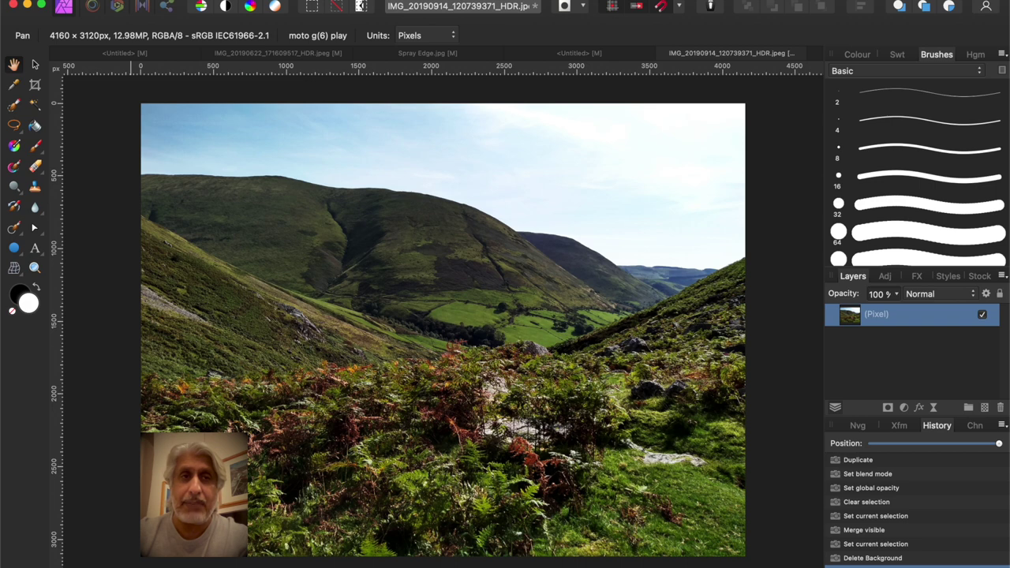
- Create a new document from the A6 print preset in landscape orientation, 148 mm wide and 105 mm high
left_click(126, 0)
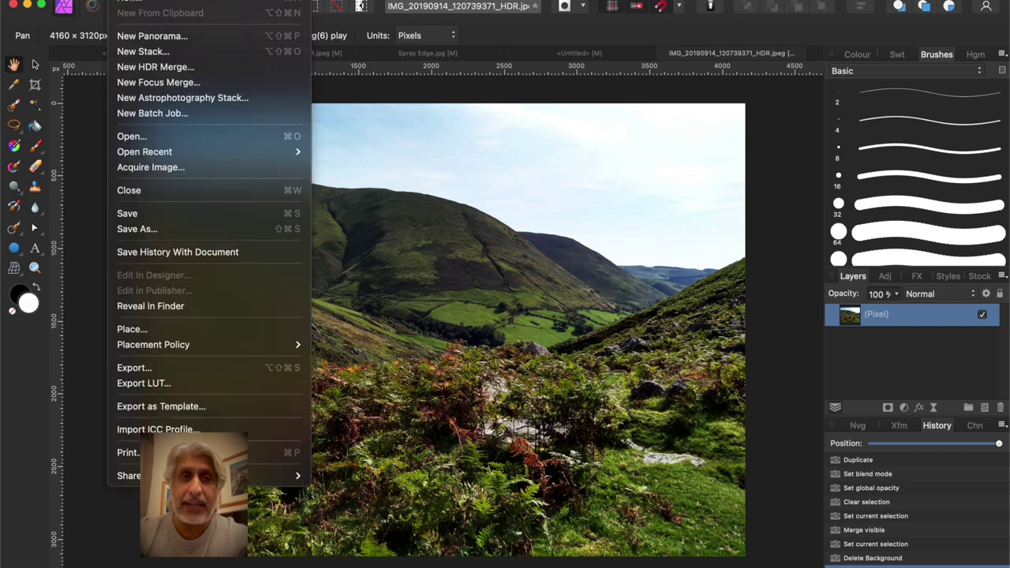
left_click(142, 3)
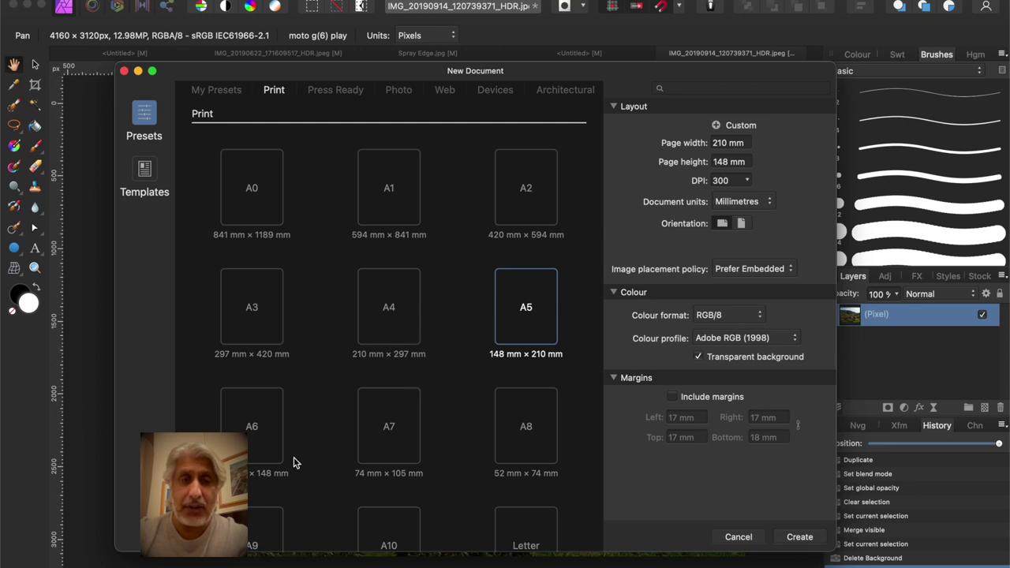
left_click(254, 442)
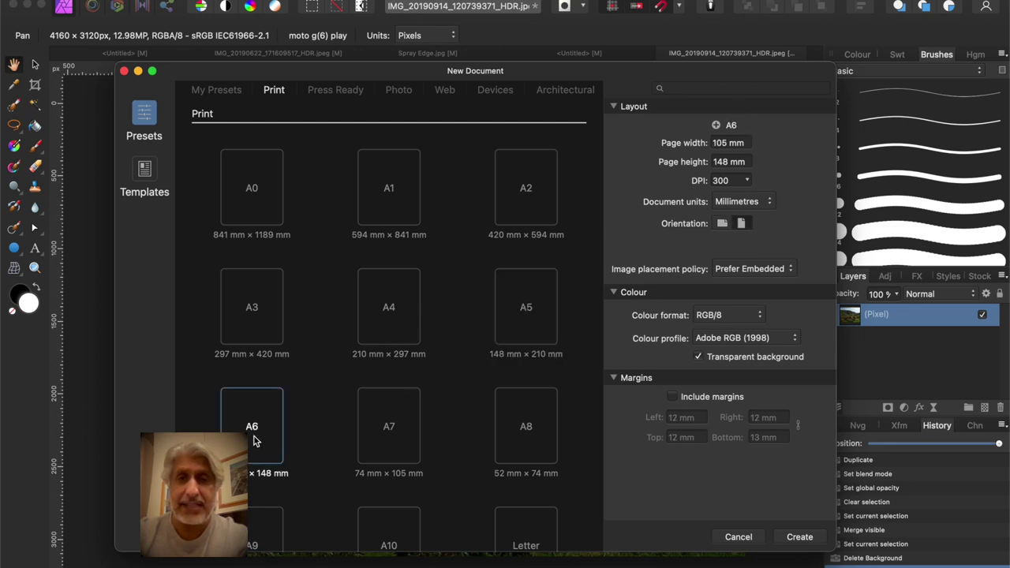
left_click(722, 225)
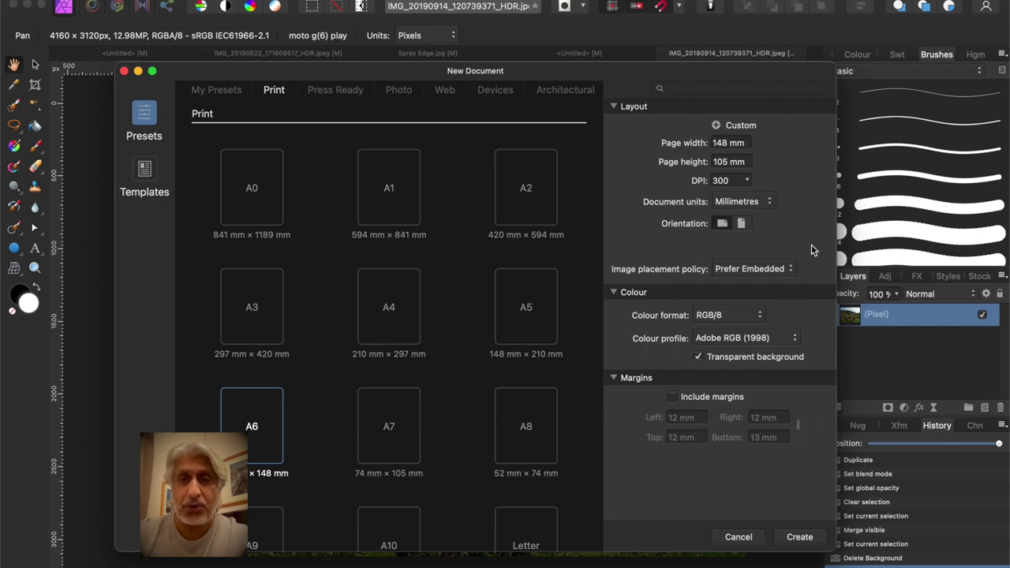
left_click(796, 537)
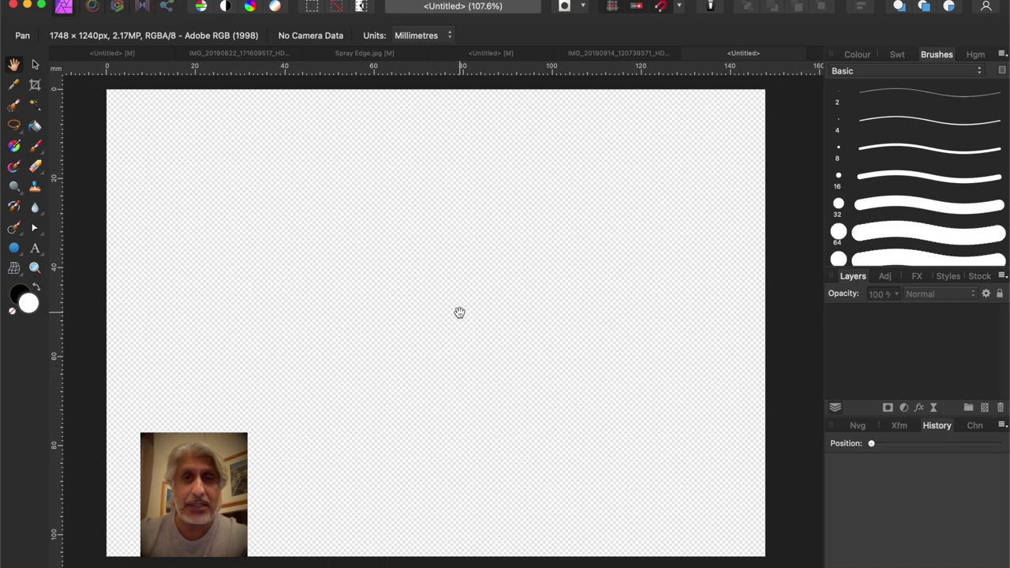
left_click(600, 55)
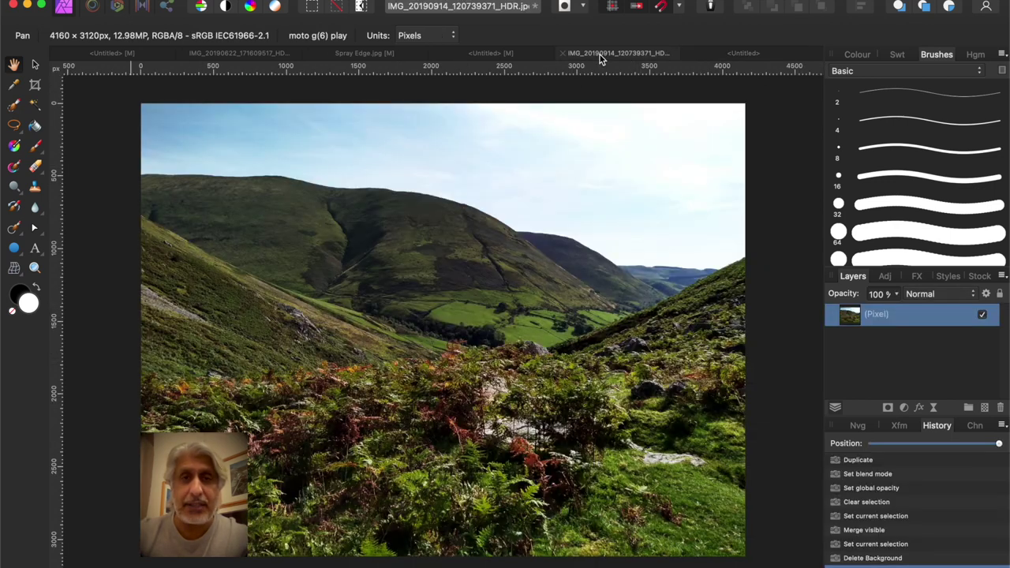
left_click(713, 55)
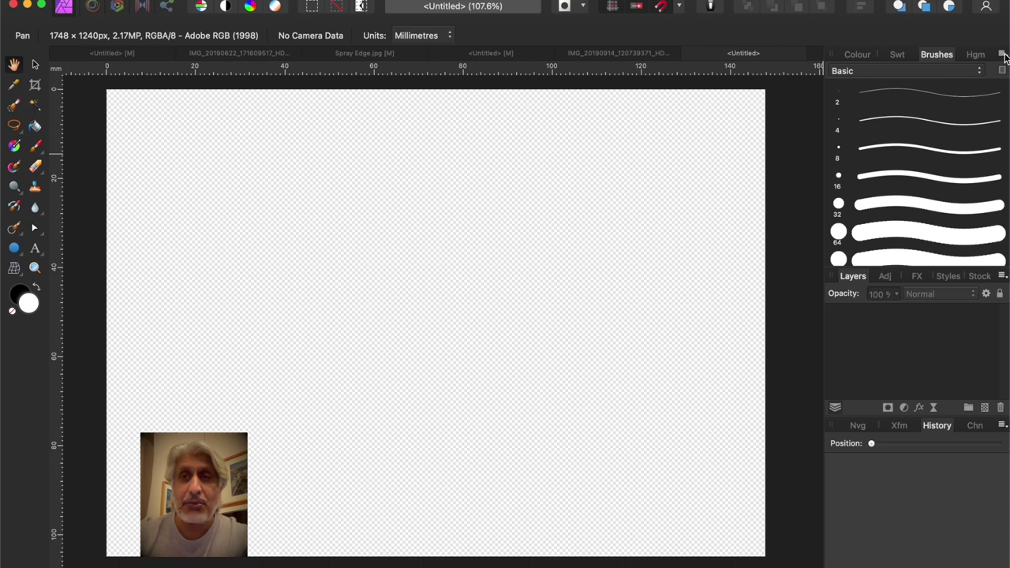
left_click(1002, 54)
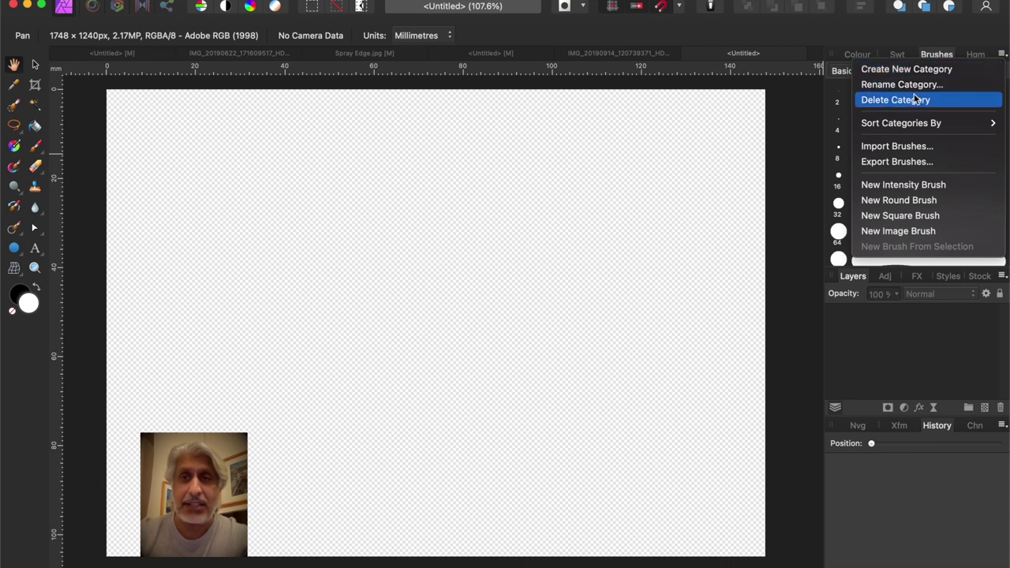
left_click(914, 44)
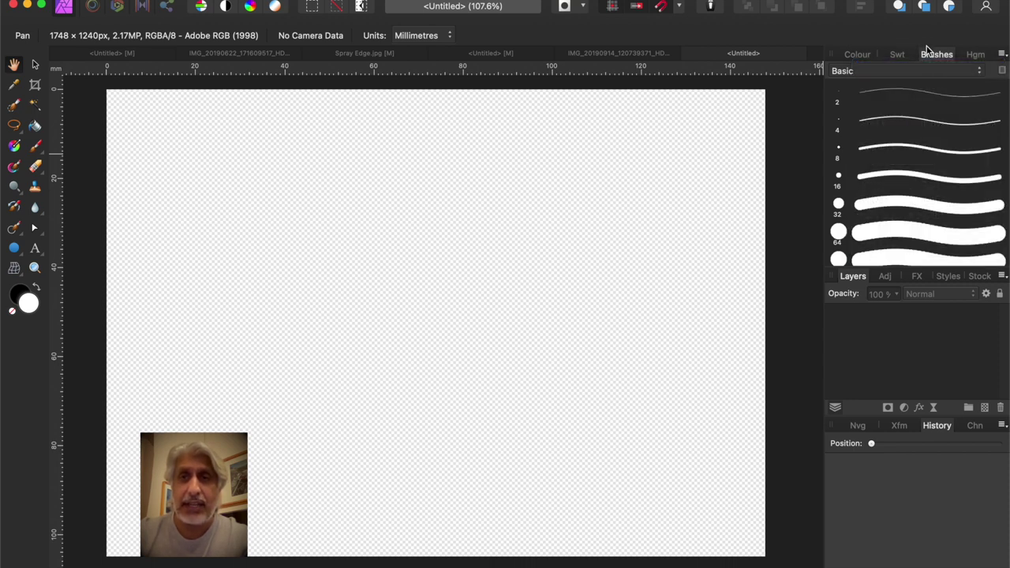
left_click(978, 73)
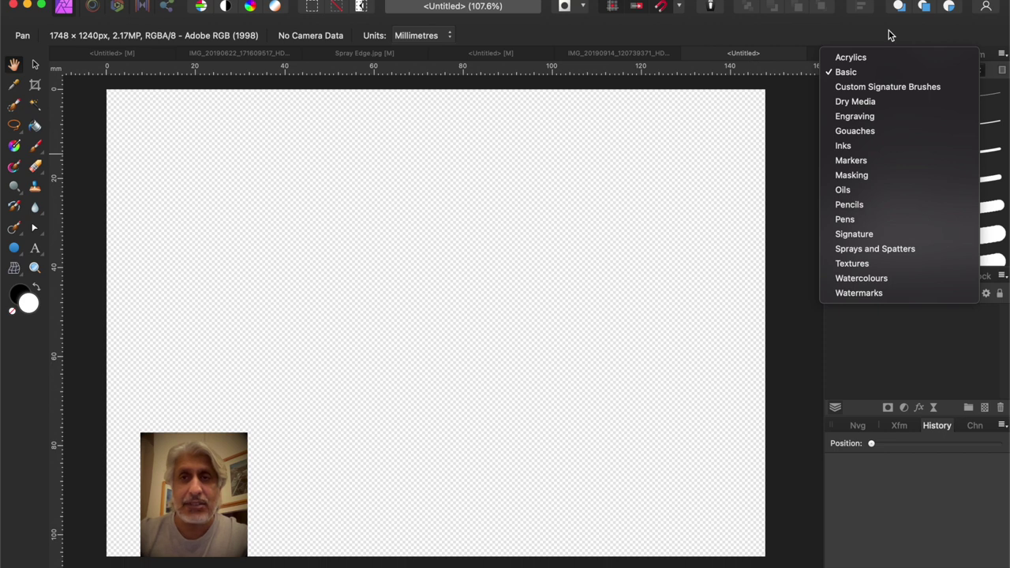
left_click(913, 32)
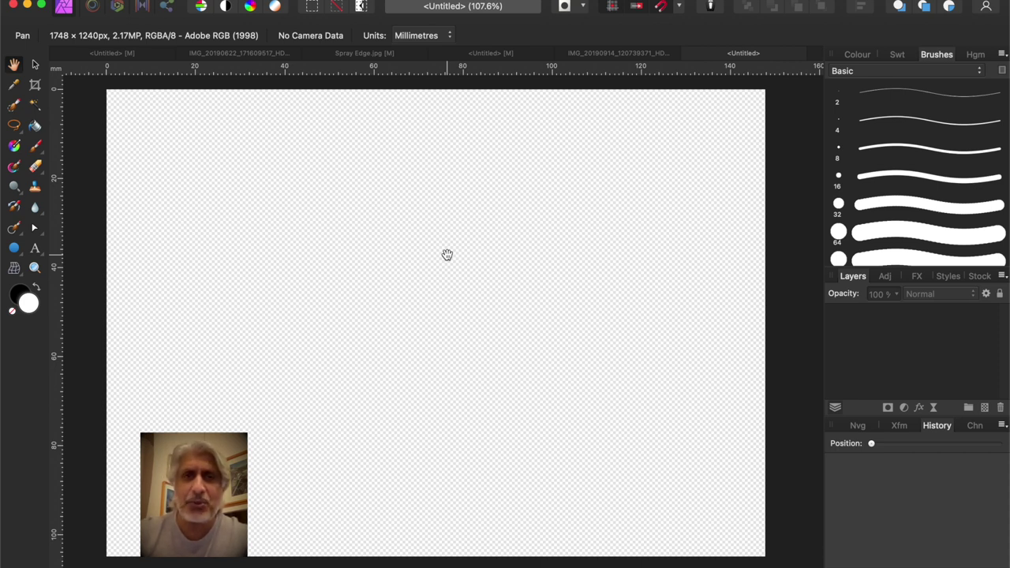
- Minimise the image editor, switch to the Signatures PDF in Preview and move its window up to show more of the page
left_click(28, 6)
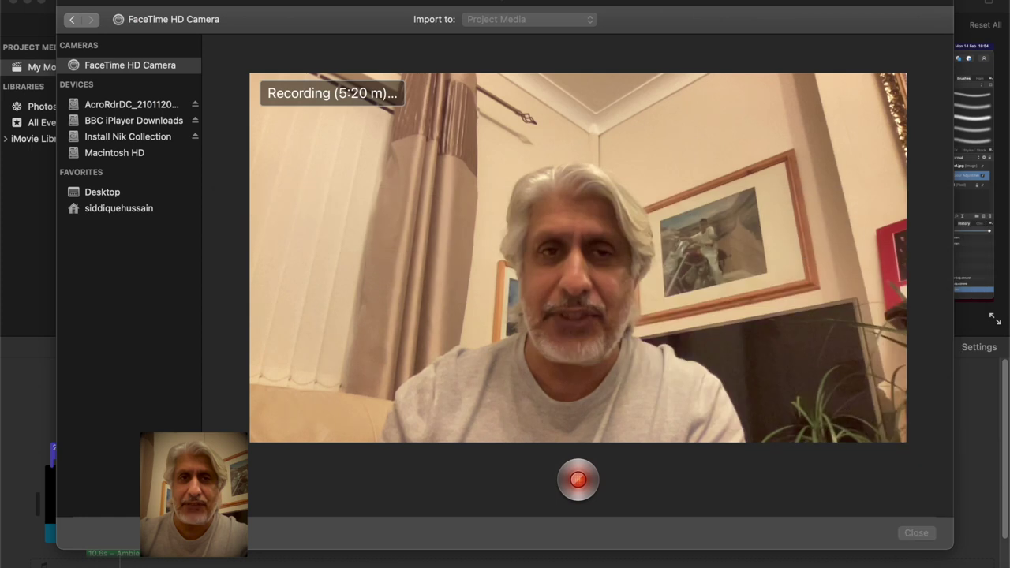
mouse_move(670, 563)
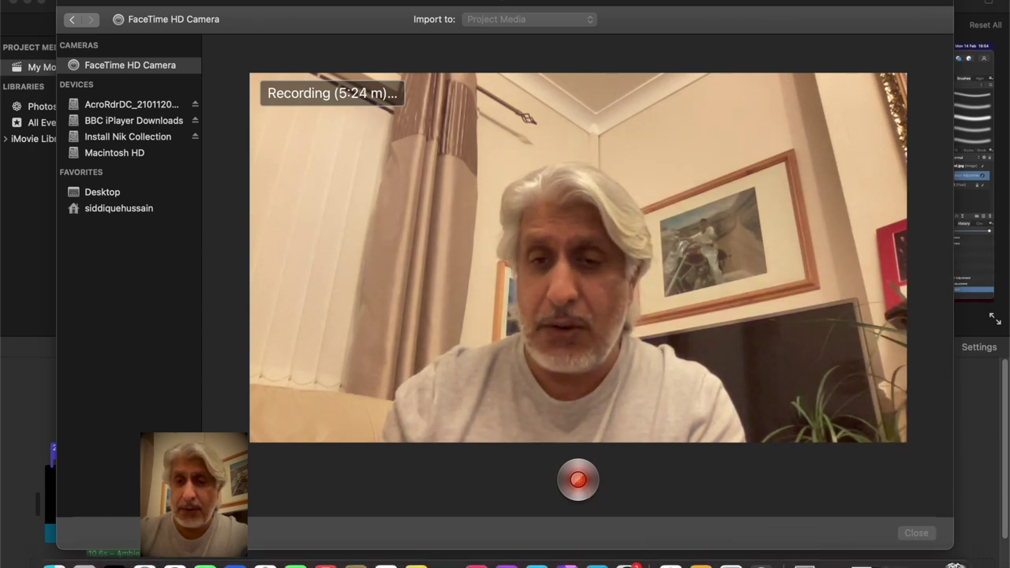
left_click(730, 563)
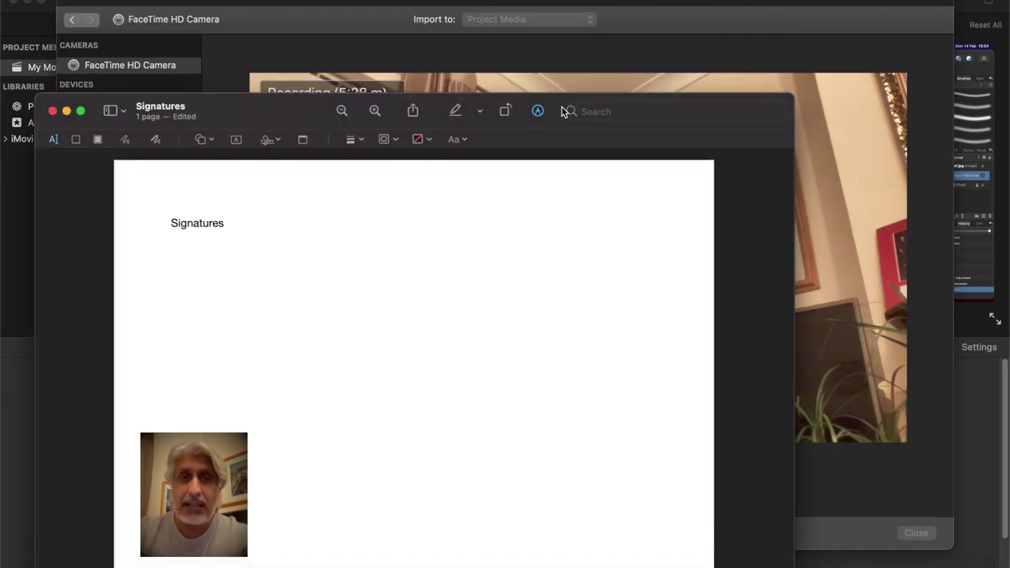
left_click_drag(302, 107, 374, 7)
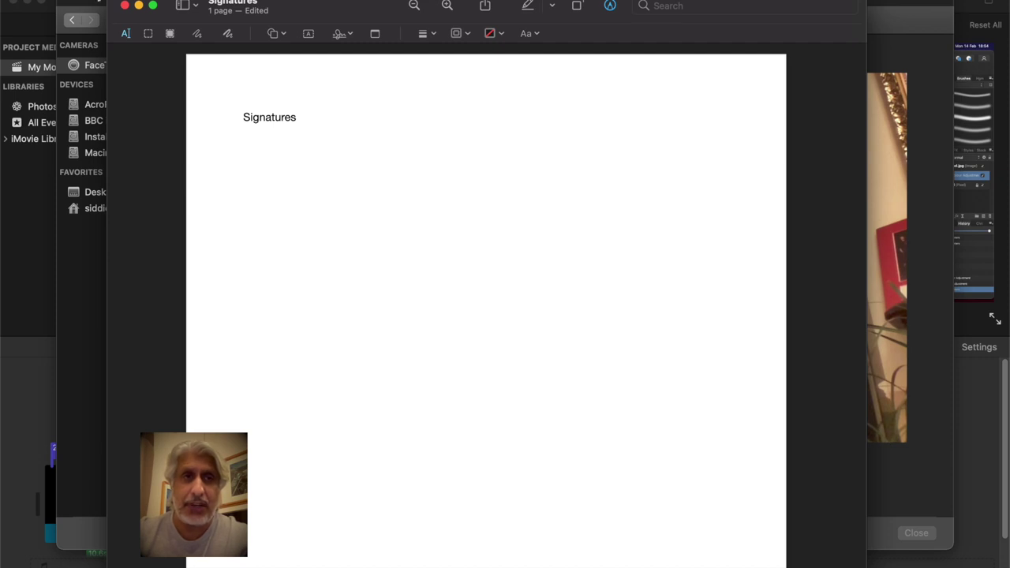
left_click(98, 2)
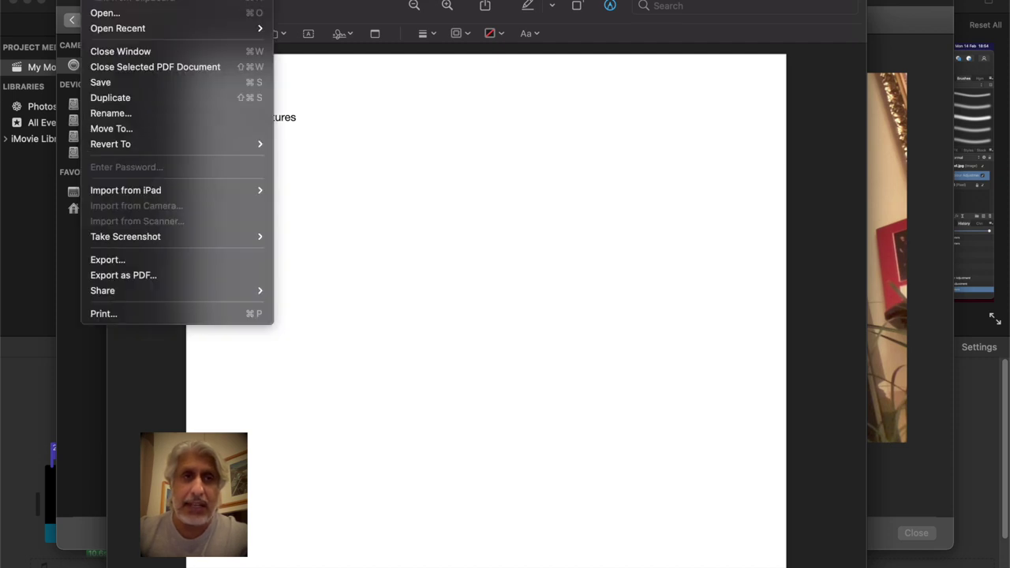
left_click(123, 14)
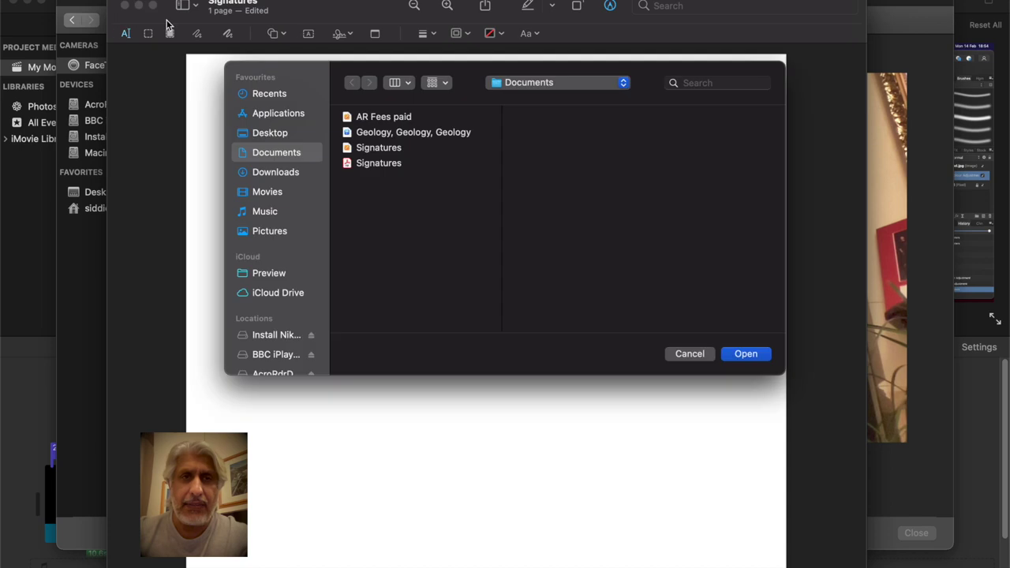
left_click(377, 167)
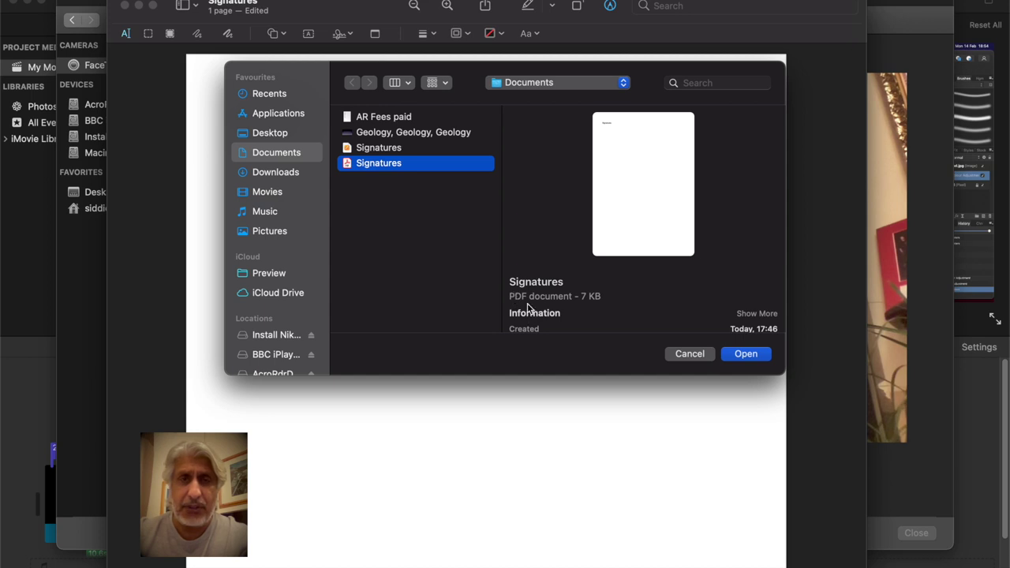
left_click(385, 150)
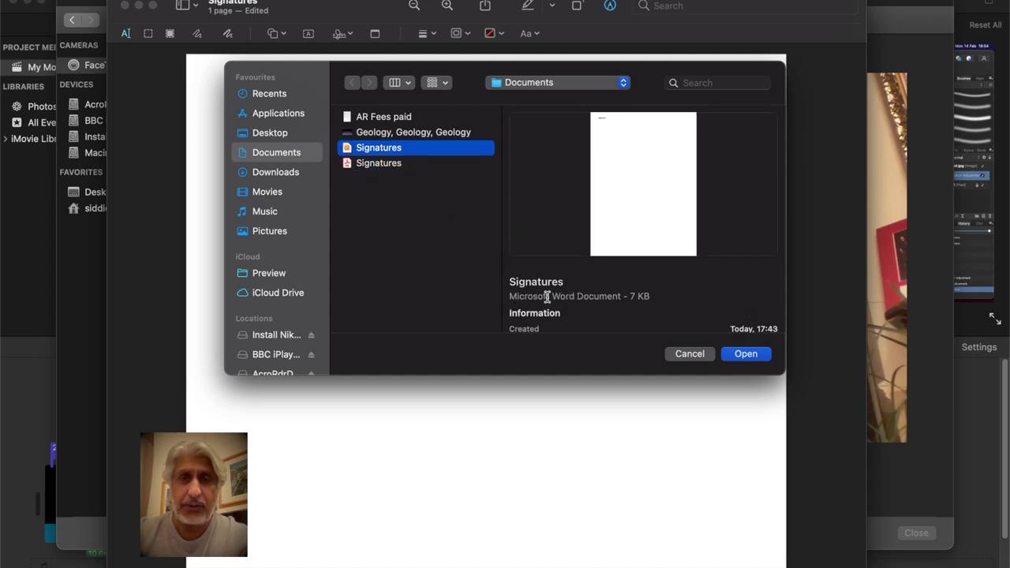
left_click(371, 164)
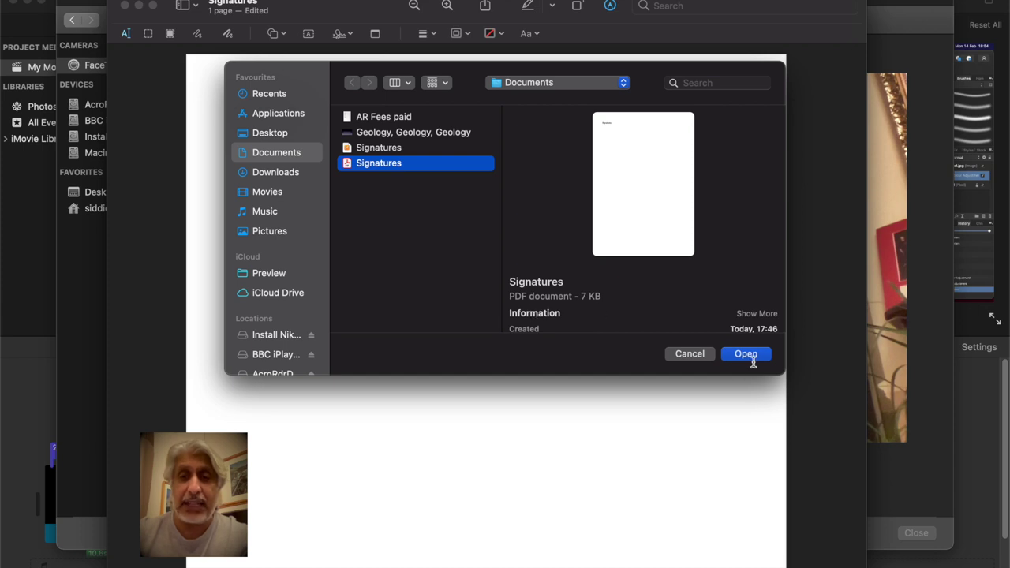
left_click(690, 354)
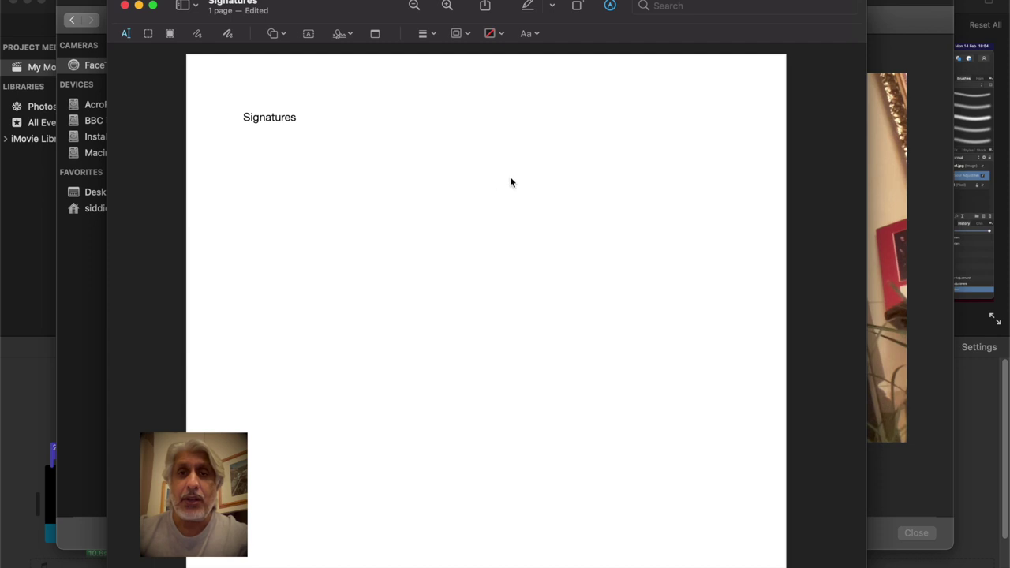
- Delete the saved signature and create a replacement by capturing one signed on white paper with the camera
left_click(610, 7)
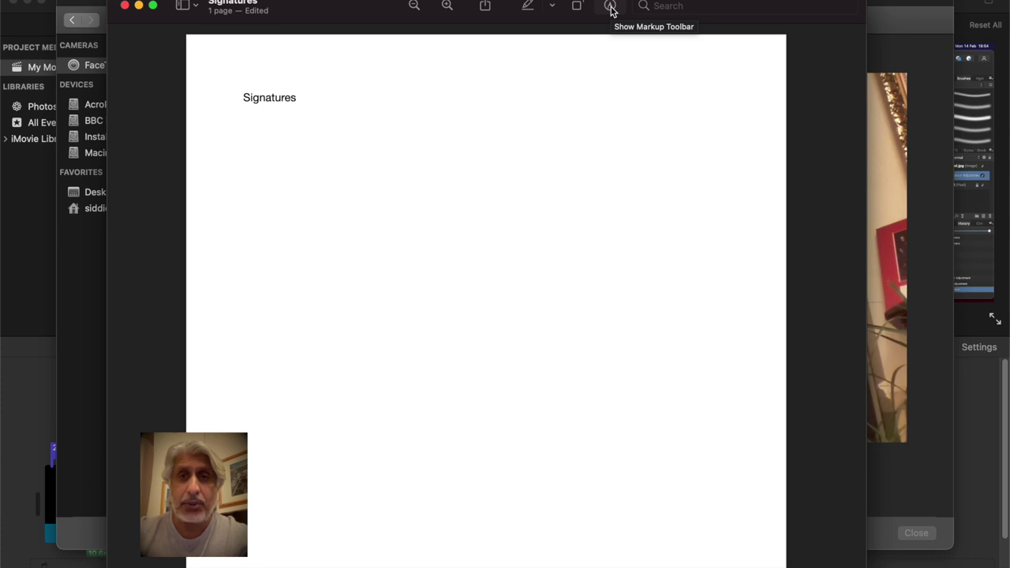
left_click(611, 7)
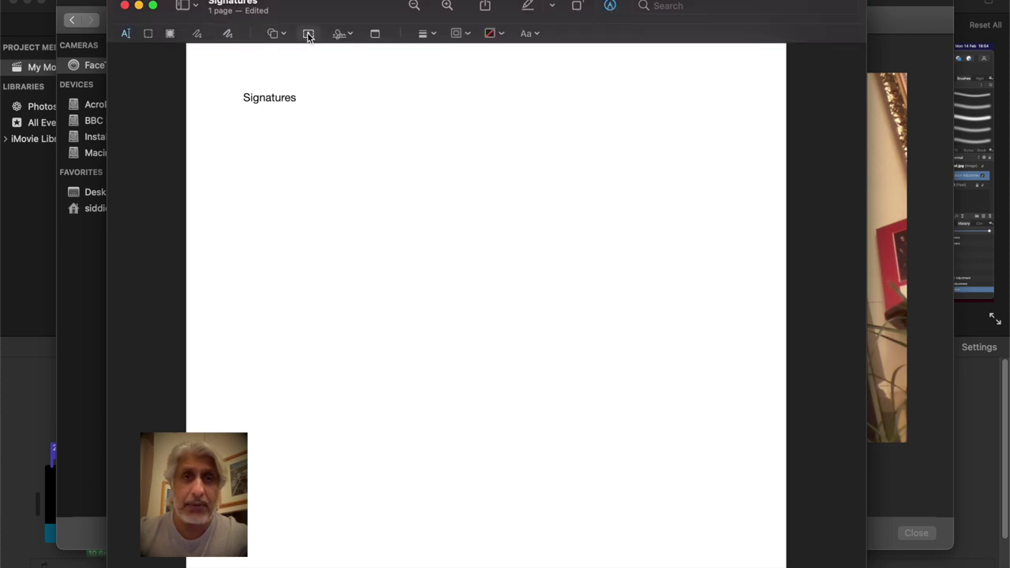
left_click(352, 36)
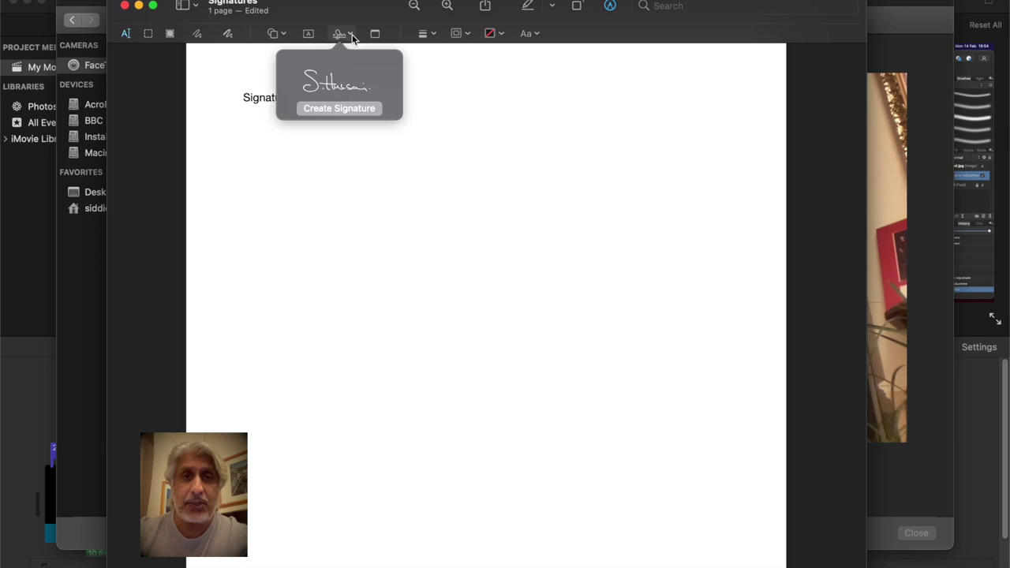
mouse_move(354, 85)
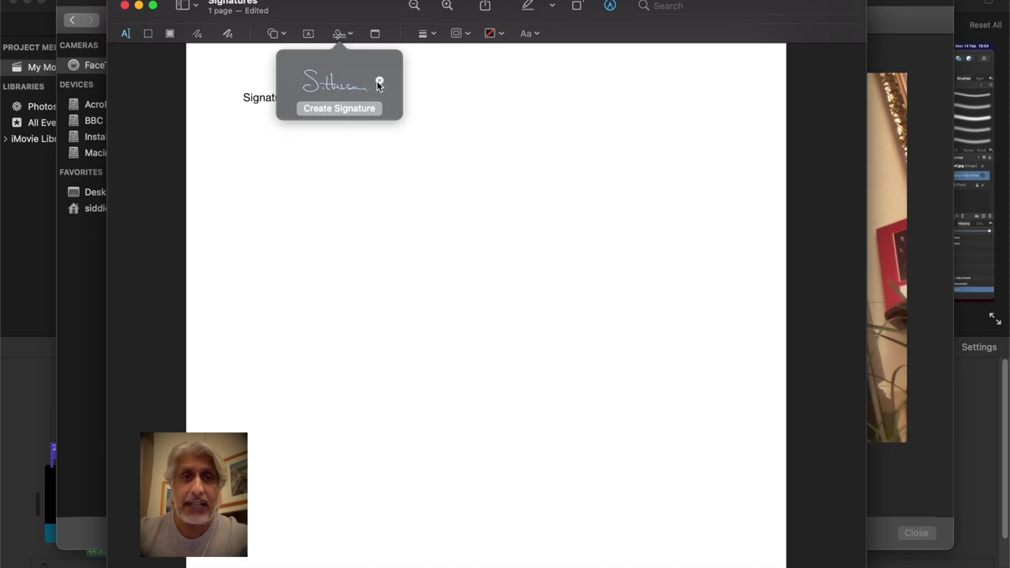
left_click(378, 82)
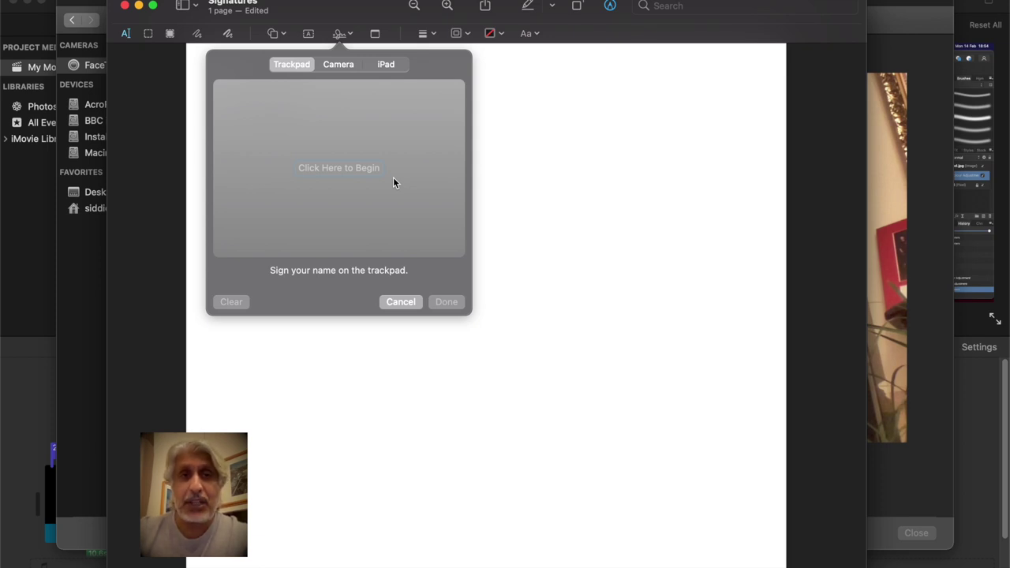
left_click(336, 63)
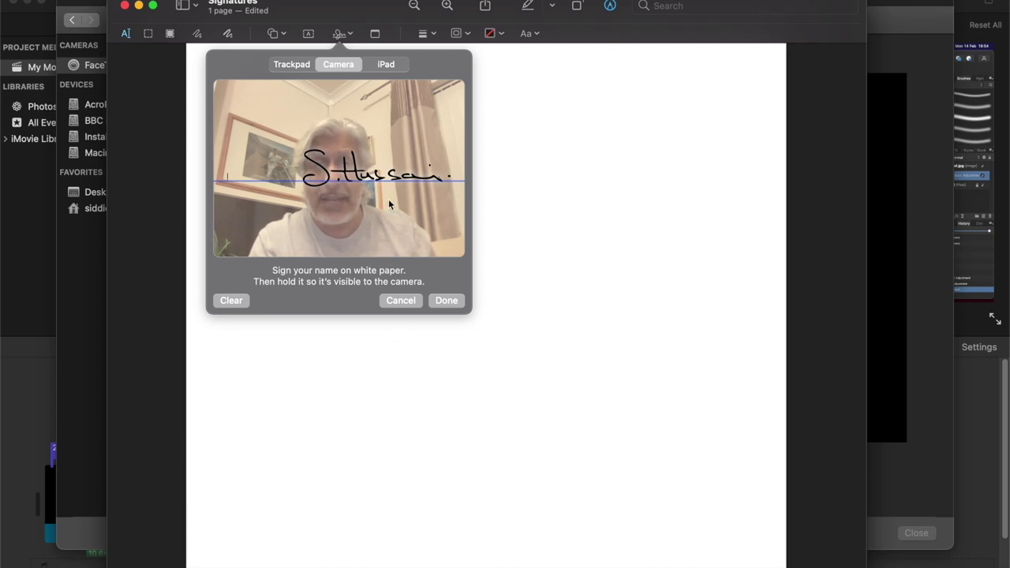
left_click(445, 303)
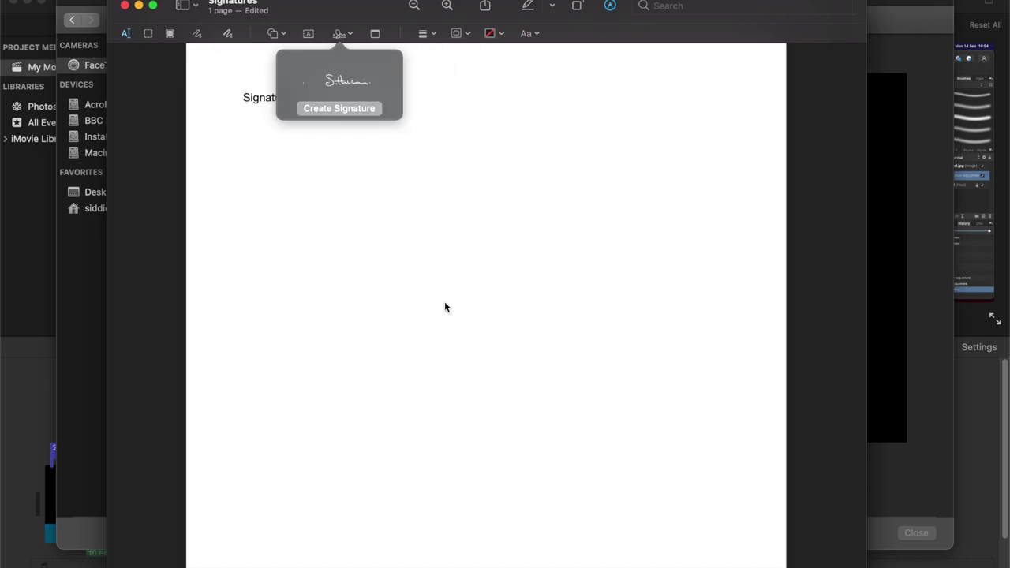
- Insert the new signature below the Signatures heading and enlarge it to nearly the full page width
mouse_move(338, 89)
left_click(306, 91)
mouse_move(502, 323)
left_mouse_down()
mouse_move(416, 255)
mouse_move(340, 216)
left_mouse_up()
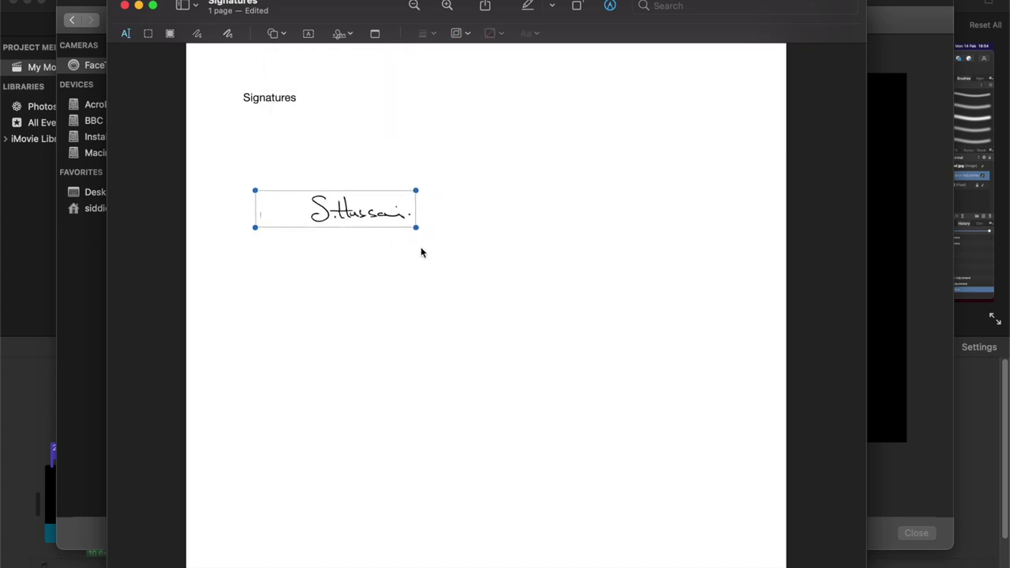
left_click_drag(416, 228, 680, 393)
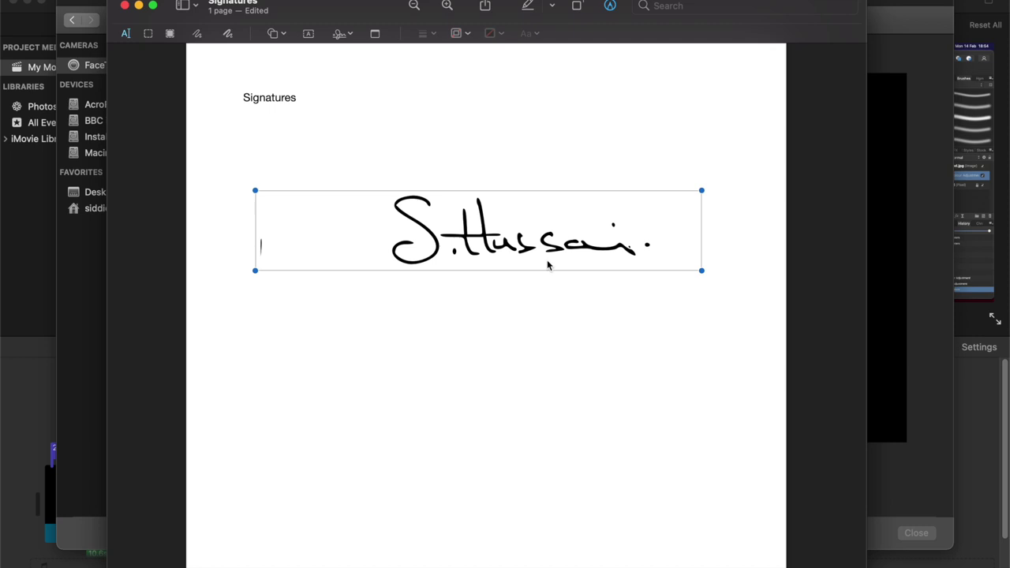
mouse_move(498, 227)
left_mouse_down()
mouse_move(489, 252)
mouse_move(476, 251)
left_mouse_up()
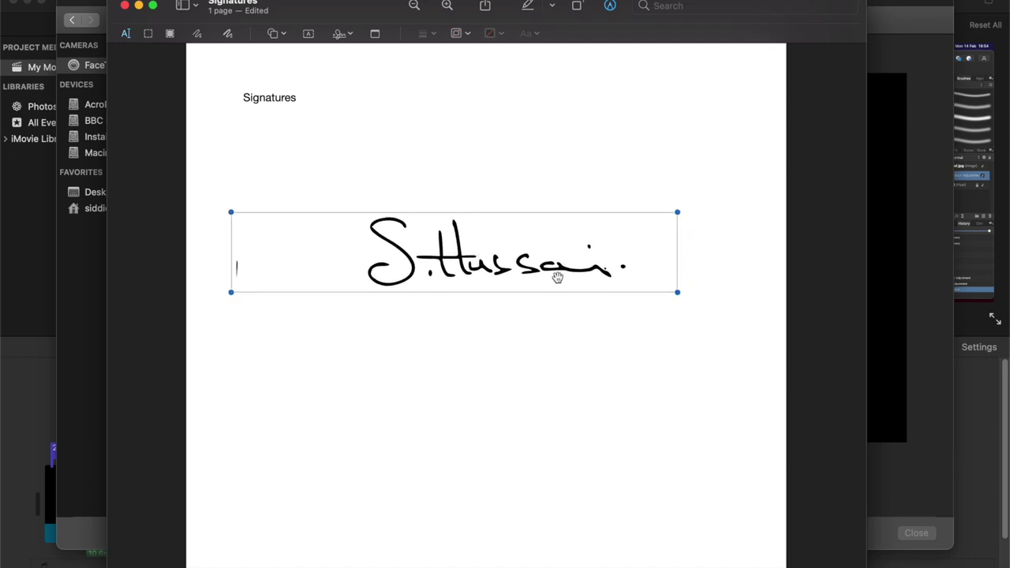
left_click_drag(676, 292, 733, 334)
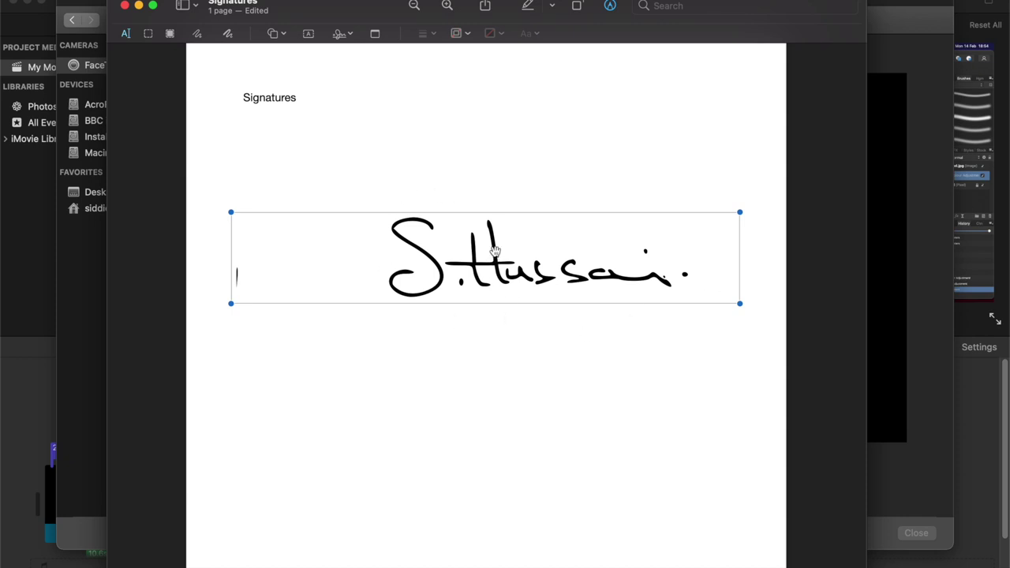
scroll(494, 251, "up", 10)
scroll(494, 251, "up", 5)
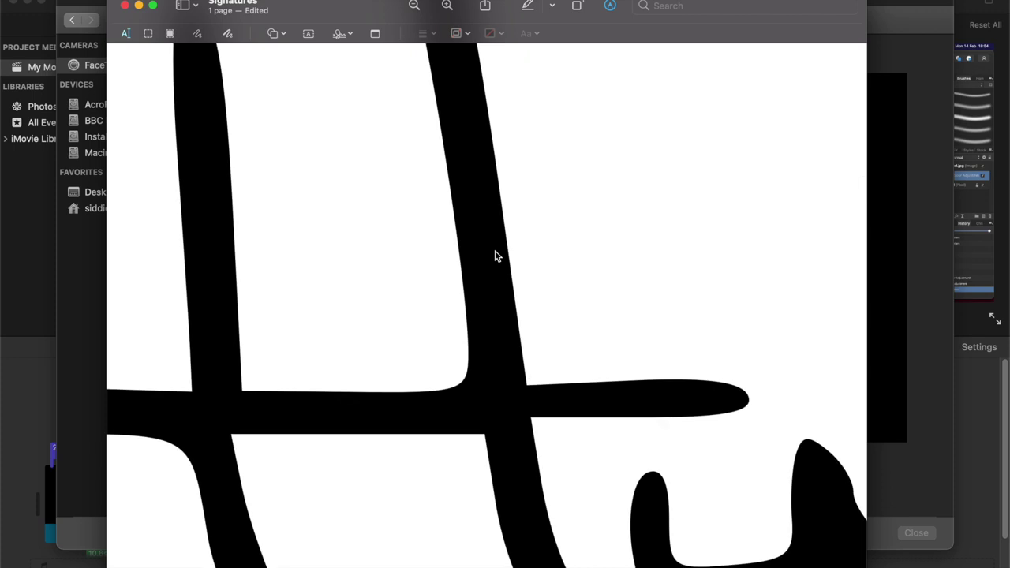
scroll(496, 256, "down", 10)
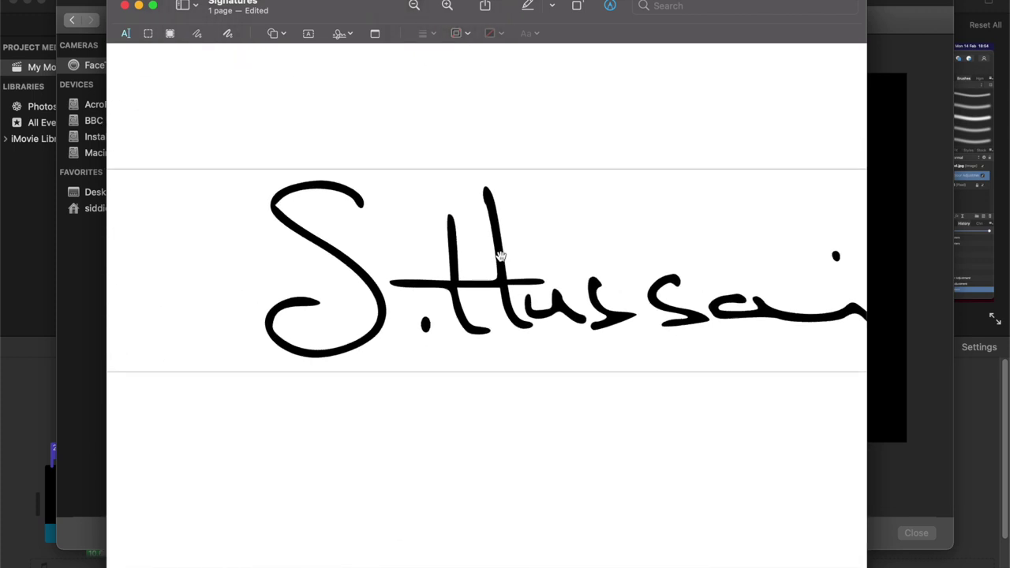
scroll(500, 254, "down", 5)
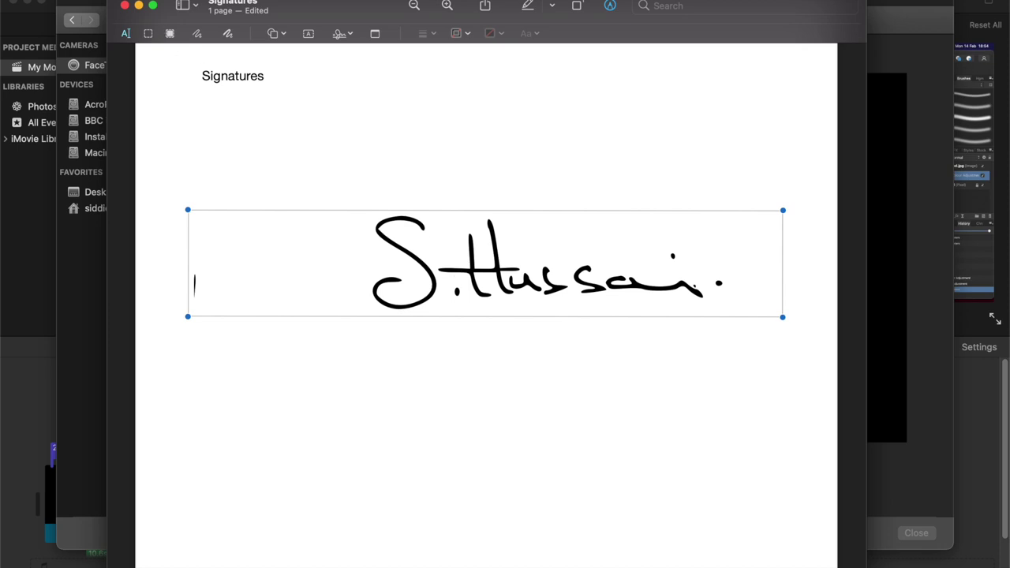
left_click(99, 0)
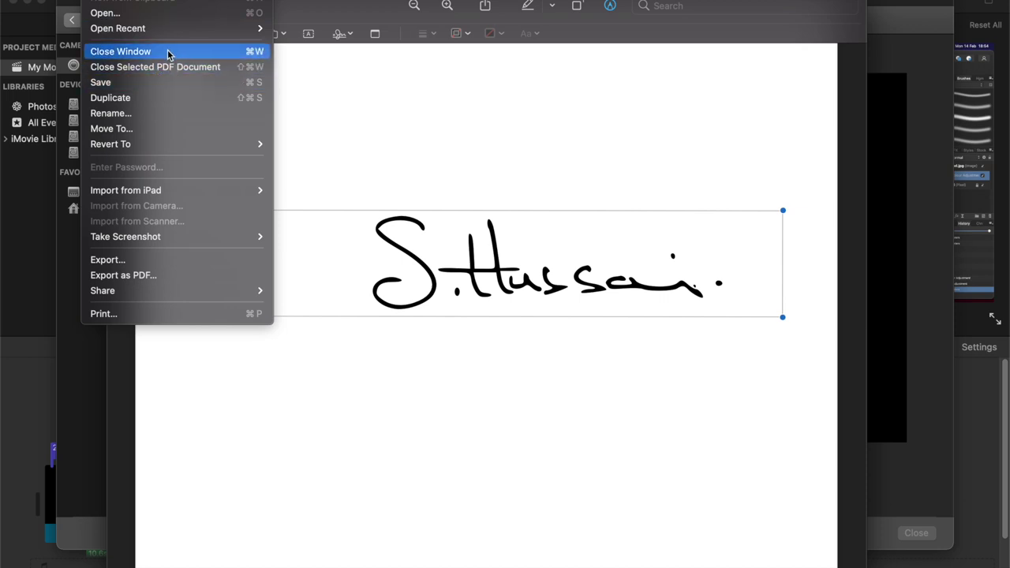
mouse_move(185, 147)
mouse_move(55, 0)
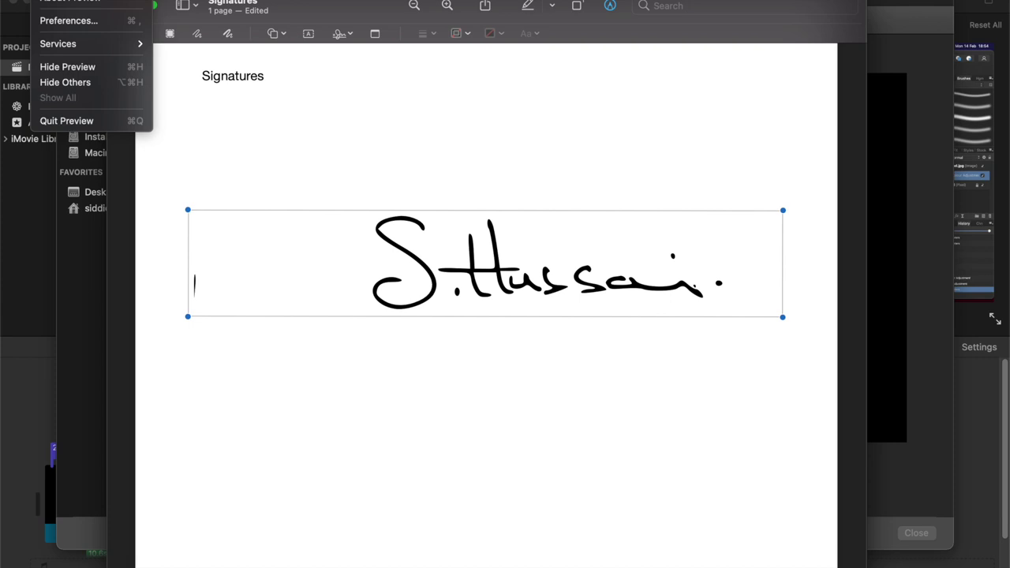
mouse_move(98, 0)
mouse_move(130, 0)
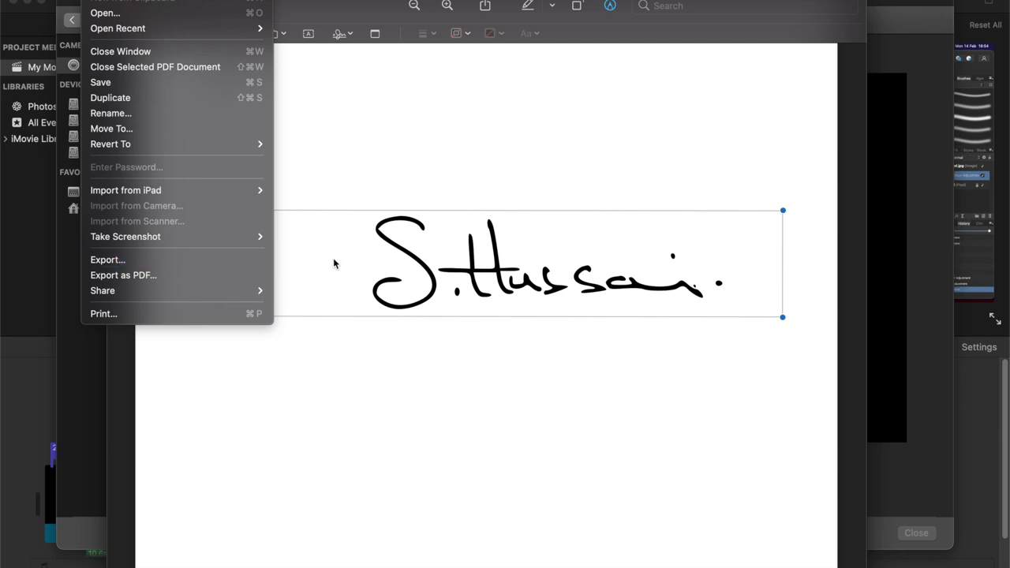
left_click(126, 266)
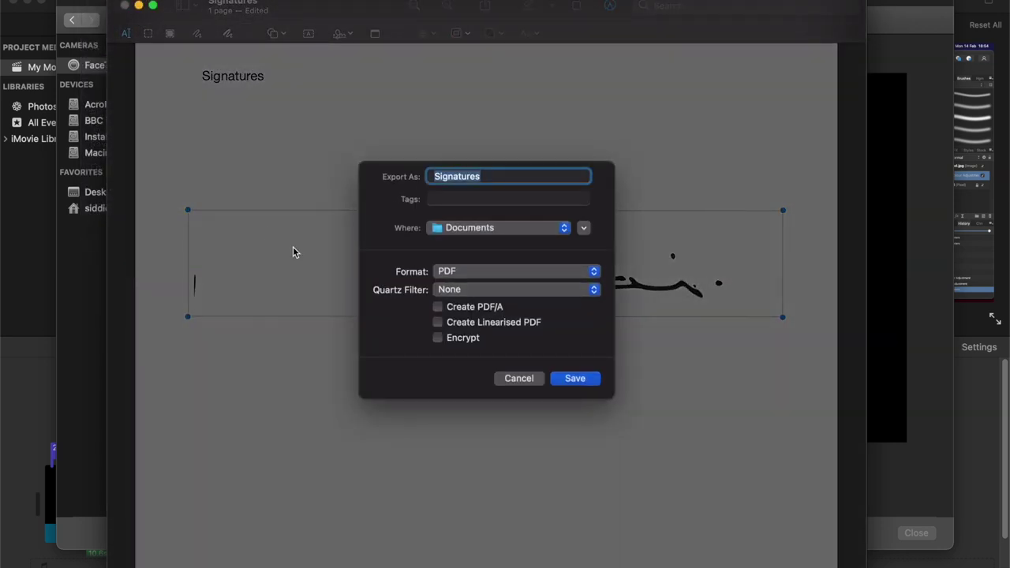
left_click(519, 379)
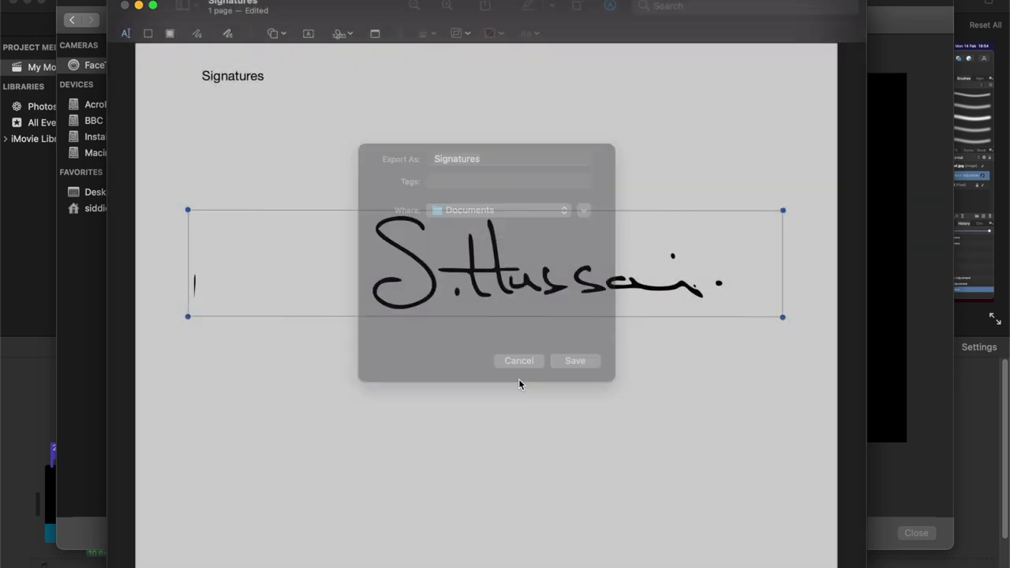
- Take a selection screenshot covering just the signature's bounding box on the page
left_click(95, 0)
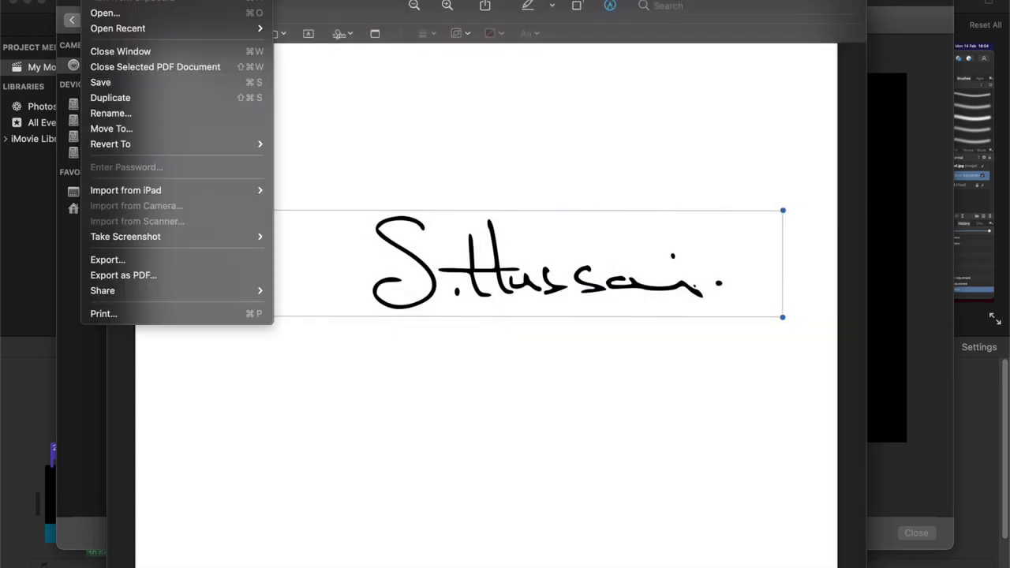
mouse_move(146, 238)
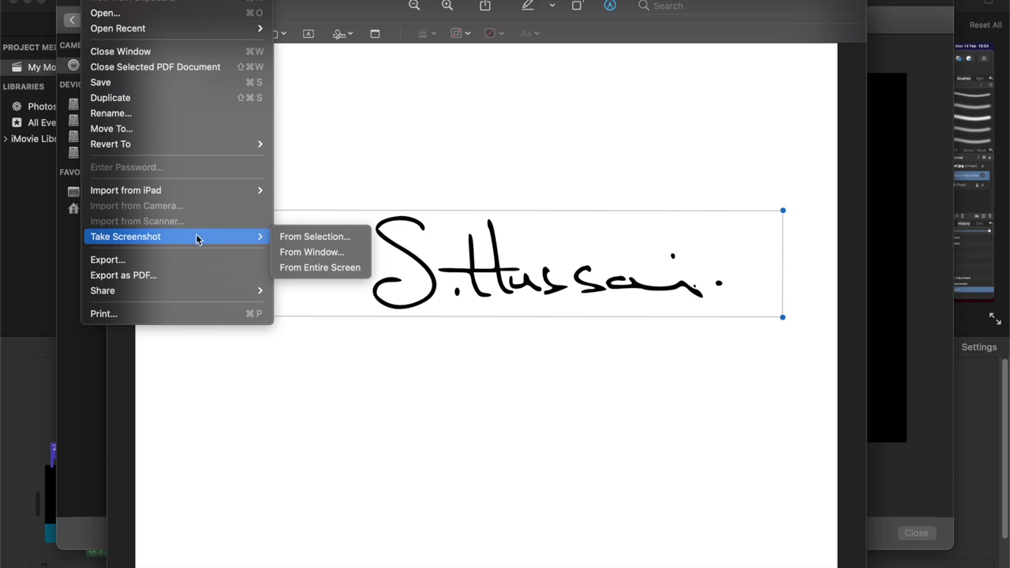
left_click(314, 242)
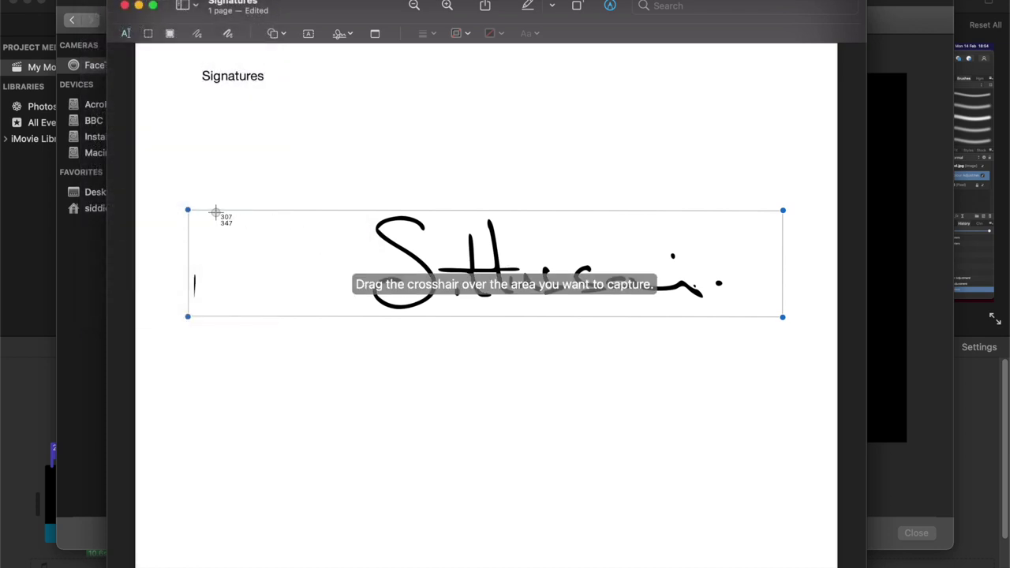
mouse_move(187, 210)
left_mouse_down()
mouse_move(255, 271)
mouse_move(338, 293)
mouse_move(783, 317)
left_mouse_up()
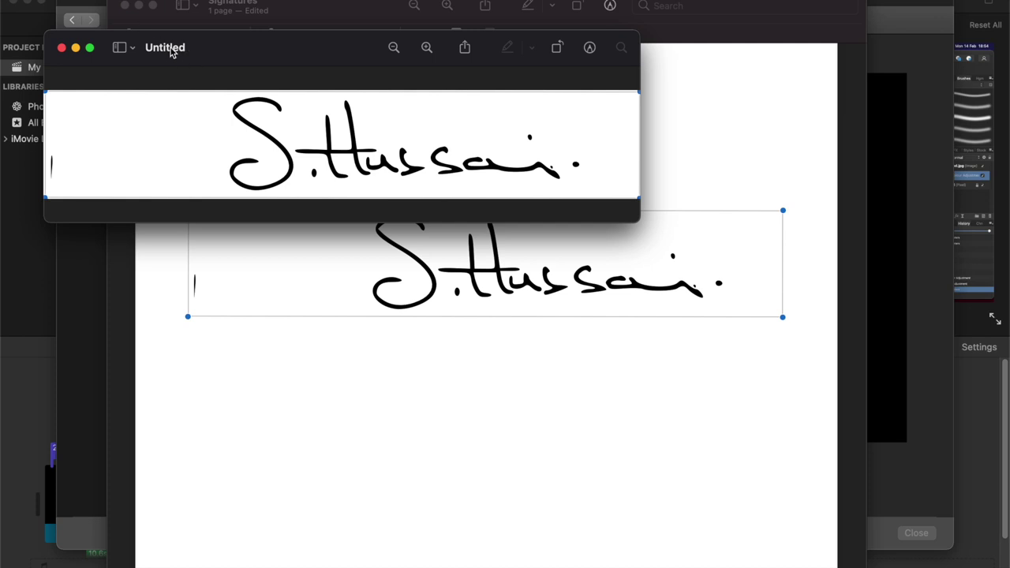
- Save the captured signature image to Documents as a PDF named Signature Test 2, and close its window
left_click(148, 5)
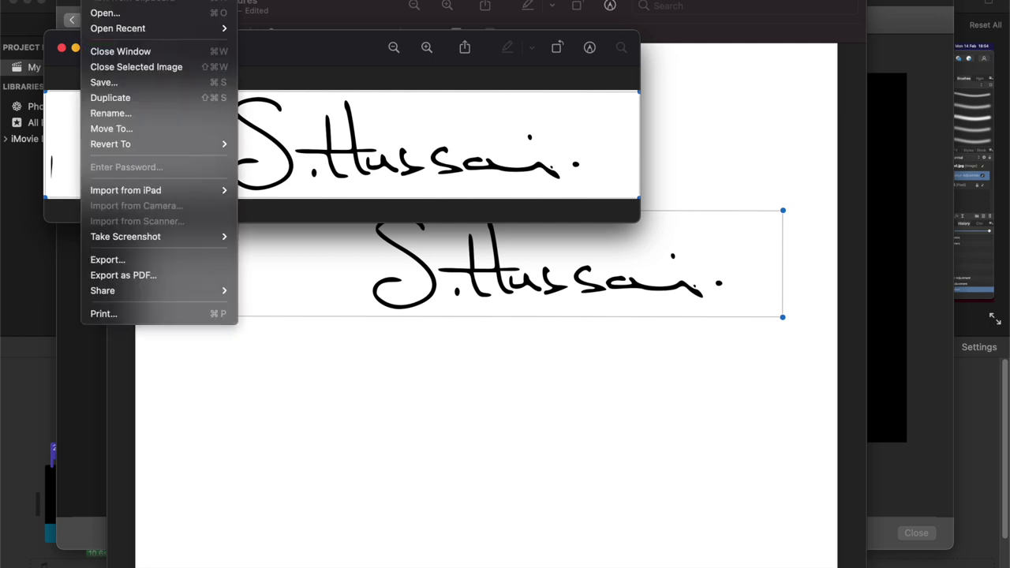
left_click(136, 82)
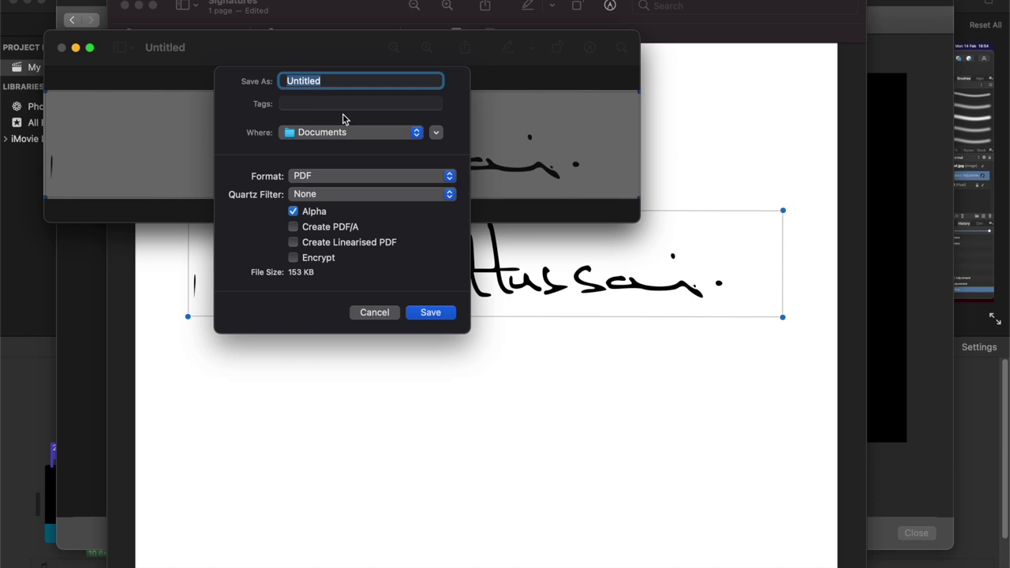
type("Signature Test 2")
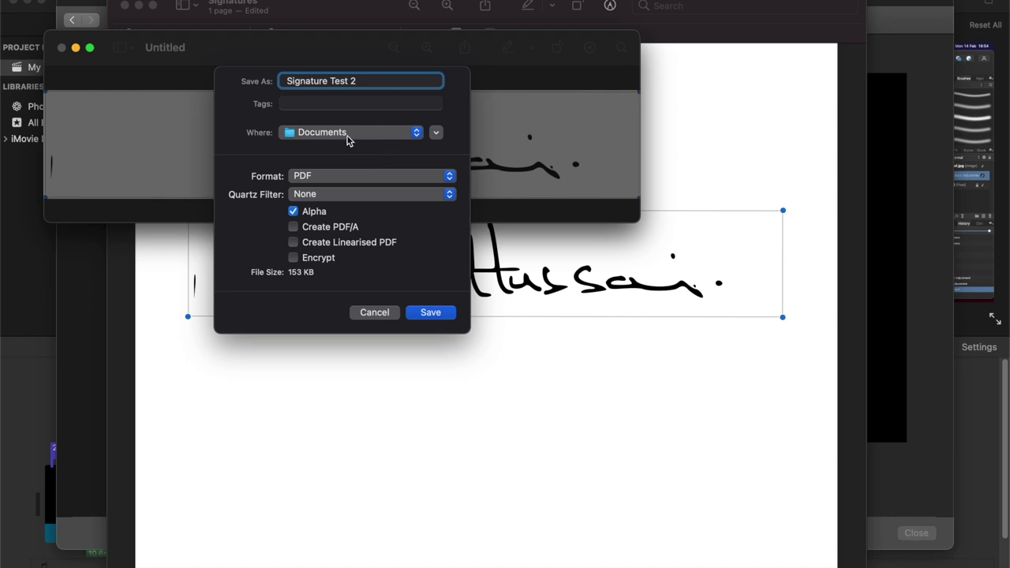
left_click(431, 312)
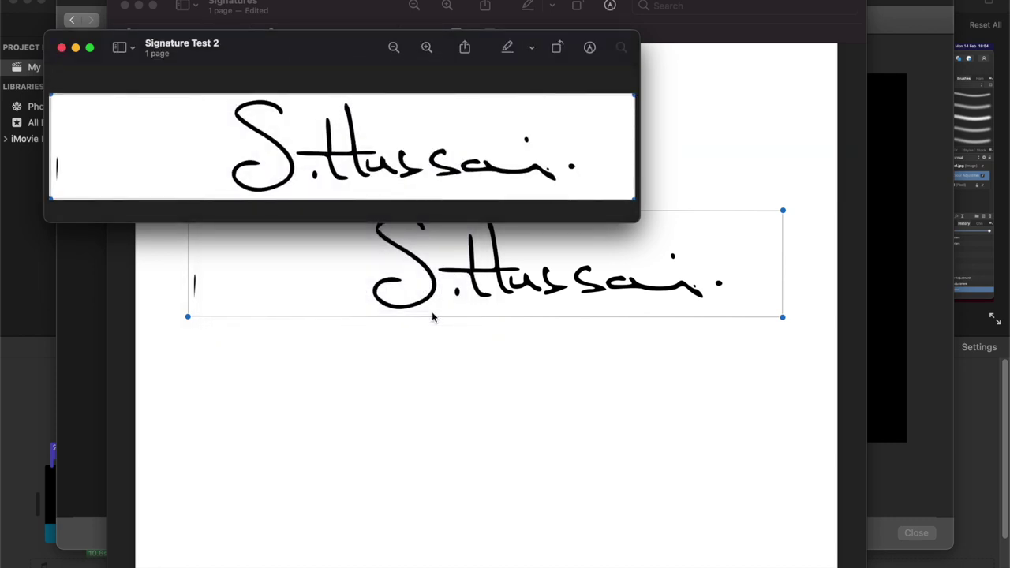
left_click(61, 48)
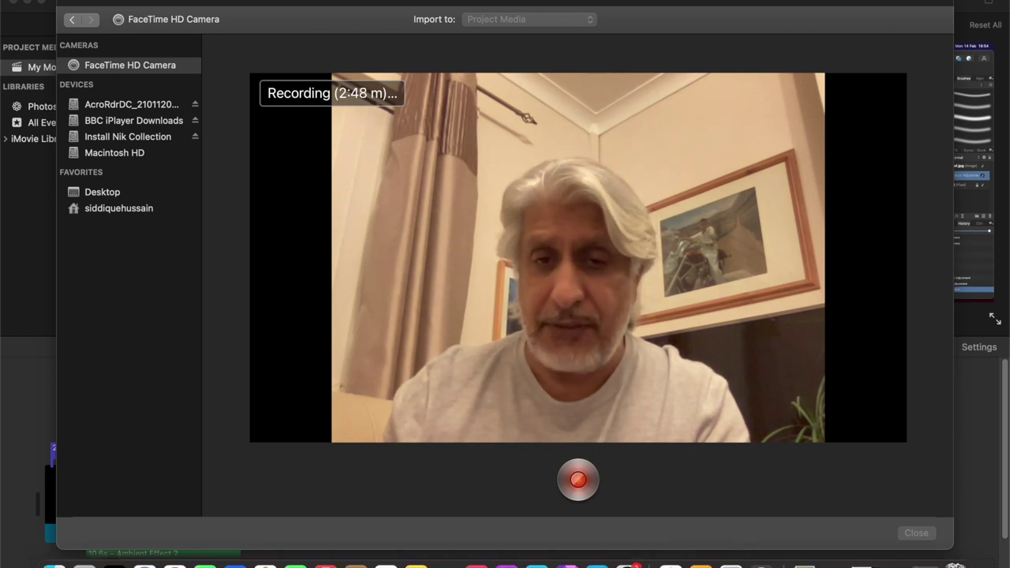
- Switch to Affinity Photo and open Signature Test 2 from Documents, keeping DPI and colour space on Estimate
left_click(566, 561)
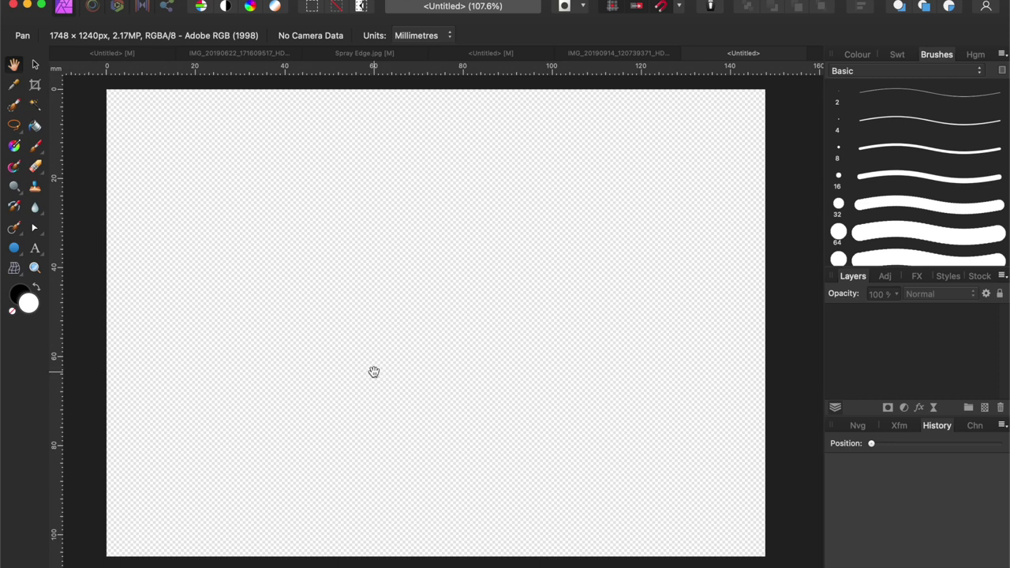
left_click(118, 0)
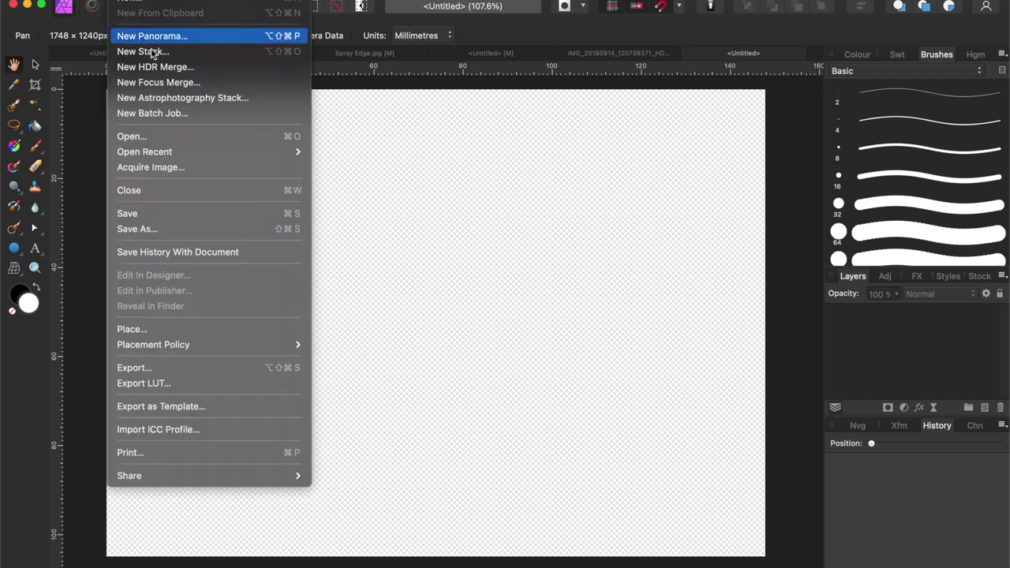
left_click(172, 138)
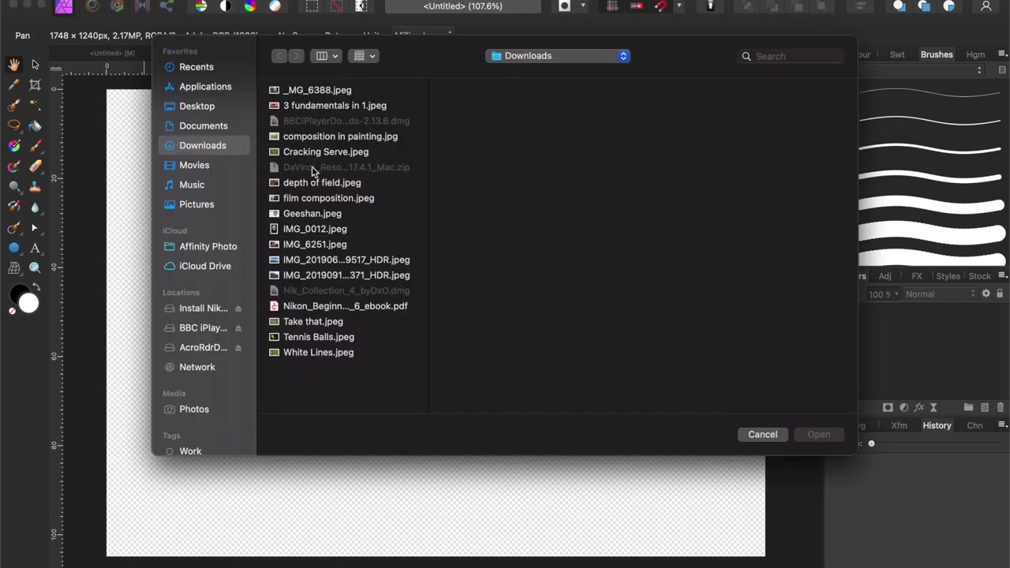
left_click(194, 128)
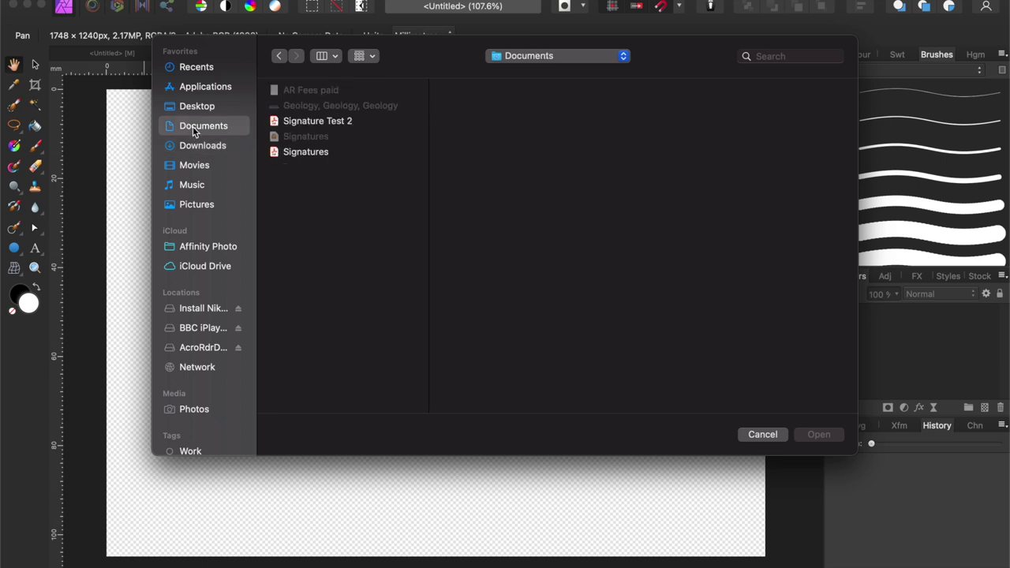
left_click(314, 123)
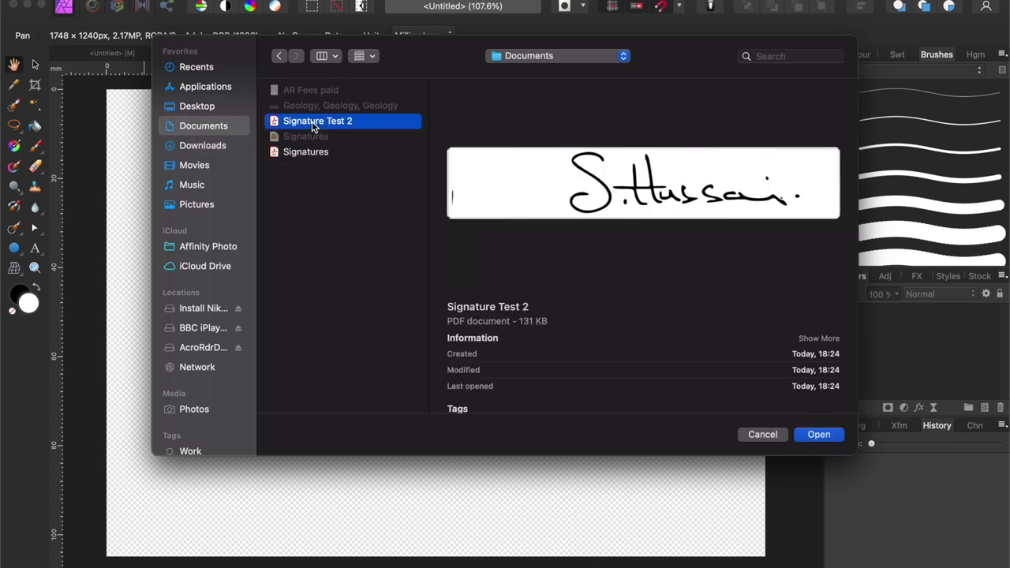
left_click(816, 434)
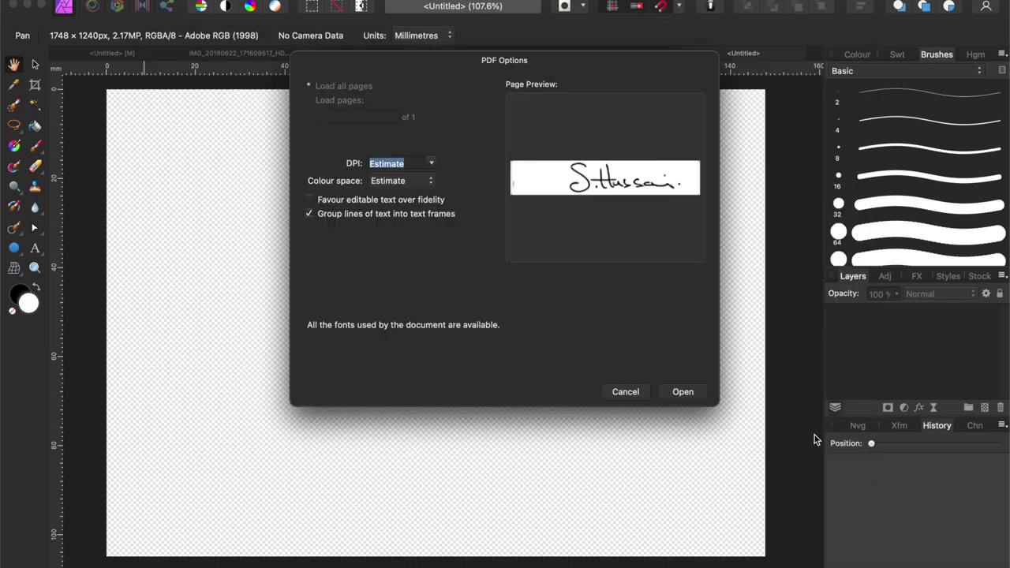
left_click(681, 392)
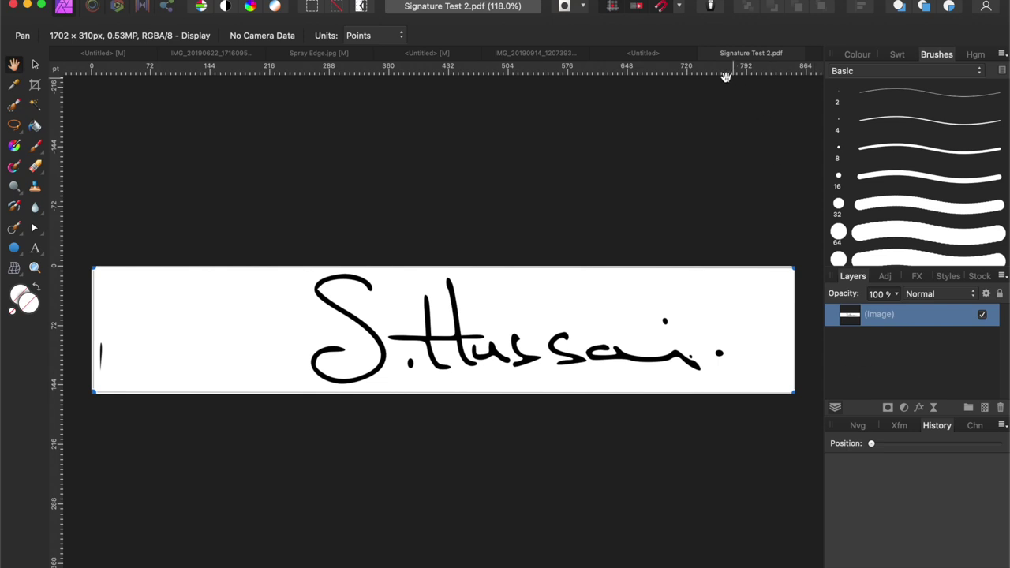
- Copy the signature image from Signature Test 2.pdf and paste it into the blank untitled A6 document
left_click(658, 53)
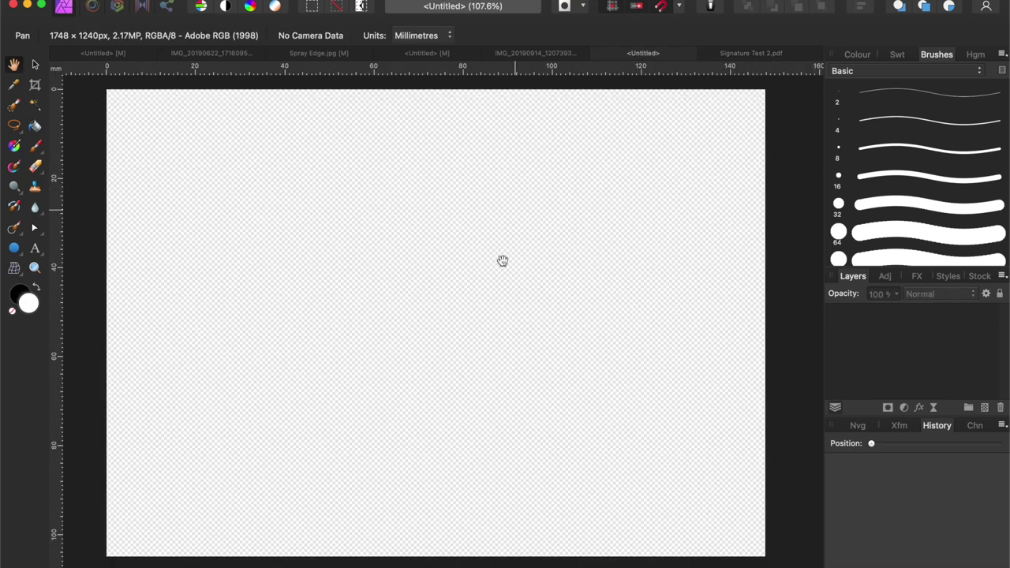
left_click(749, 53)
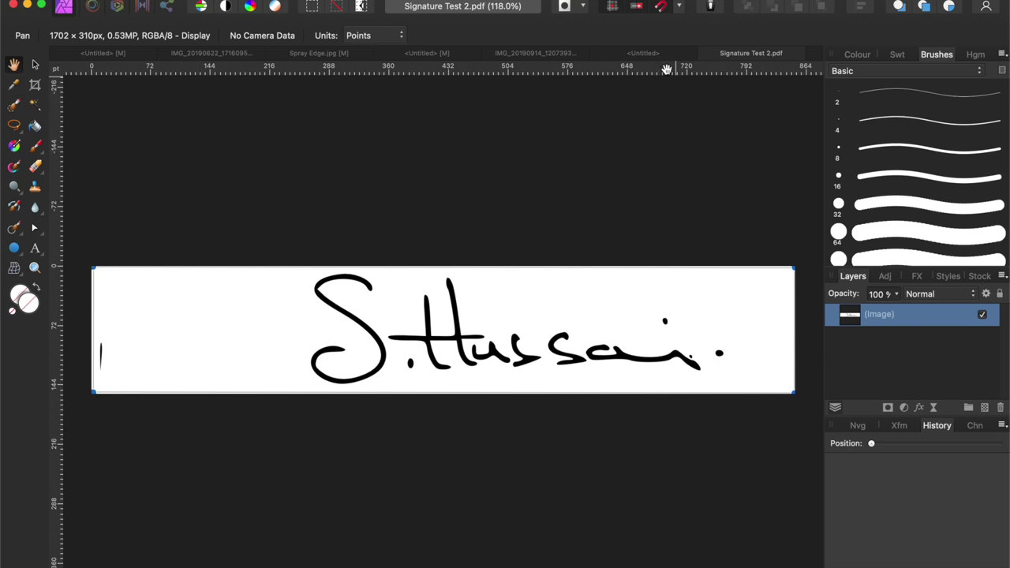
left_click(648, 53)
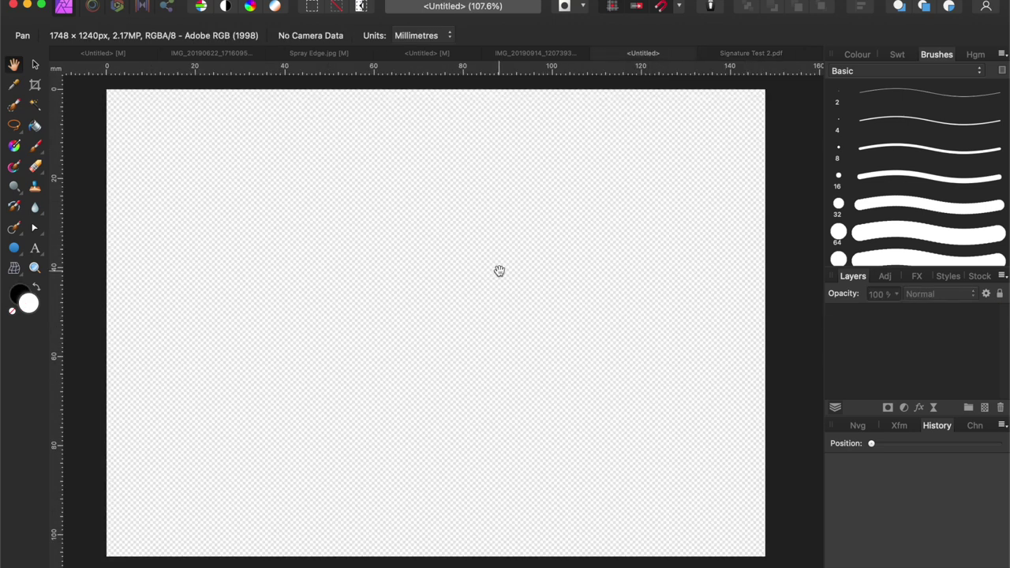
key("super+v")
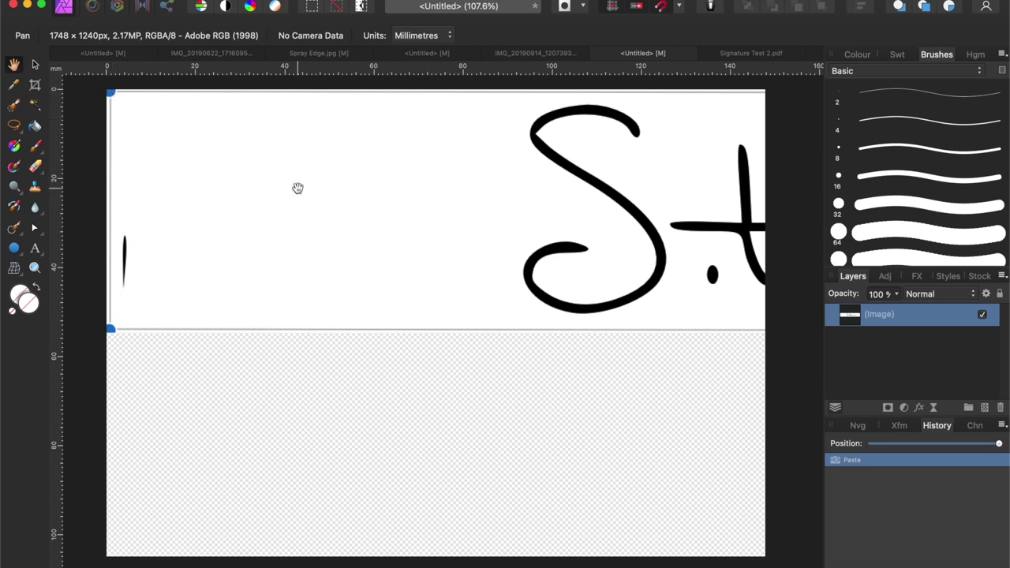
- Scale the pasted signature down proportionally to about 138 mm wide so it fits within the page
scroll(297, 188, "down", 5)
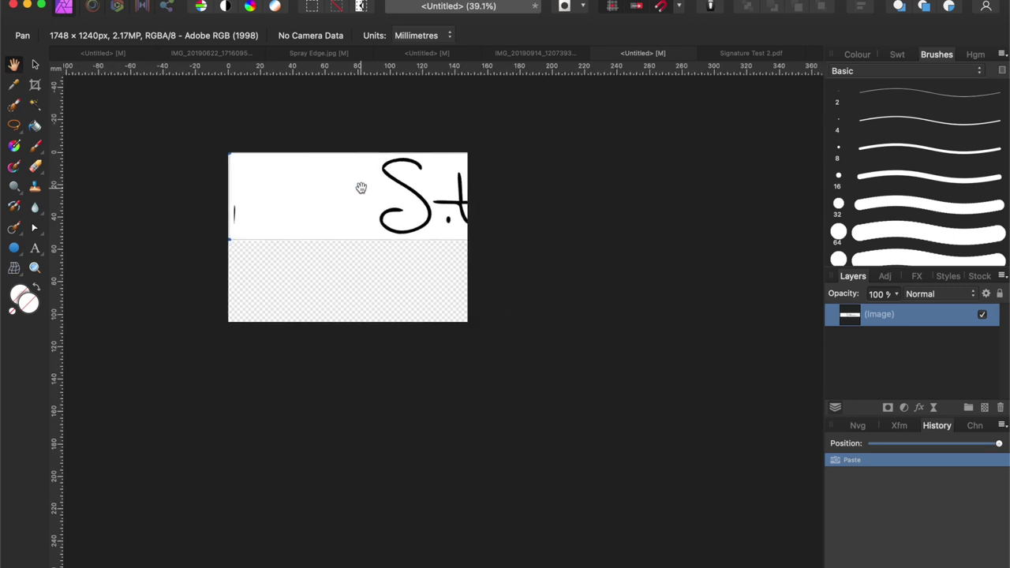
left_click(36, 64)
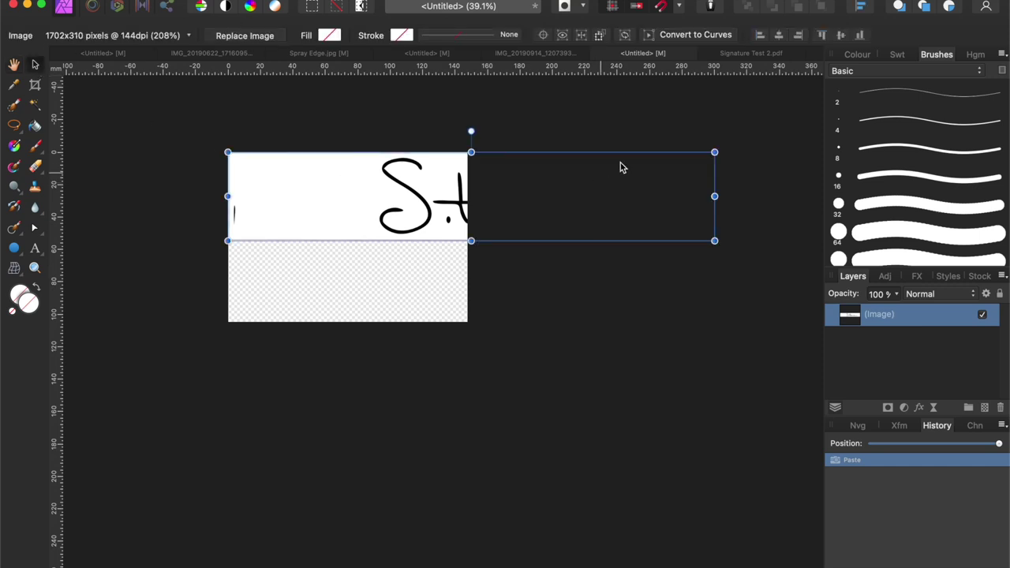
mouse_move(715, 150)
left_mouse_down()
mouse_move(496, 210)
mouse_move(401, 218)
mouse_move(466, 213)
mouse_move(452, 211)
left_mouse_up()
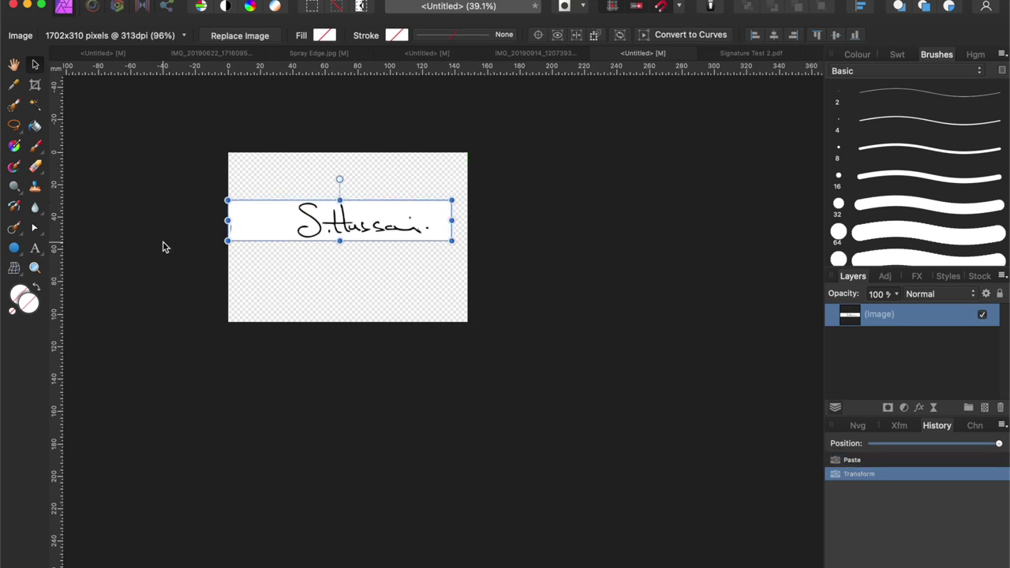
key("super+0")
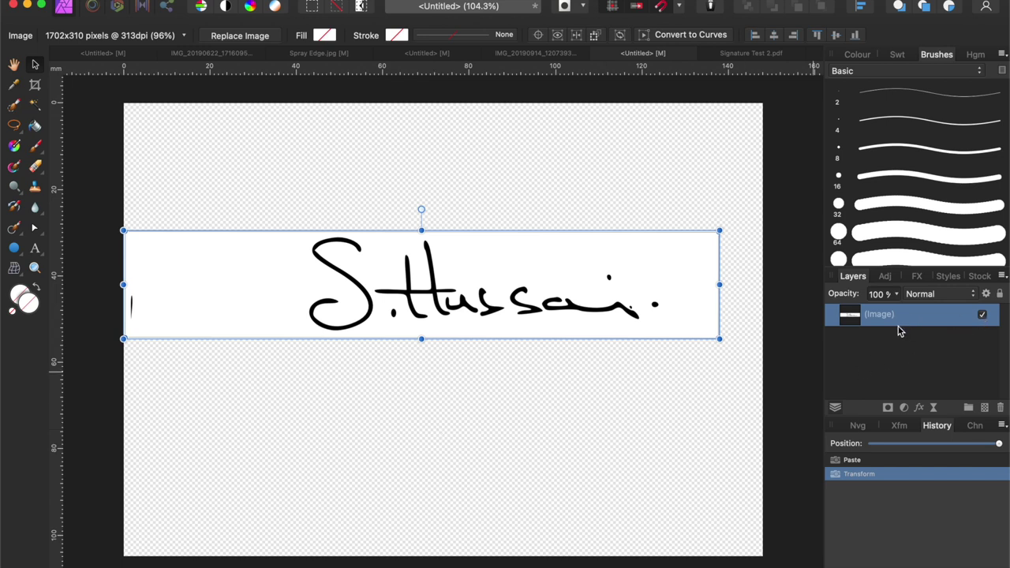
- Try hiding the signature's white background by lowering the white end of its source layer blend range to 0%, and restore it to 100%
left_click(985, 295)
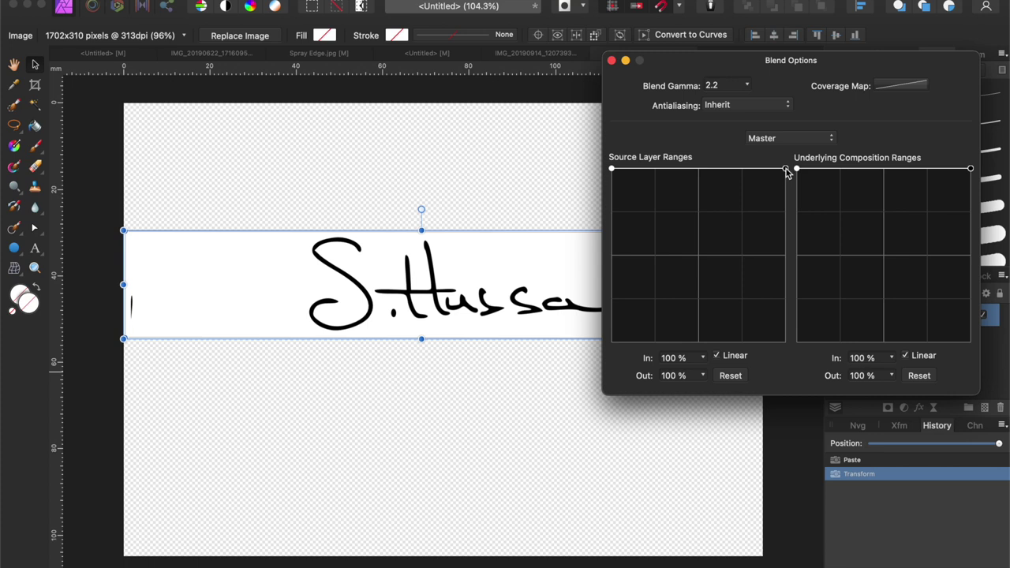
left_click_drag(785, 170, 803, 370)
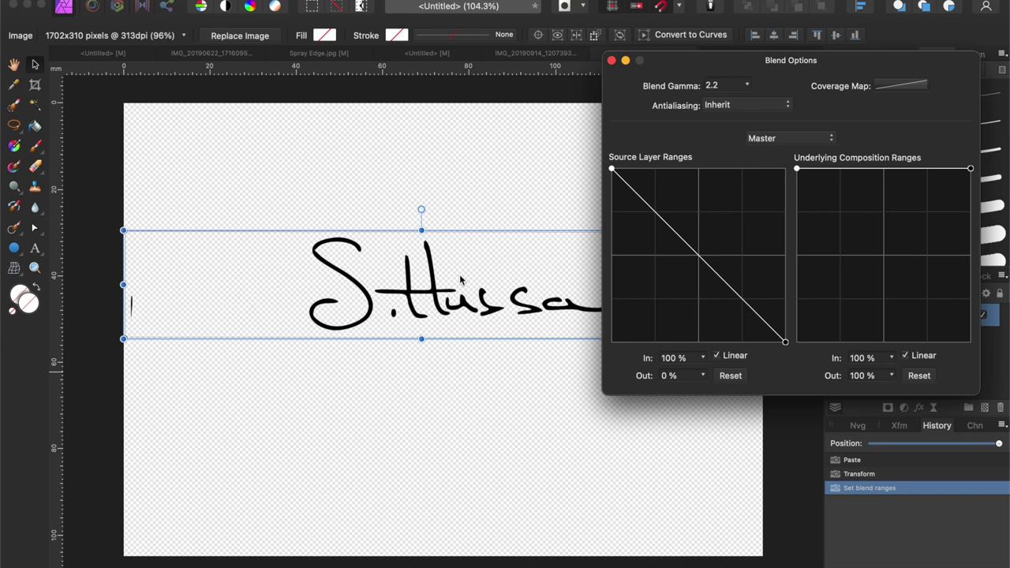
left_click_drag(786, 345, 795, 163)
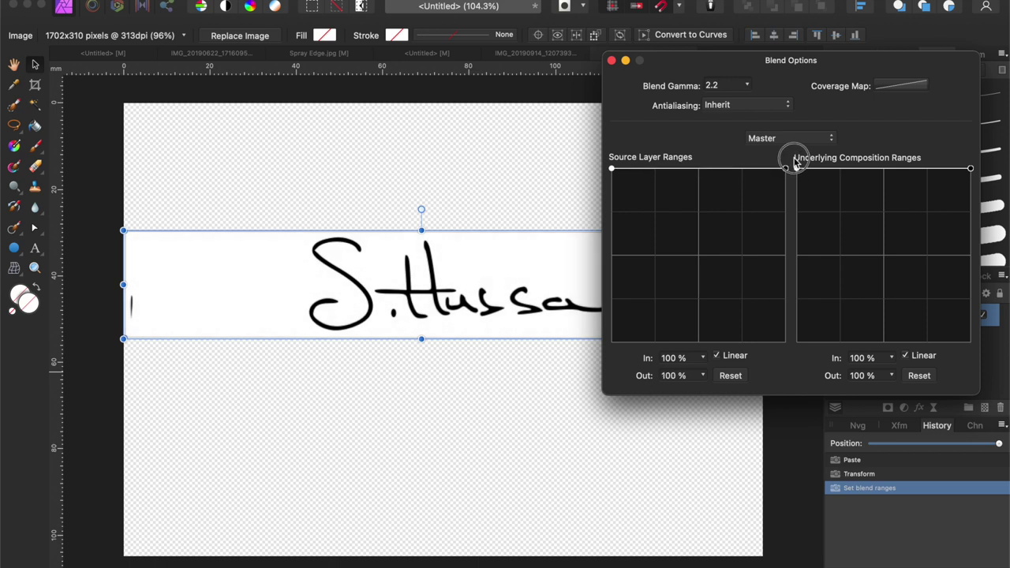
left_click(612, 61)
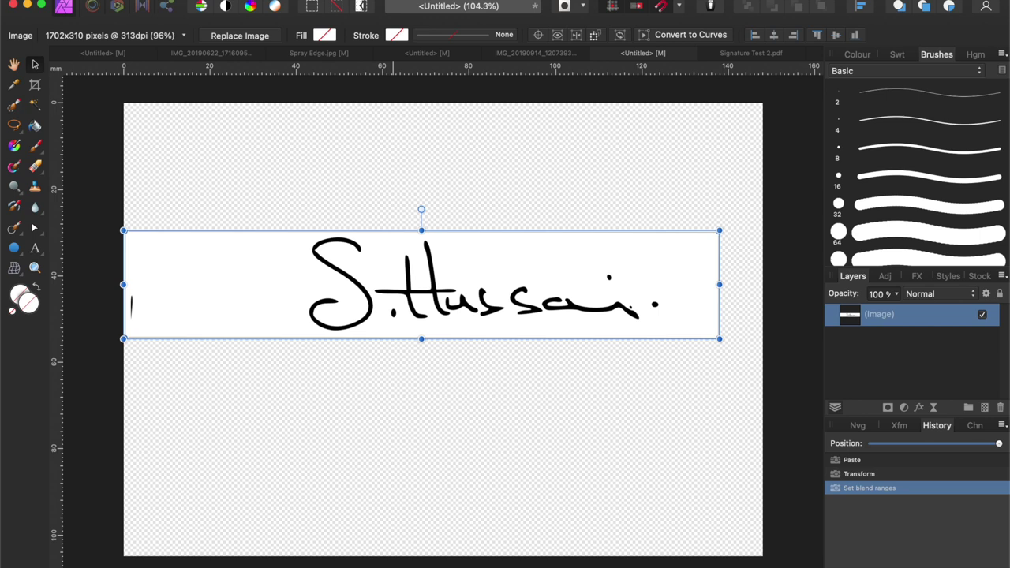
- Remove the white background from the signature image with the Erase White Paper filter and dismiss the assistant notice
left_click(402, 0)
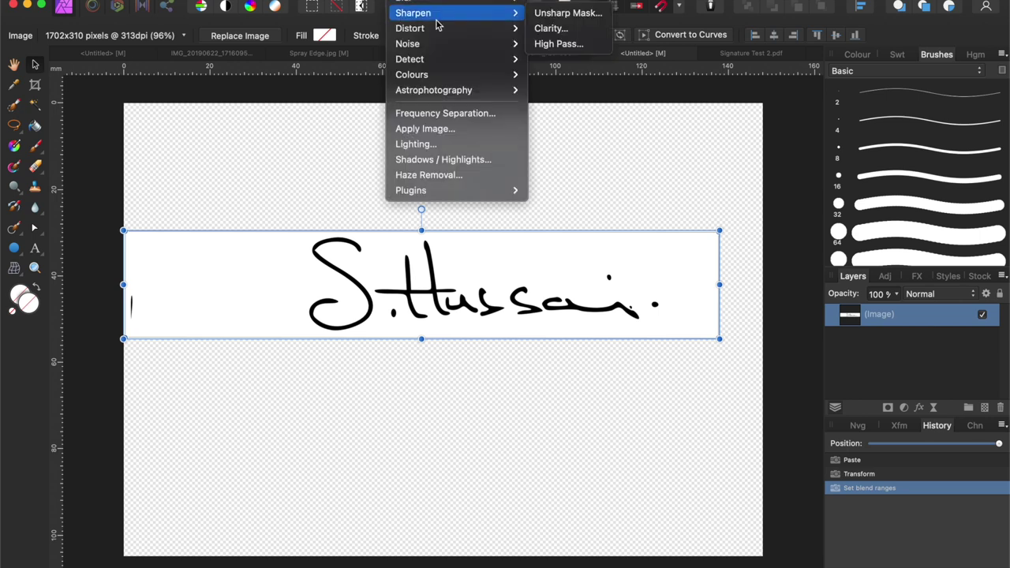
mouse_move(457, 74)
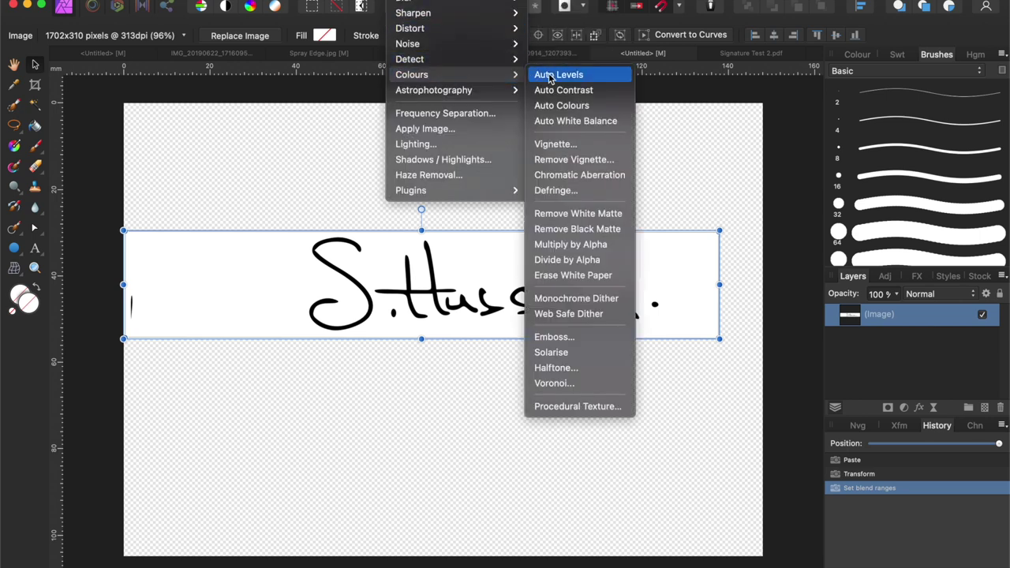
left_click(568, 278)
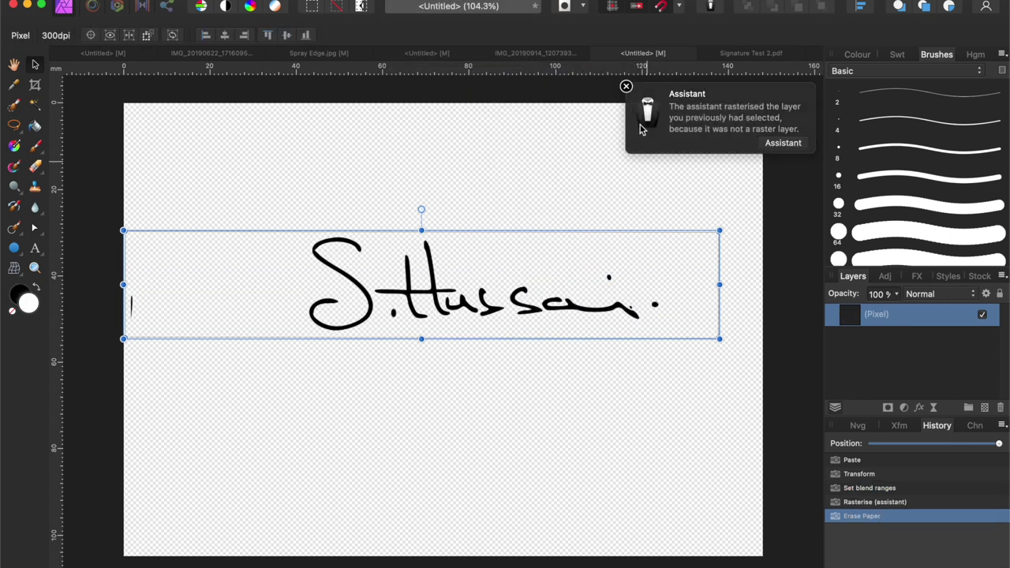
left_click(626, 86)
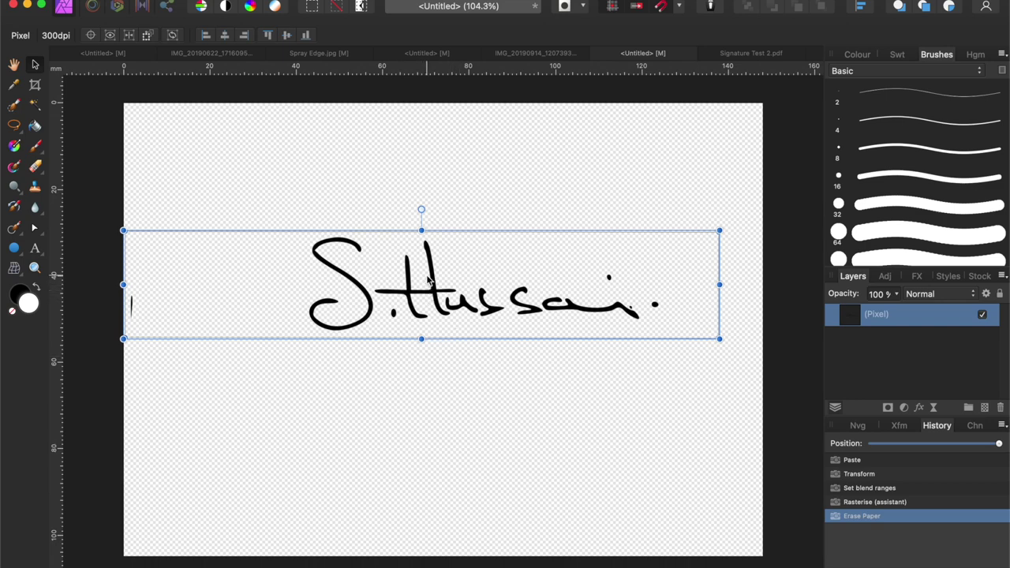
scroll(427, 279, "up", 10)
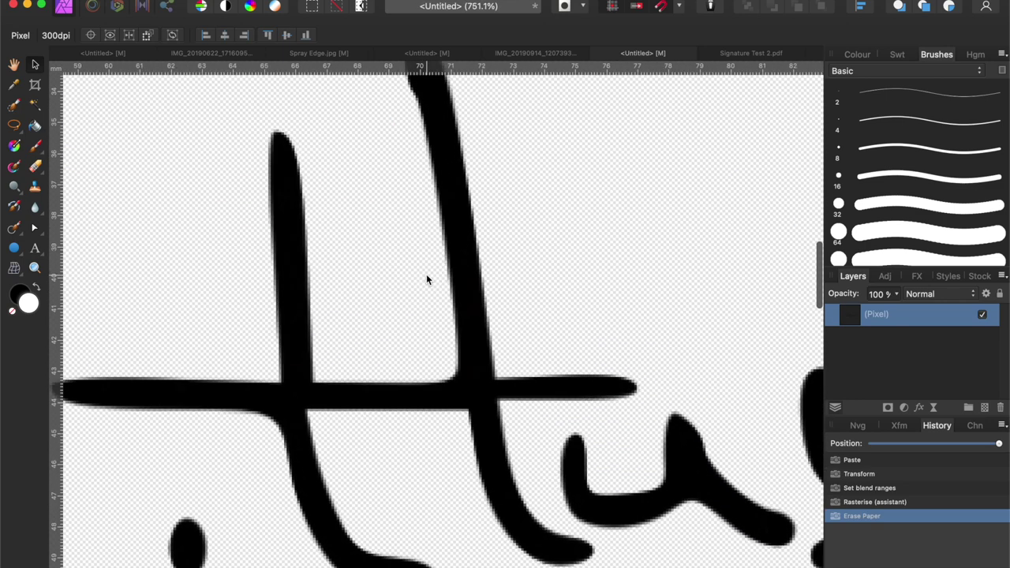
scroll(464, 286, "up", 7)
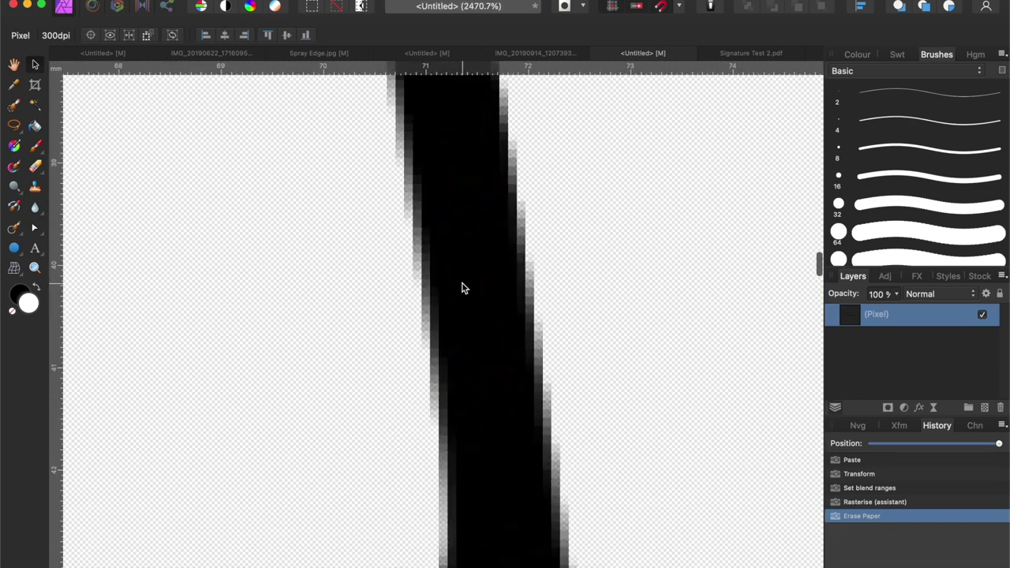
scroll(463, 288, "down", 10)
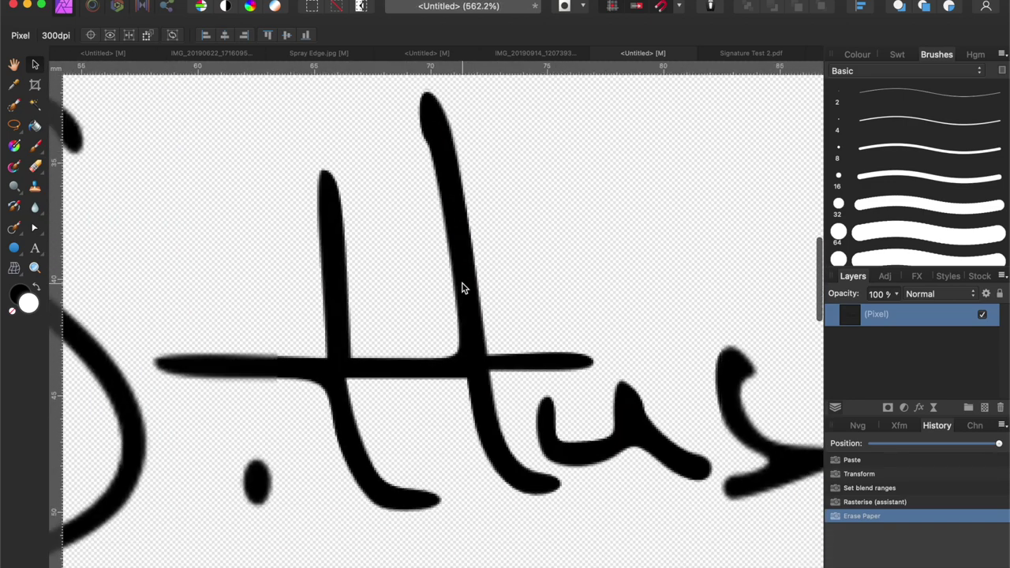
scroll(463, 288, "down", 6)
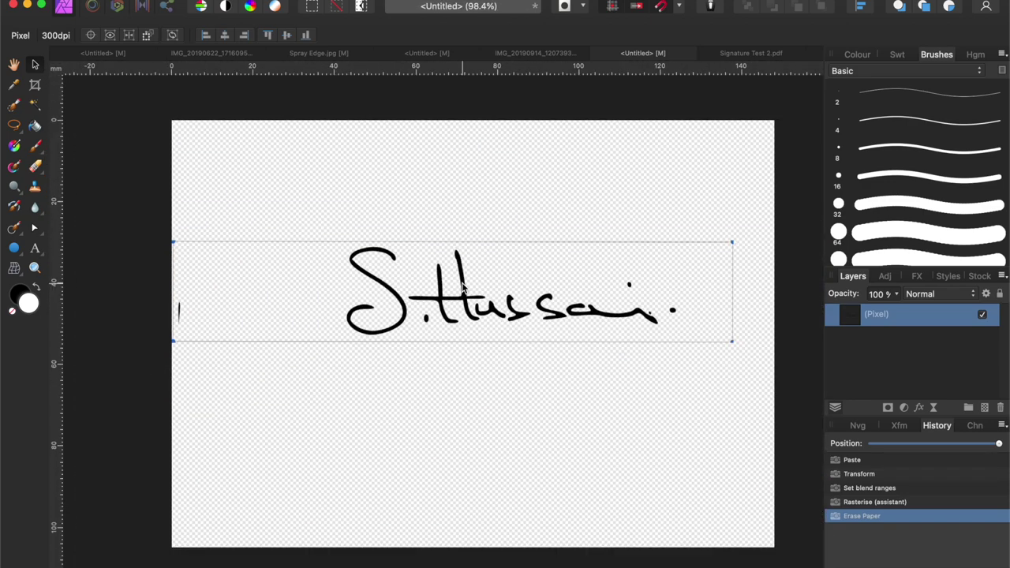
- Erase the stray vertical mark near the signature layer's left edge with the Erase Brush at 40.4 px width
scroll(463, 288, "up", 1)
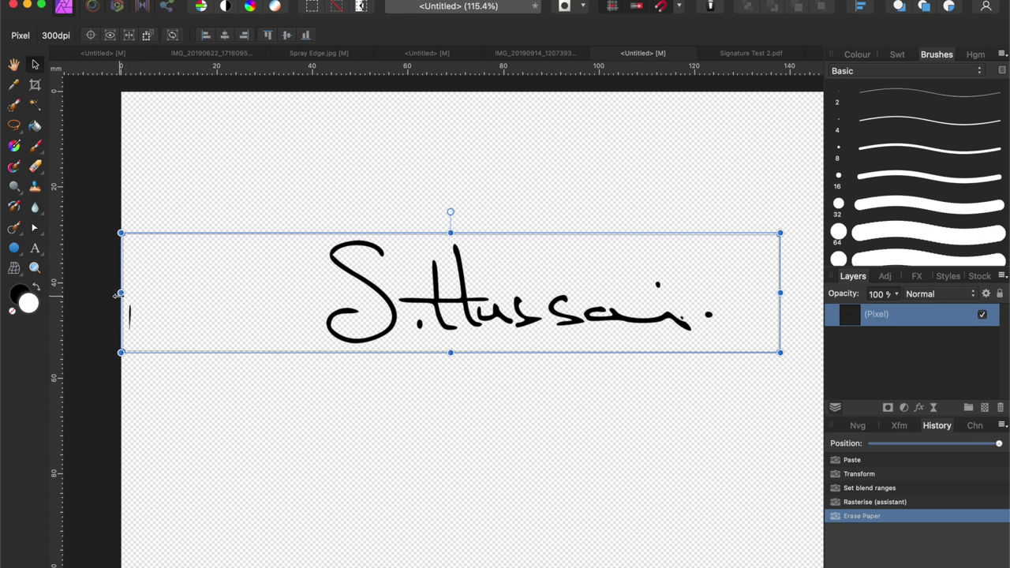
mouse_move(120, 292)
left_mouse_down()
mouse_move(151, 289)
mouse_move(120, 293)
left_mouse_up()
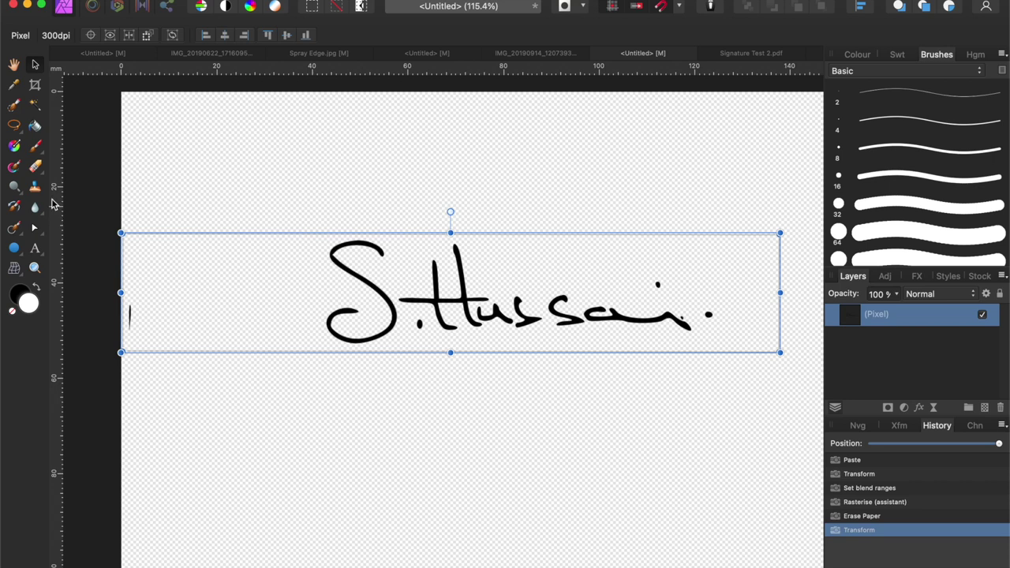
left_click(35, 167)
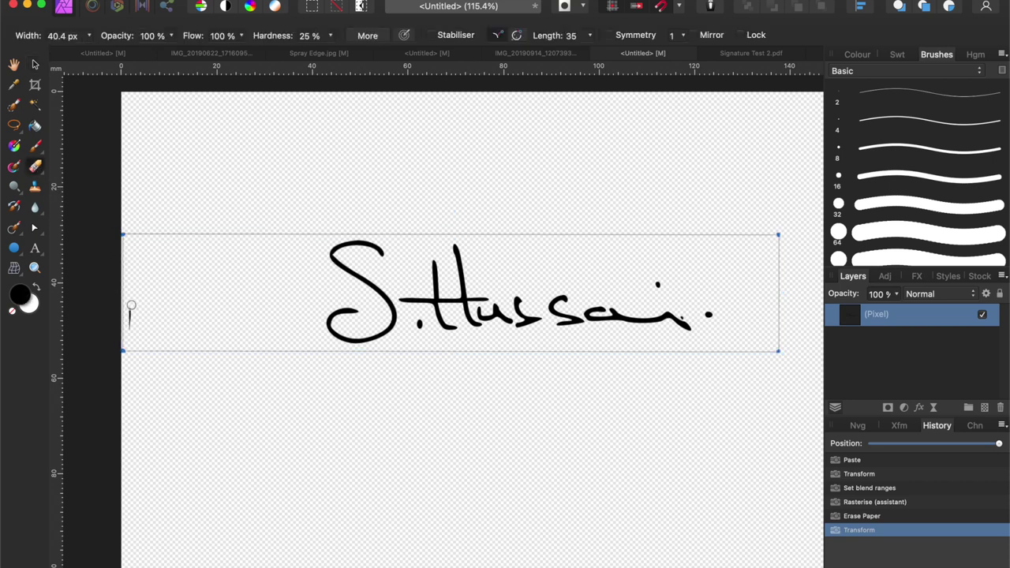
left_click_drag(131, 305, 131, 327)
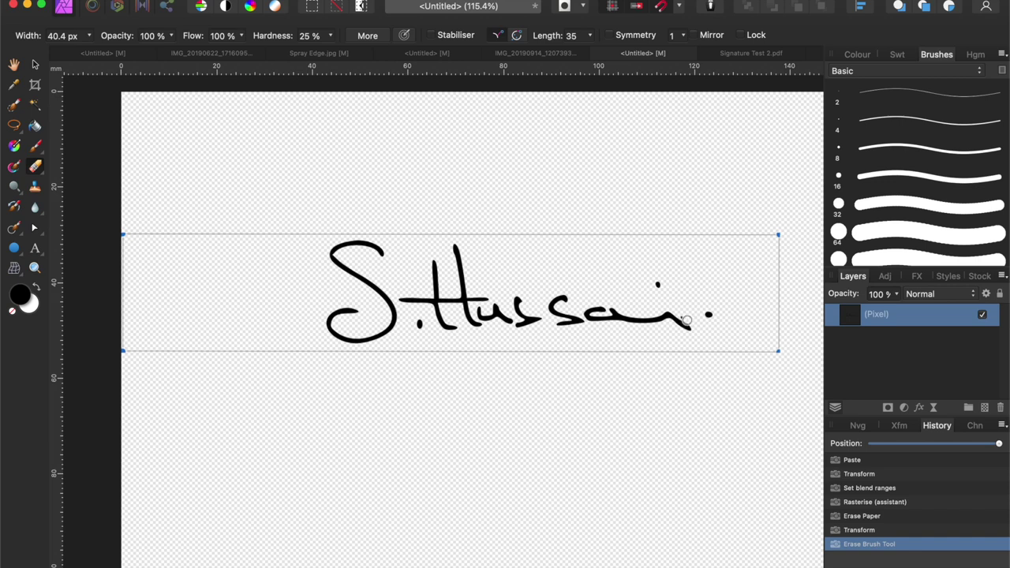
- Shrink the Erase Brush to 11 px and erase the small speck above the tail of the signature's last letter
scroll(687, 319, "up", 10)
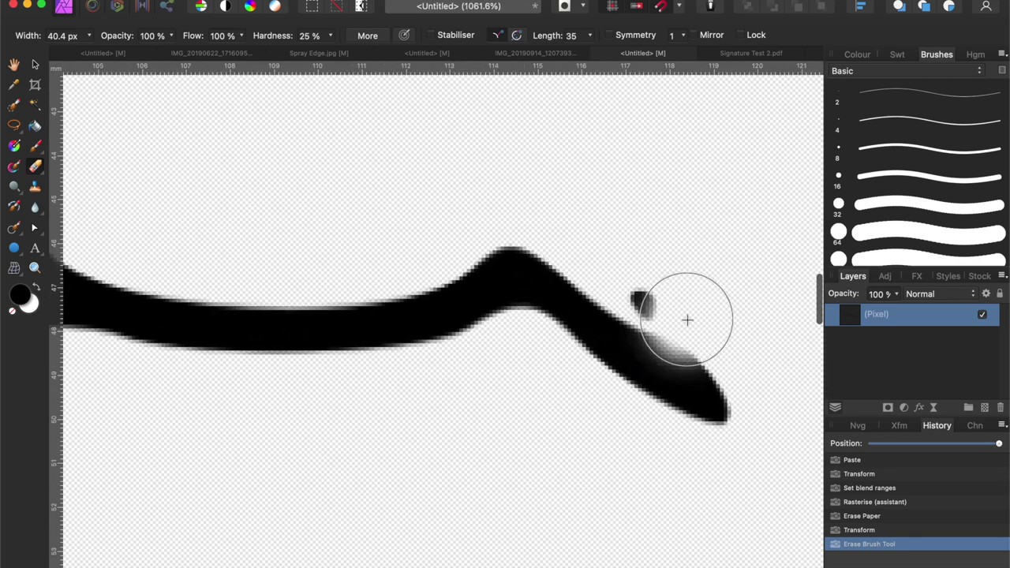
key("bracketleft")
key("bracketleft")
key("bracketleft")
key("bracketleft")
key("bracketleft")
key("bracketleft")
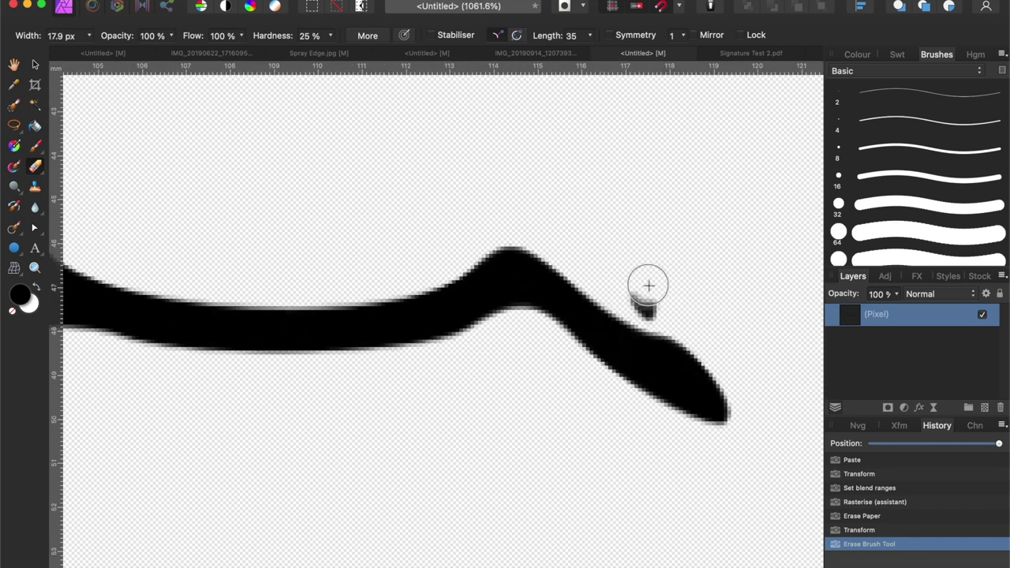
mouse_move(648, 285)
left_mouse_down()
mouse_move(636, 289)
mouse_move(646, 293)
left_mouse_up()
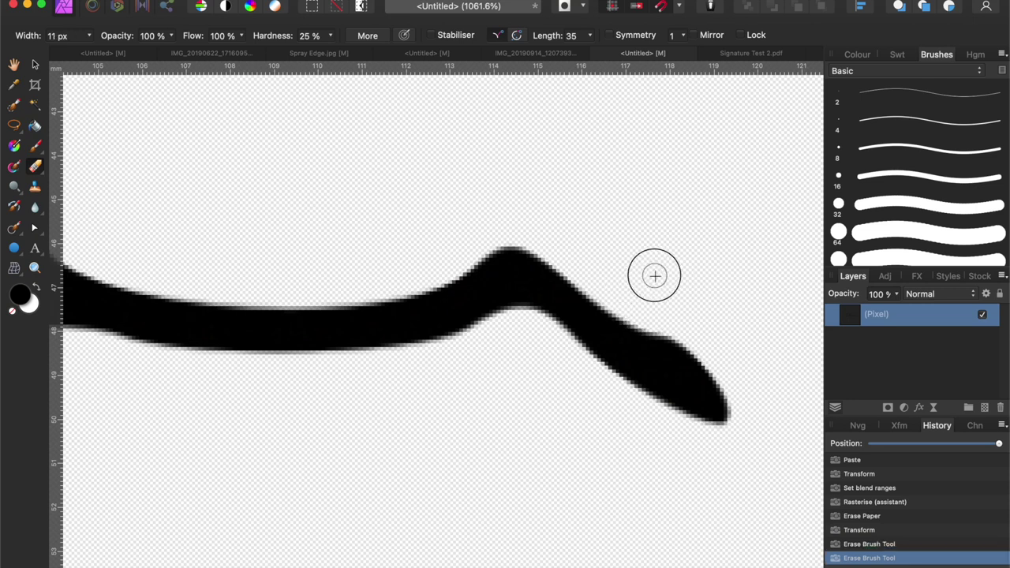
scroll(653, 274, "down", 5)
scroll(654, 274, "down", 6)
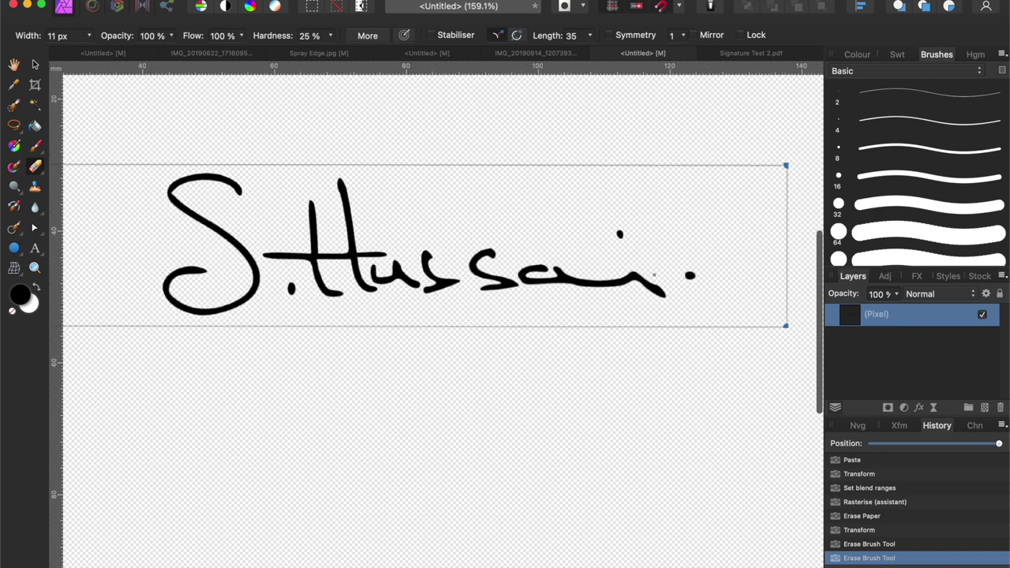
scroll(654, 275, "down", 2)
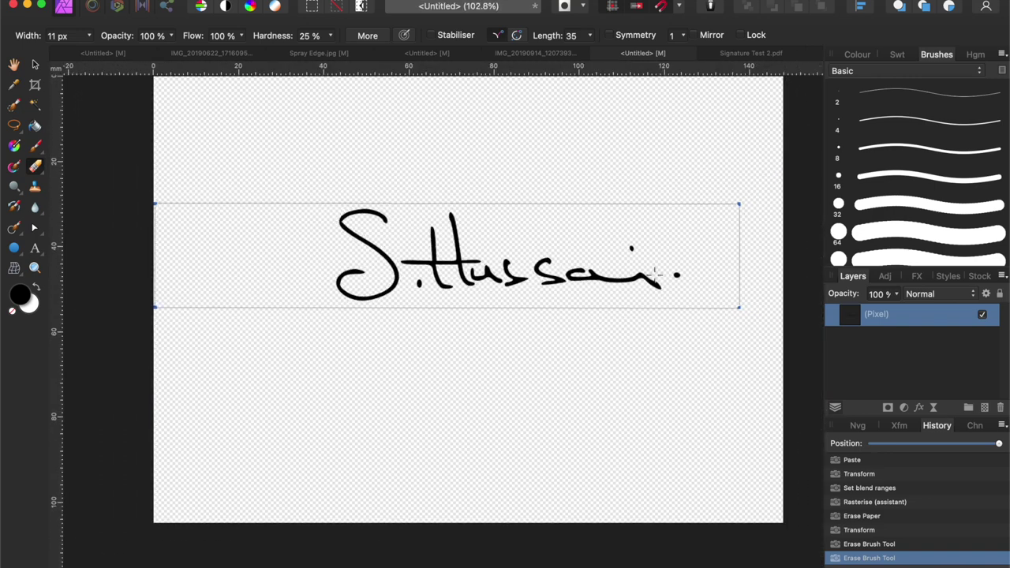
scroll(654, 274, "up", 1)
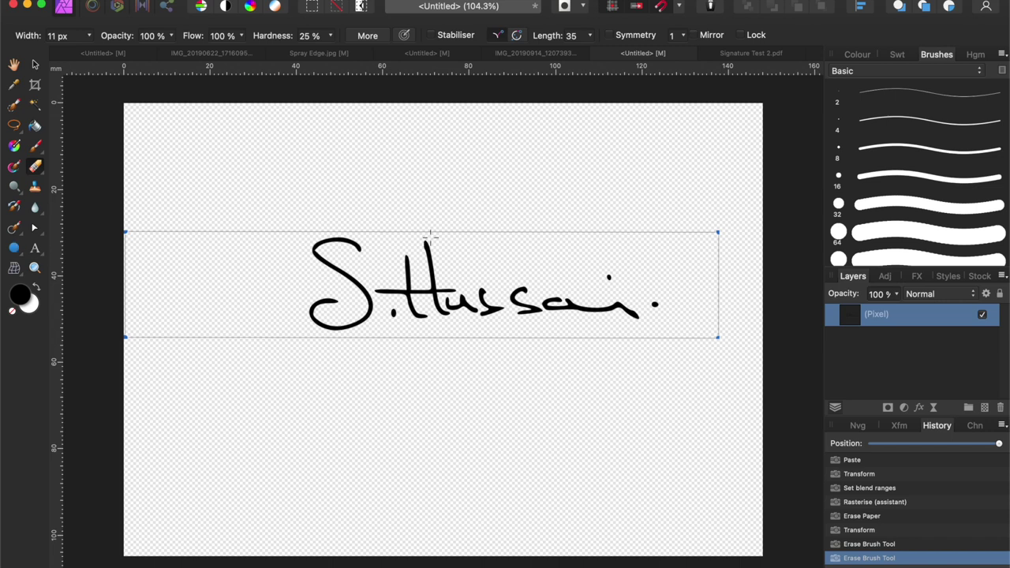
- Add a new pixel layer and place the artistic text PHOTOGRAHPY in Arial at 24.8 pt over the signature's second half
left_click(984, 408)
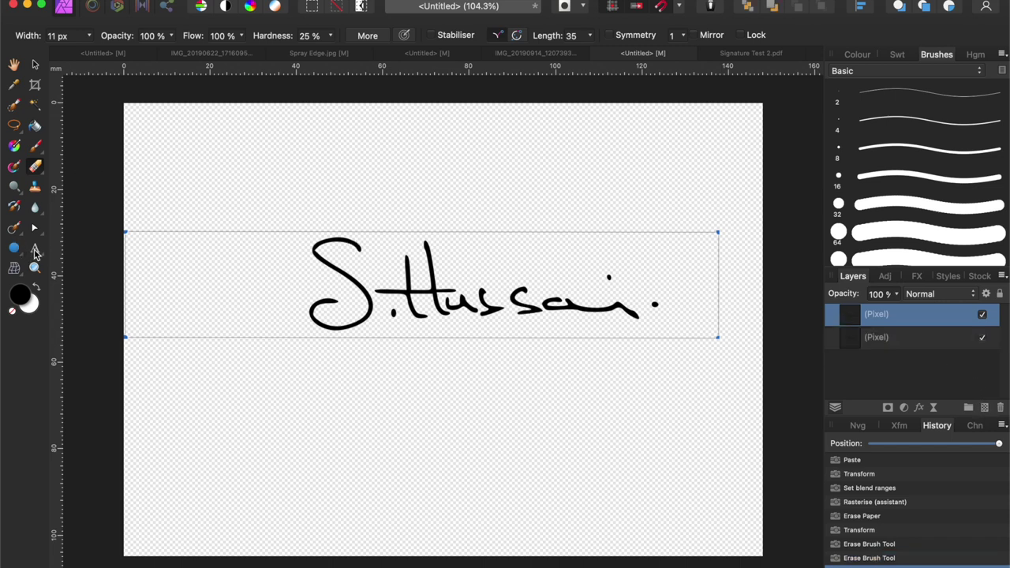
left_click(35, 250)
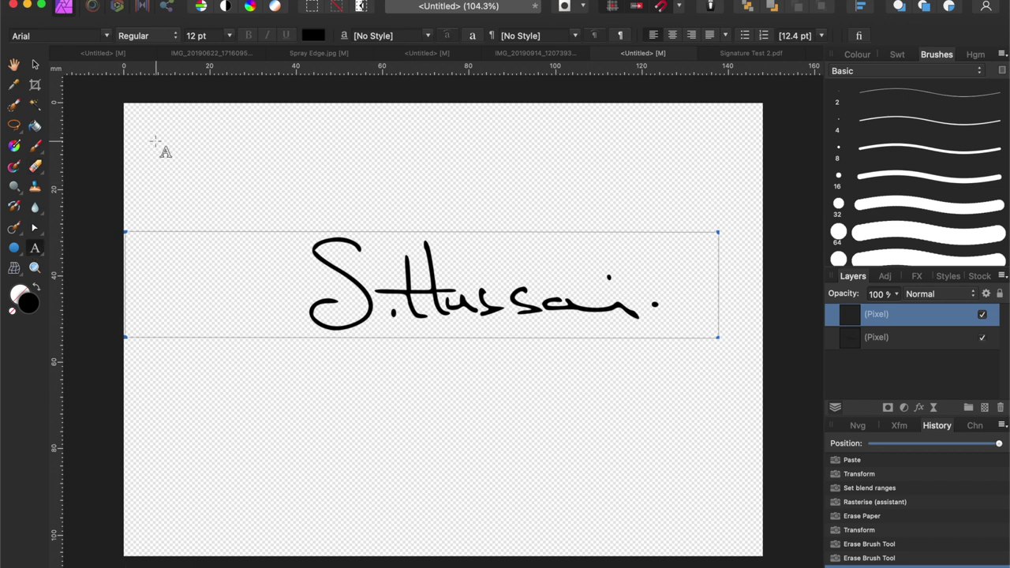
left_click(425, 217)
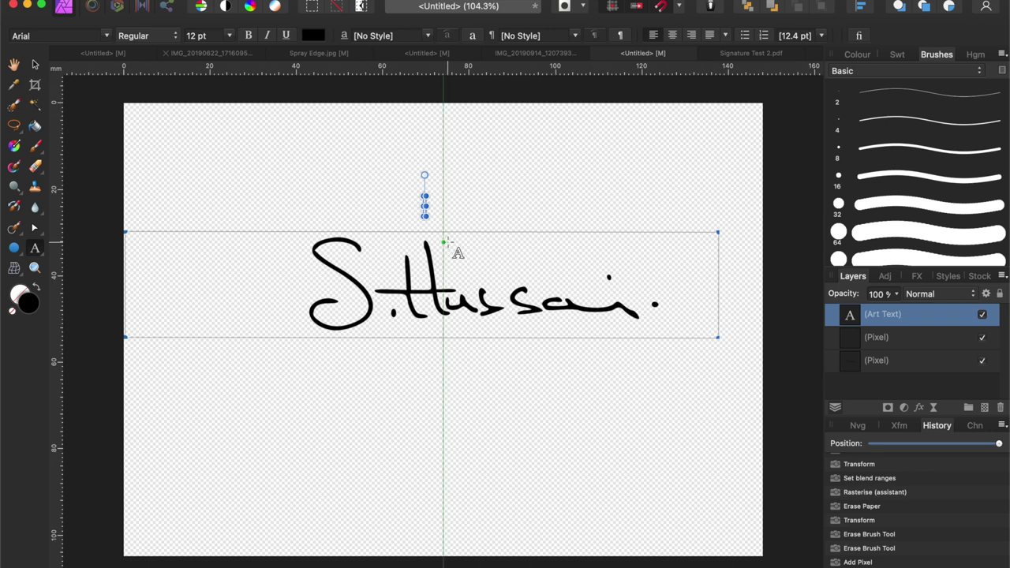
left_click_drag(451, 249, 483, 270)
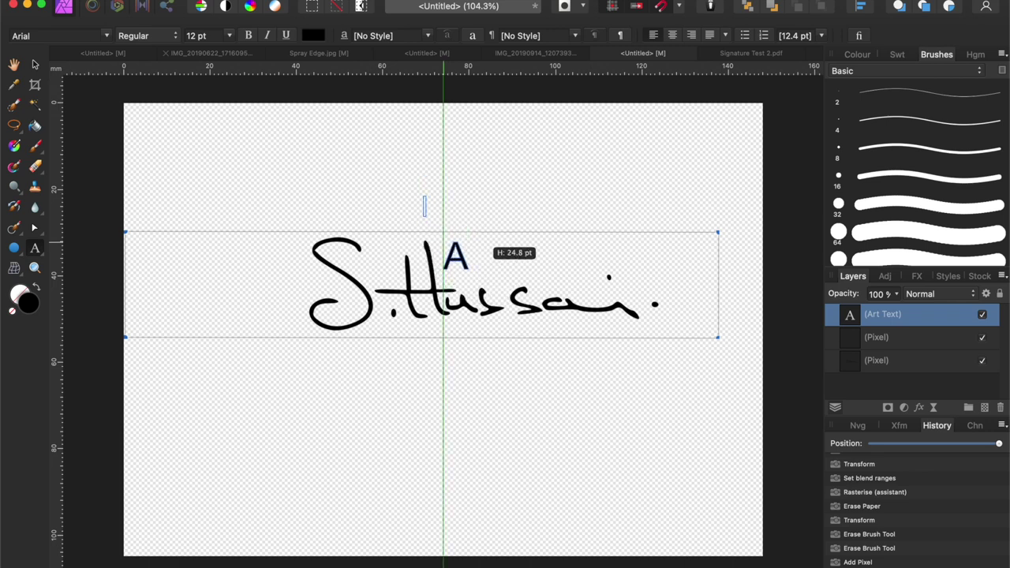
type("PHO")
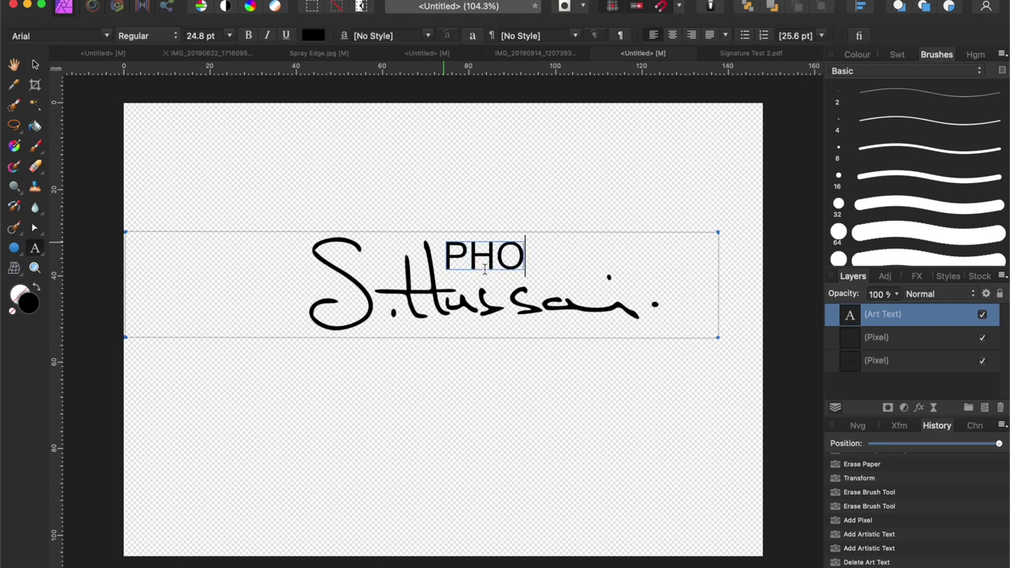
type("TO")
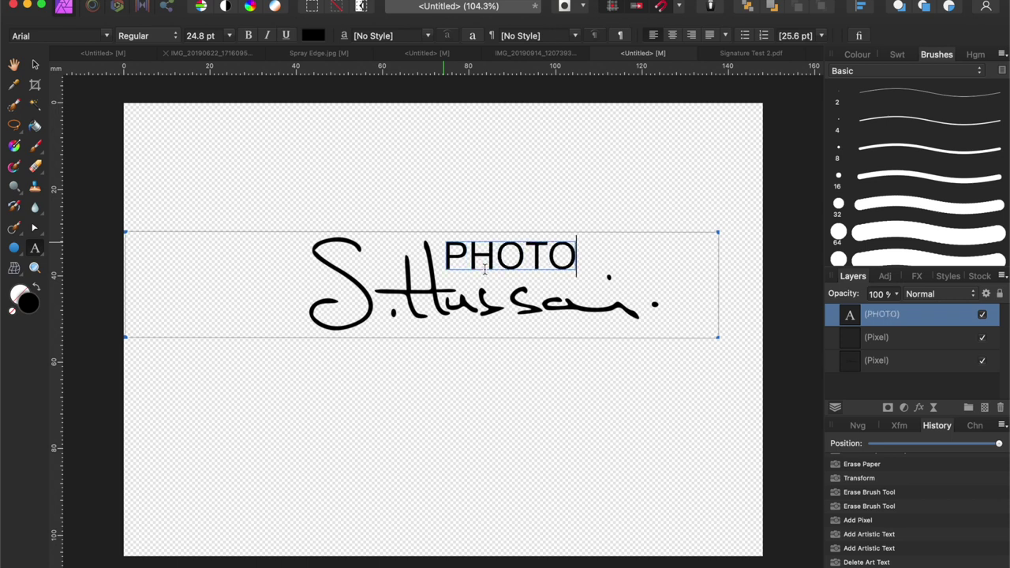
type("GRA")
type("HPY")
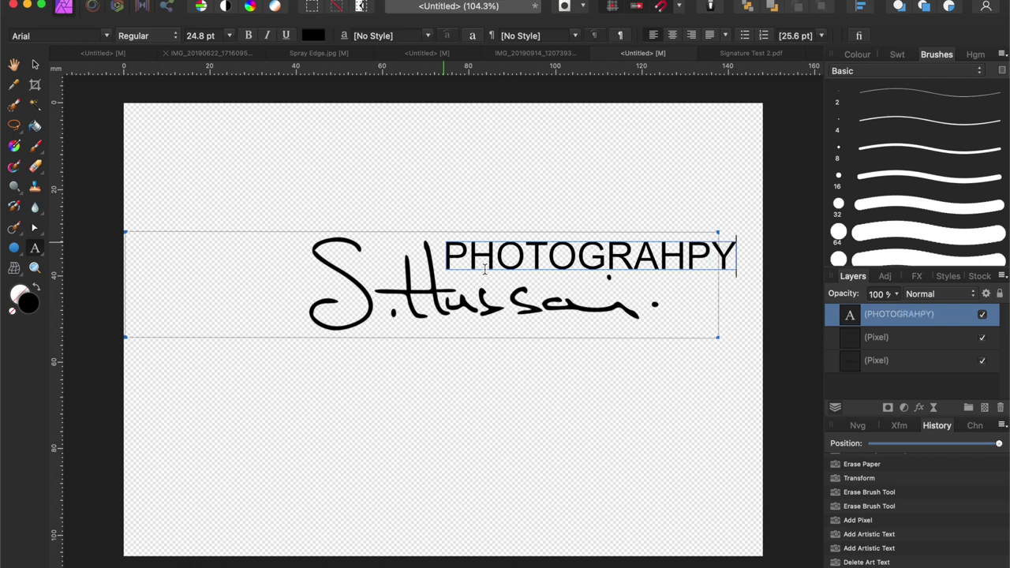
key("Escape")
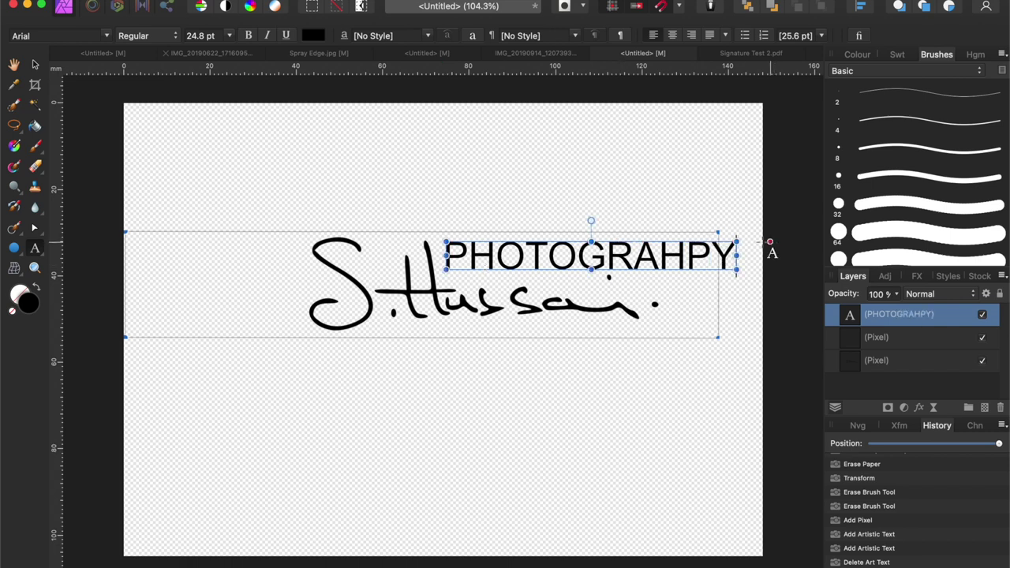
- Shrink the PHOTOGRAHPY text to the signature's right end, move it slightly up and stretch it taller to 26.5 pt
left_click_drag(736, 254, 660, 258)
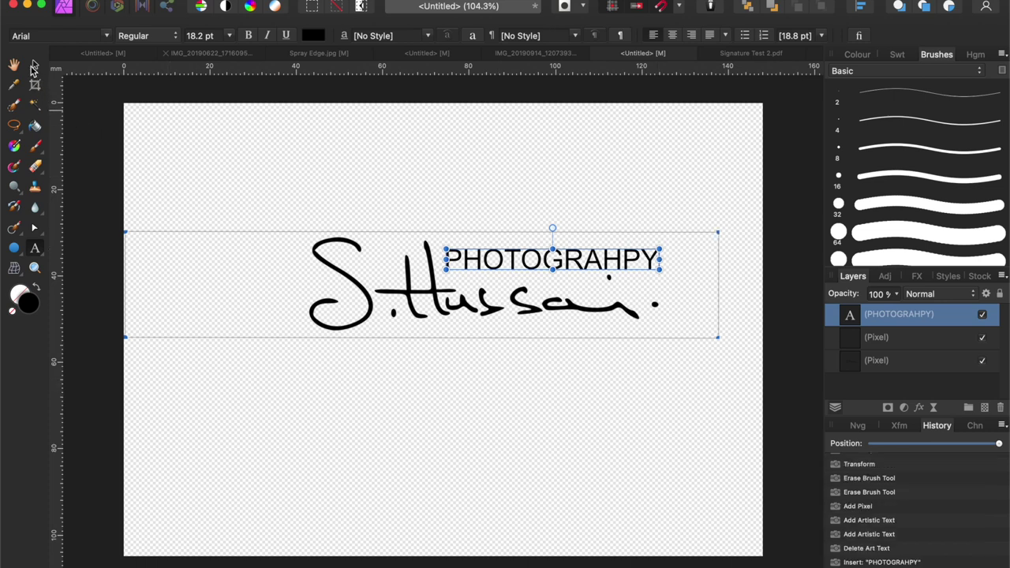
left_click(34, 64)
left_click_drag(547, 263, 541, 257)
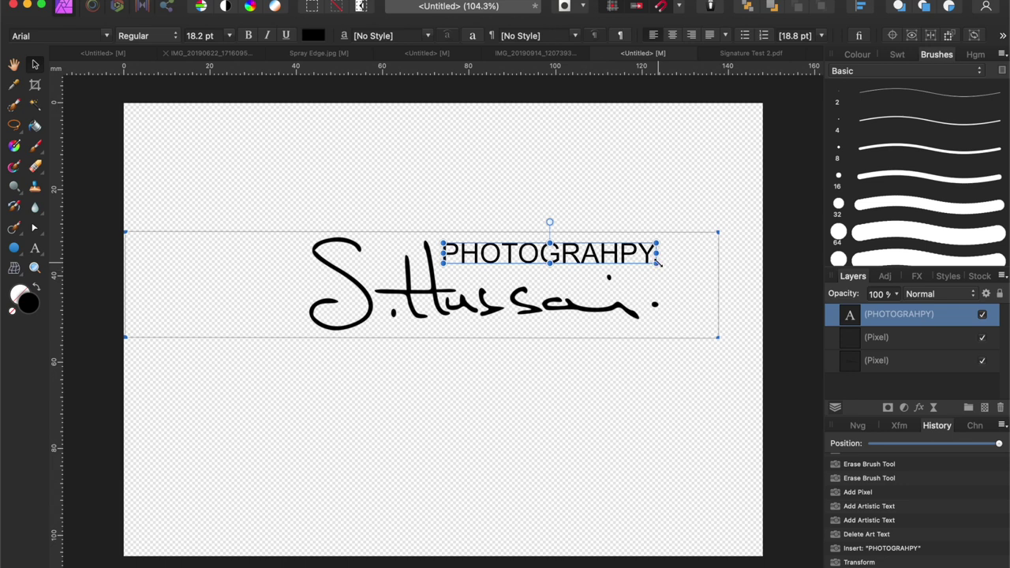
mouse_move(657, 263)
left_mouse_down()
mouse_move(667, 270)
mouse_move(660, 274)
left_mouse_up()
left_click_drag(550, 266, 550, 275)
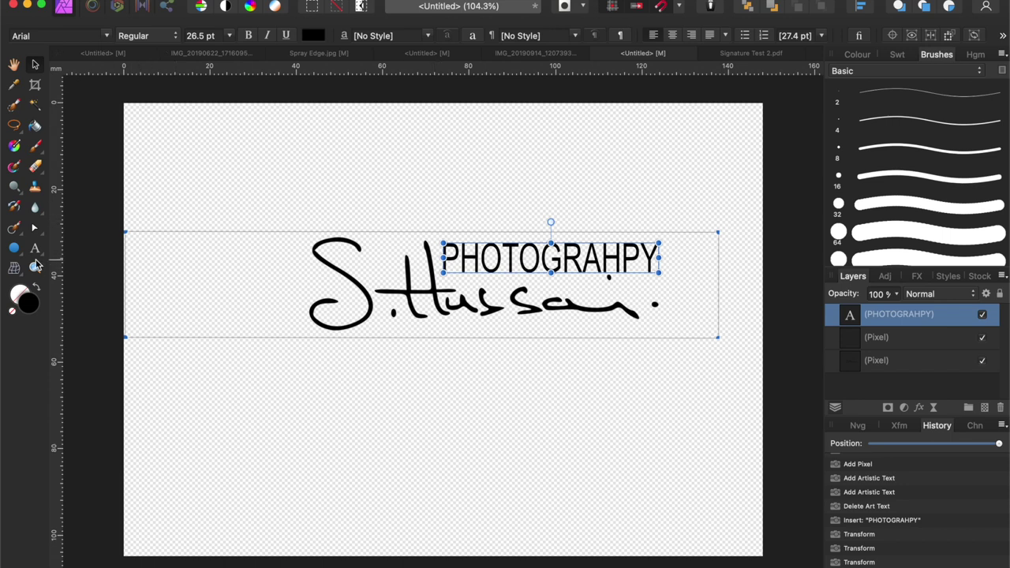
- Change the font of the whole PHOTOGRAHPY text to Arial Black and leave the text object selected
left_click(35, 251)
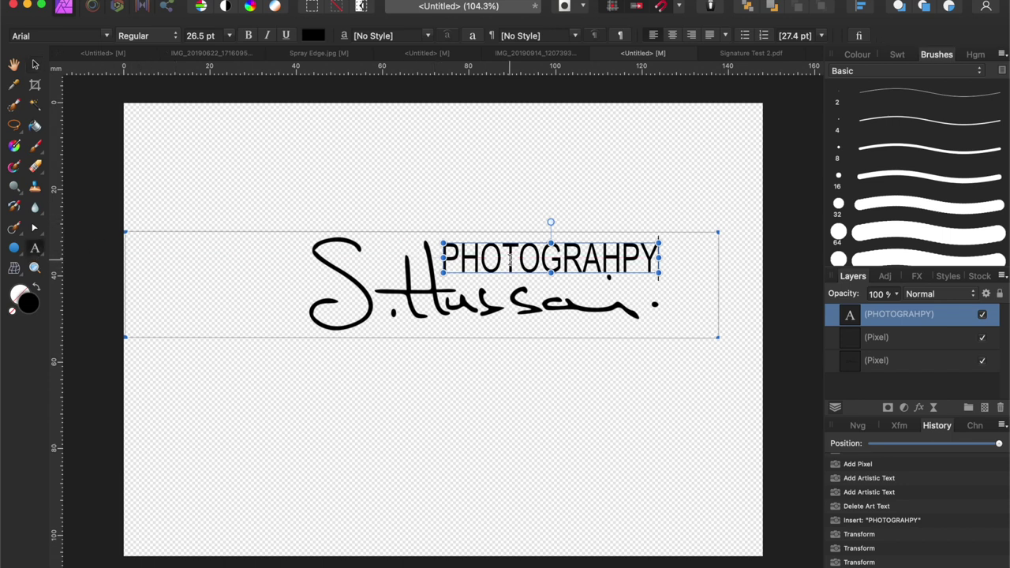
double_click(551, 263)
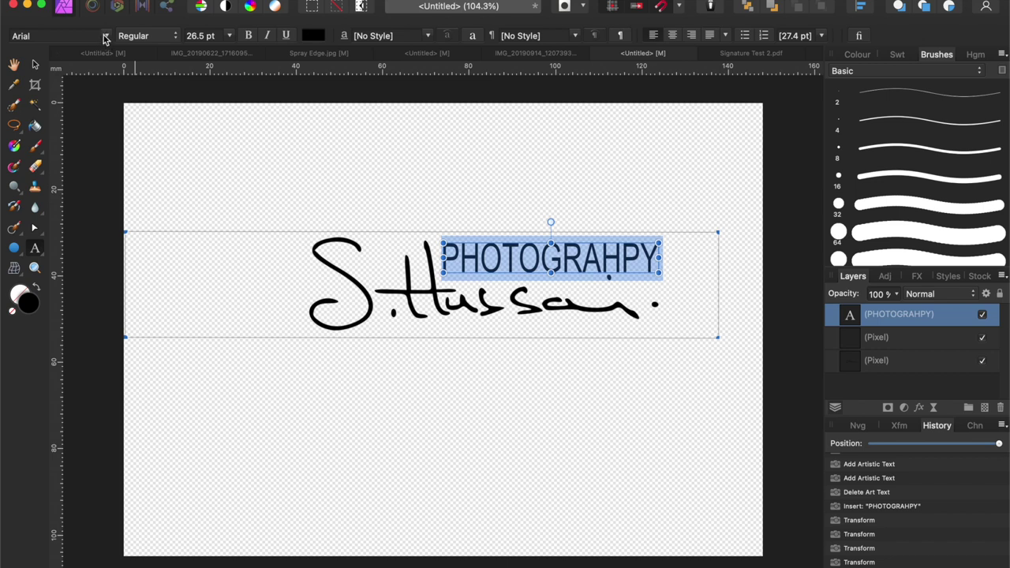
left_click(105, 37)
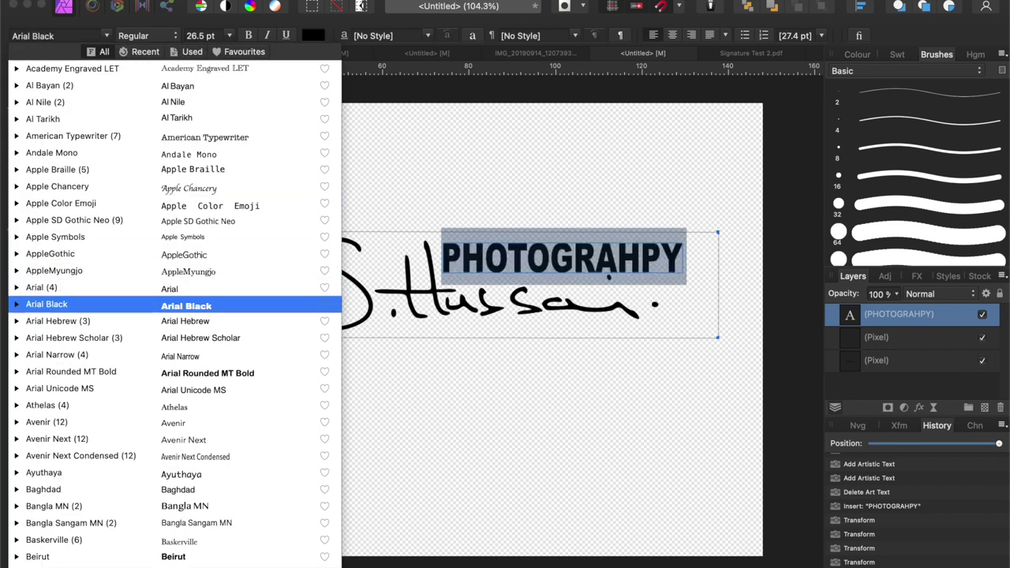
left_click(145, 305)
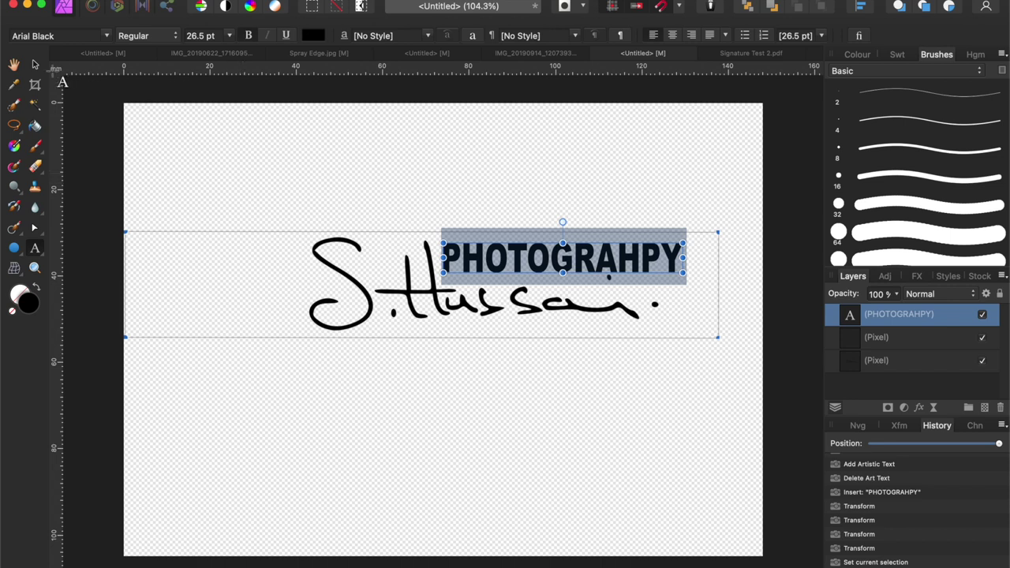
left_click(35, 64)
left_click(411, 178)
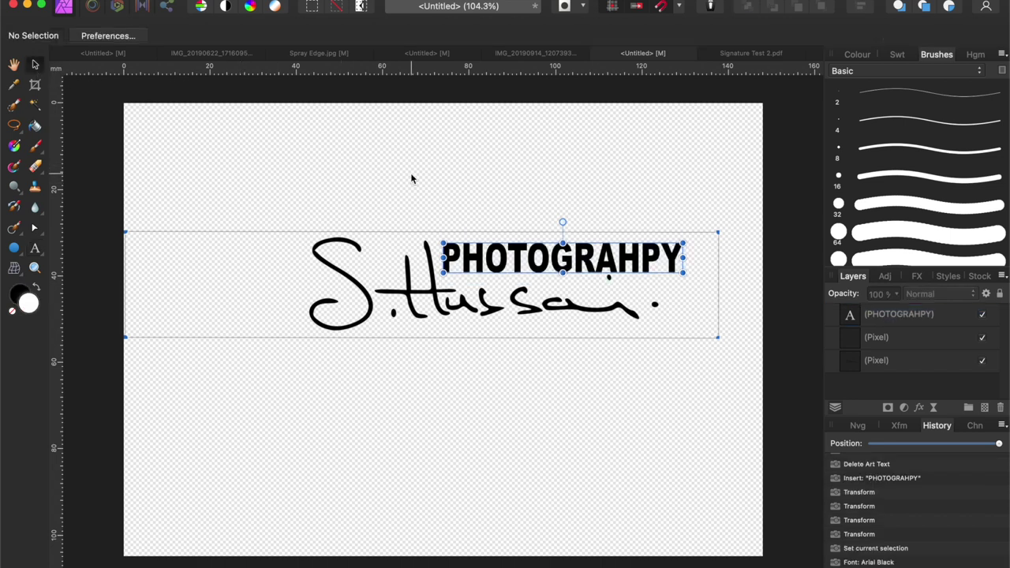
left_click(598, 267)
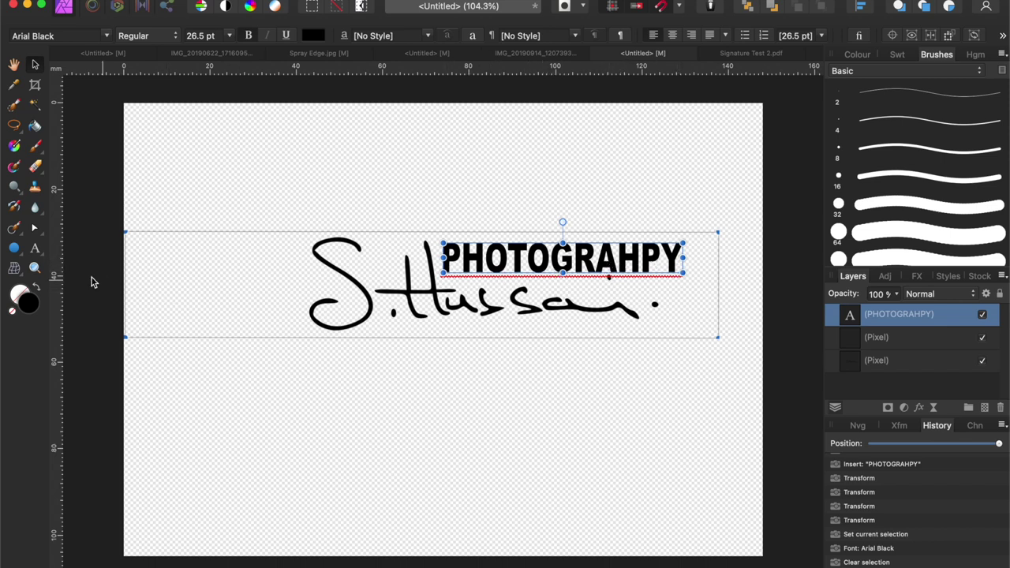
- Correct the misspelled PHOTOGRAHPY text above the signature to PHOTOGRAPHY
left_click(35, 248)
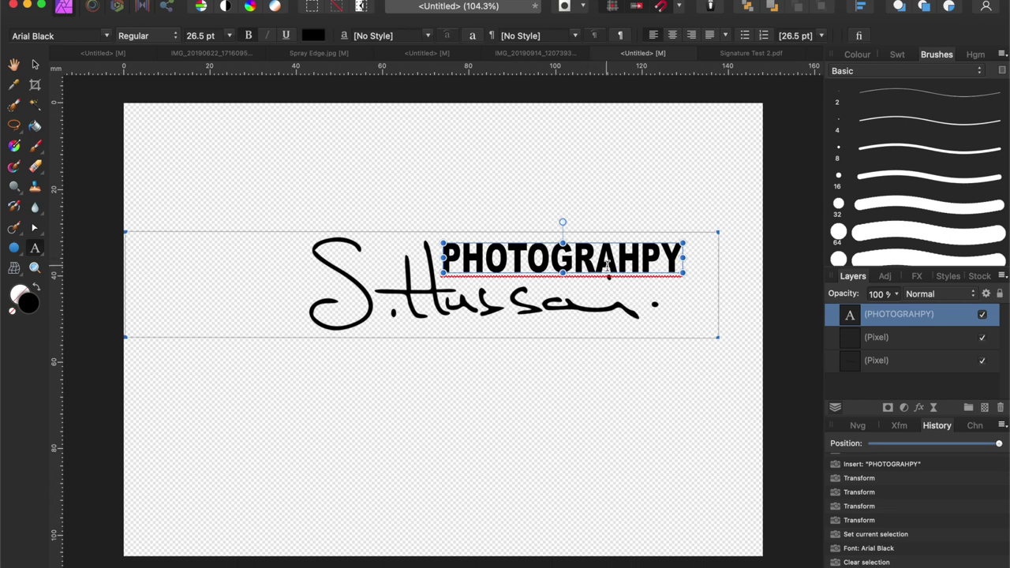
left_click(656, 264)
key("BackSpace")
key("BackSpace")
type("PH")
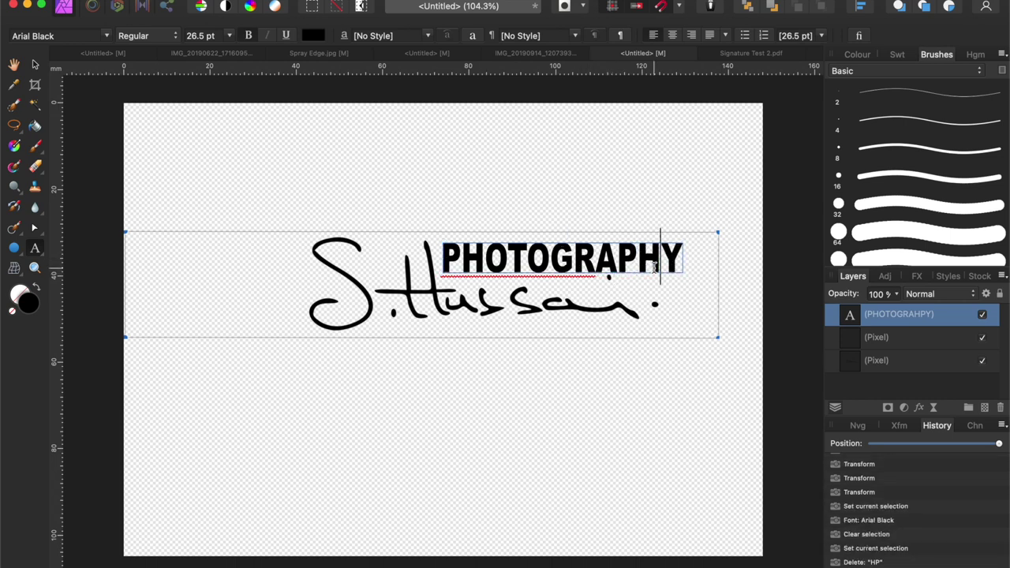
key("Escape")
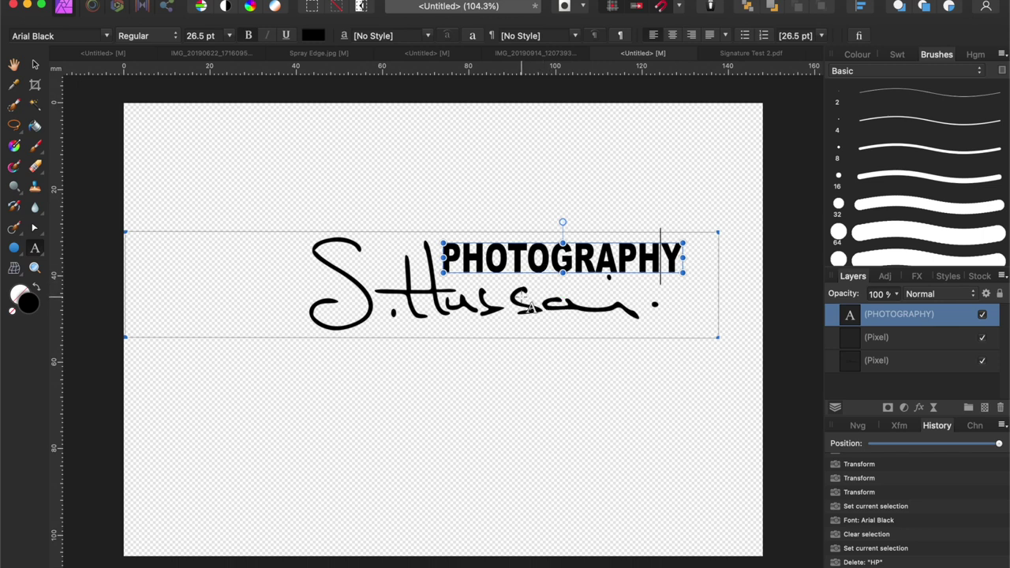
- Scale the PHOTOGRAPHY text down proportionally to 24.2 pt, keeping its lower-left corner in place
left_click(35, 67)
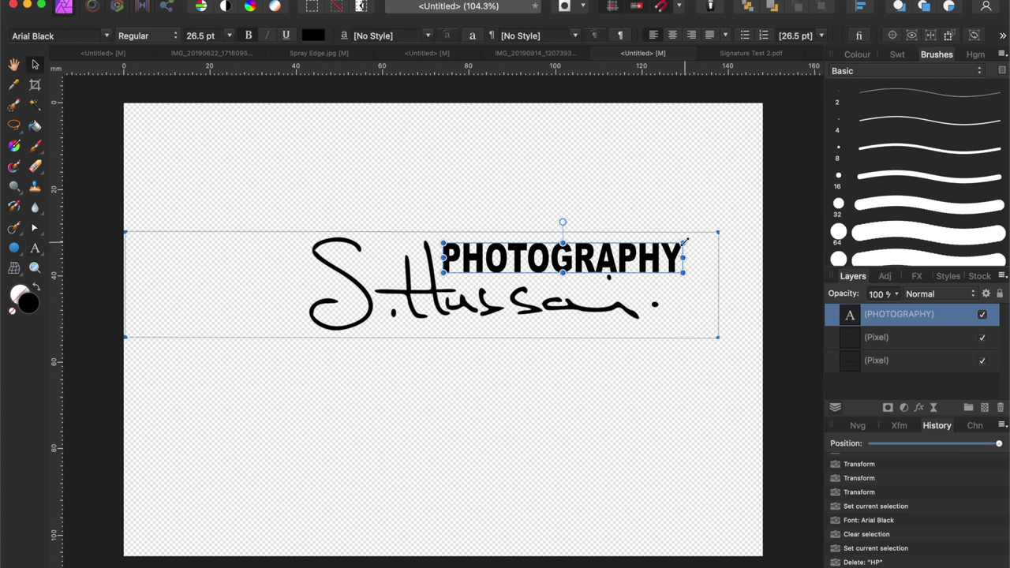
left_click_drag(685, 241, 664, 249)
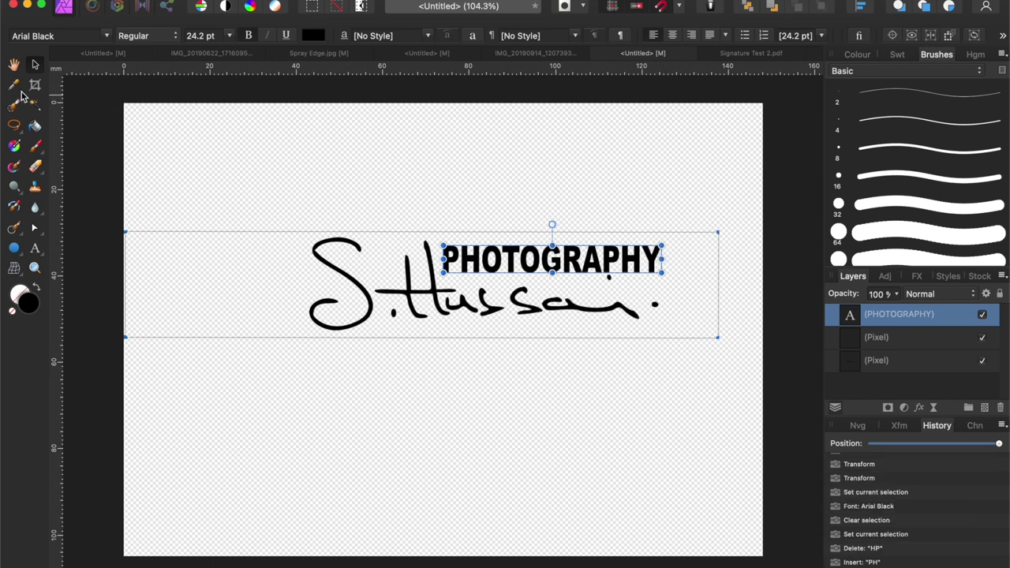
left_click(15, 65)
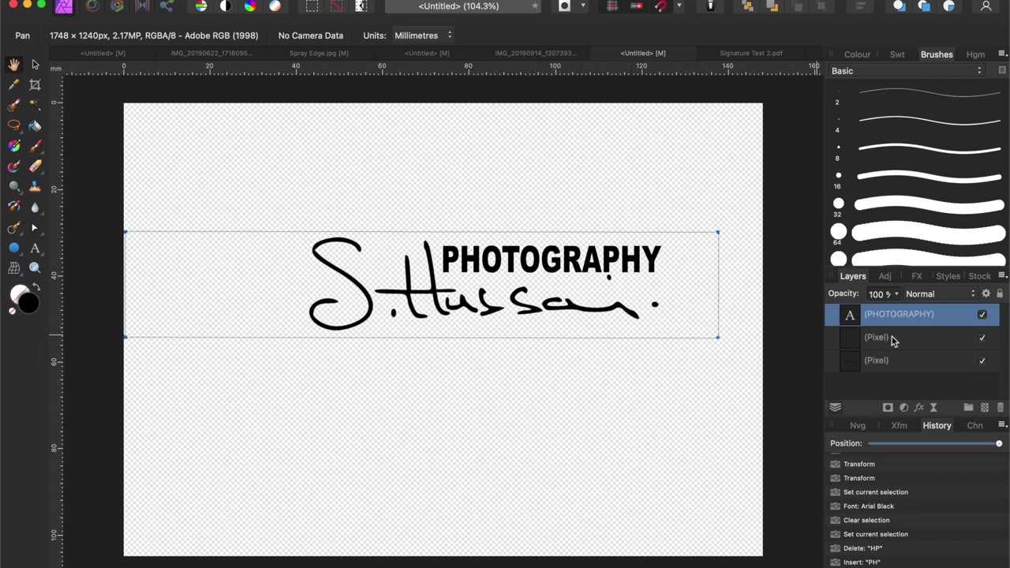
- Hide and delete the empty pixel layer between the PHOTOGRAPHY text and the signature layer
left_click(915, 344)
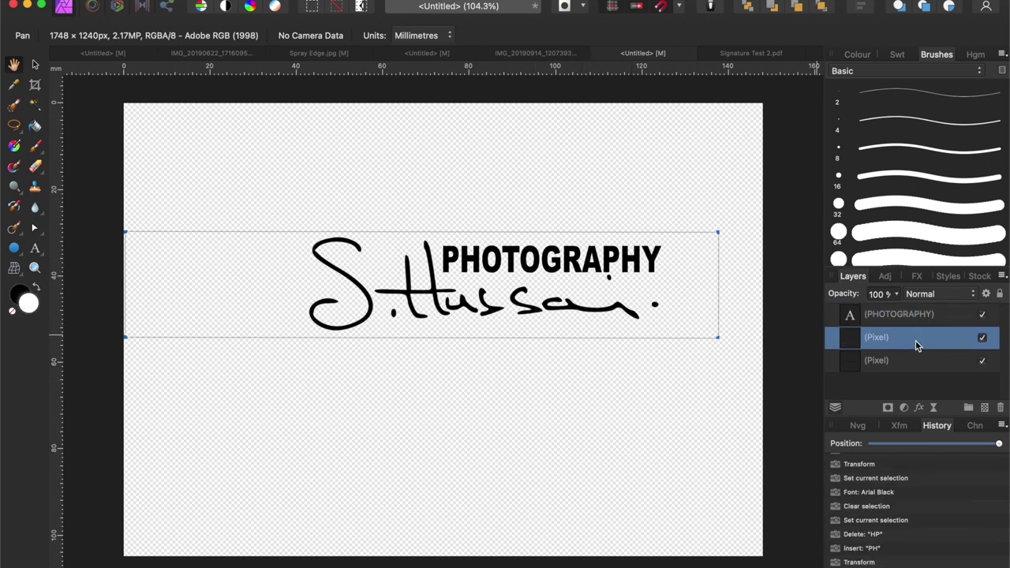
left_click(983, 344)
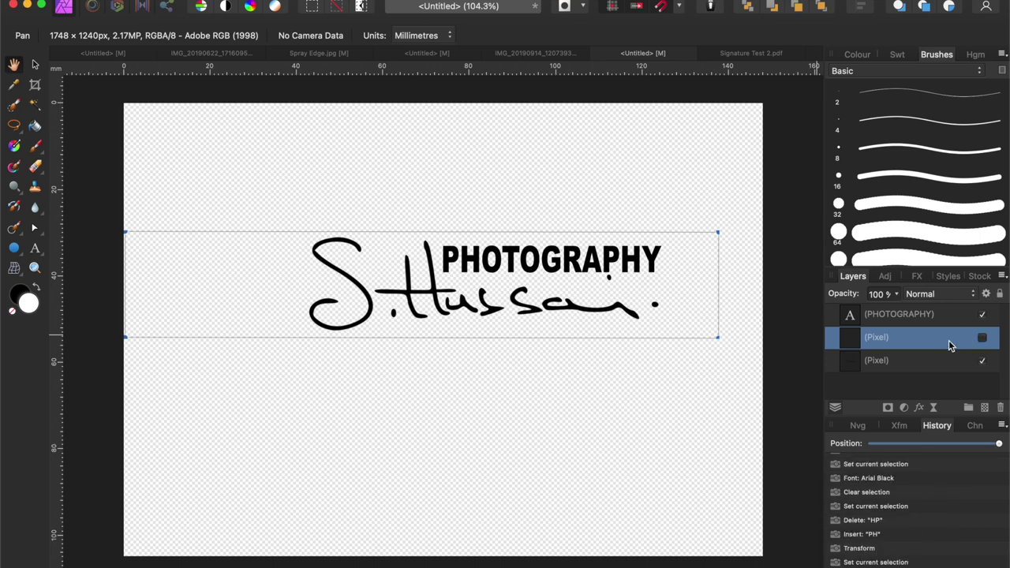
left_click(1000, 408)
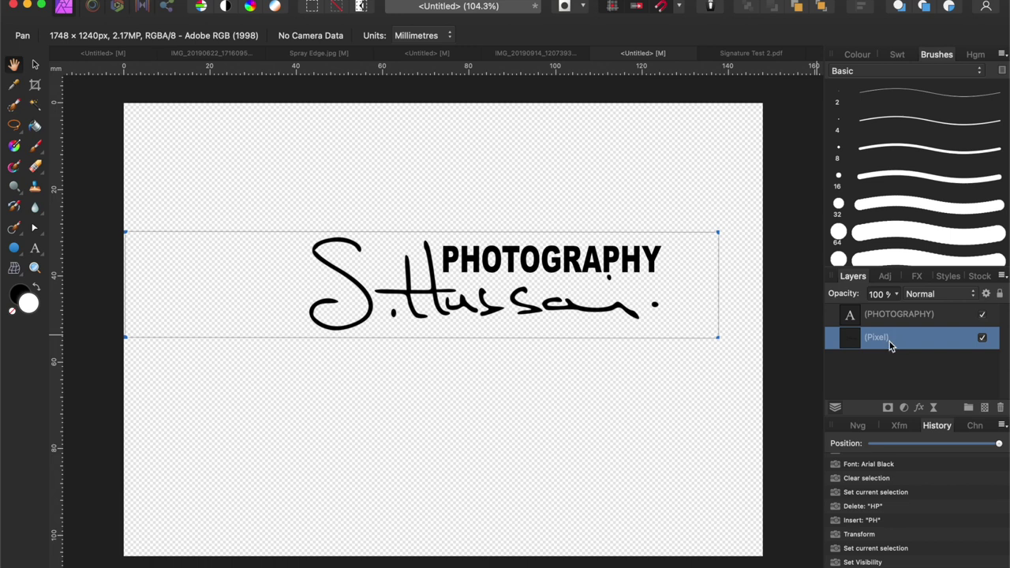
- Group the PHOTOGRAPHY text layer with the signature pixel layer and check the group's contents
left_click(886, 315)
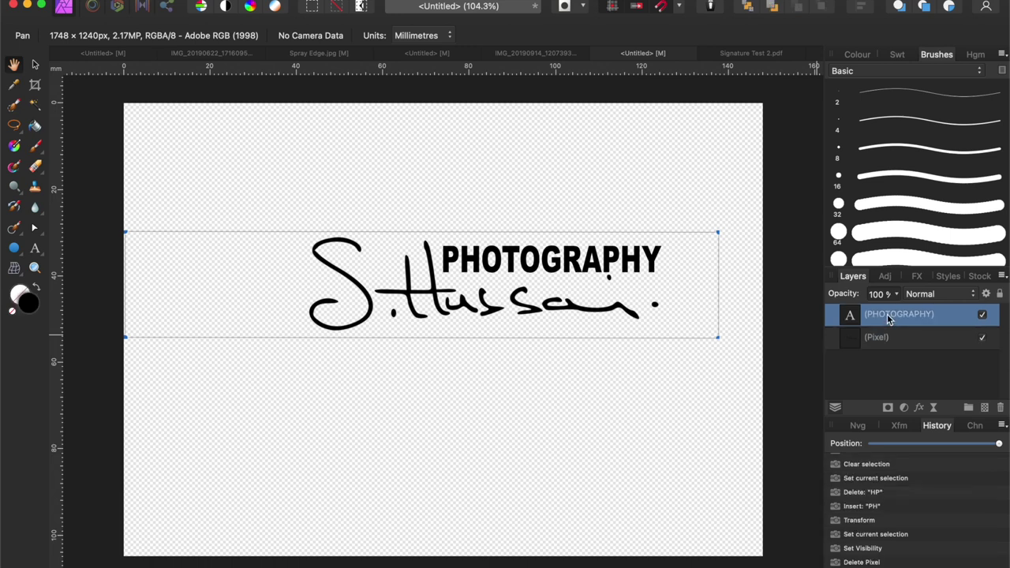
right_click(886, 314)
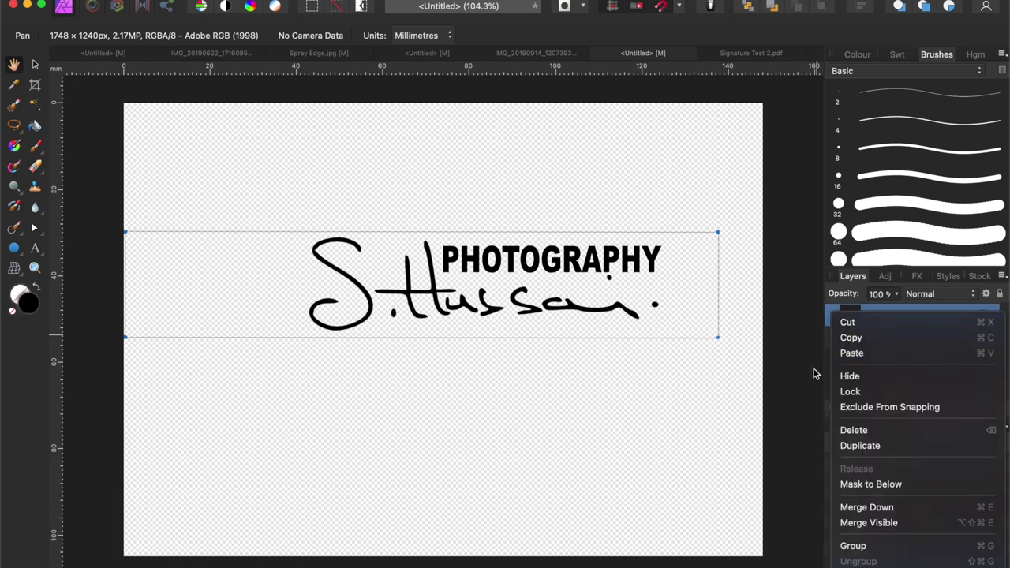
left_click(780, 376)
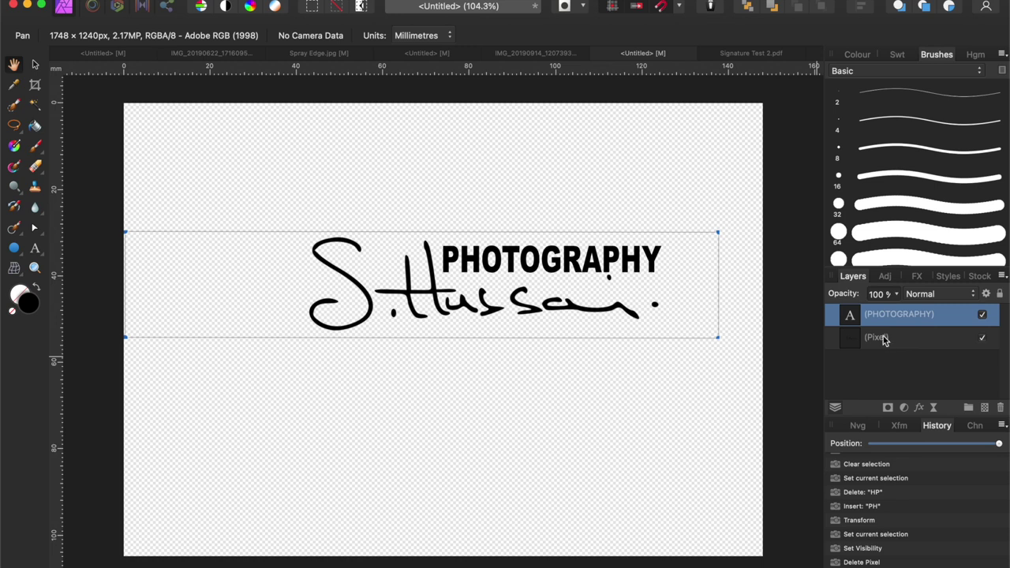
left_click(883, 337, "shift")
right_click(880, 313)
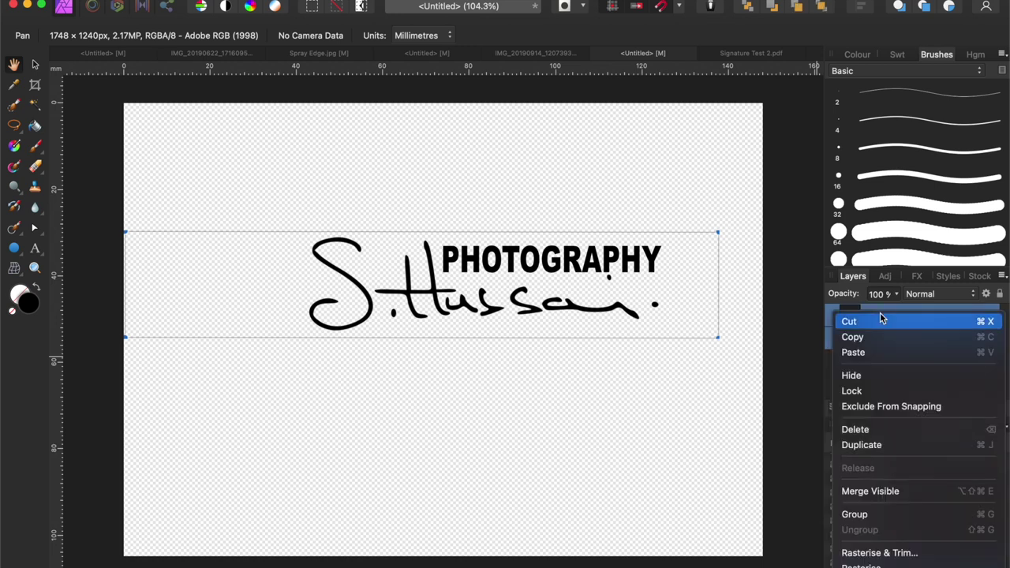
left_click(878, 513)
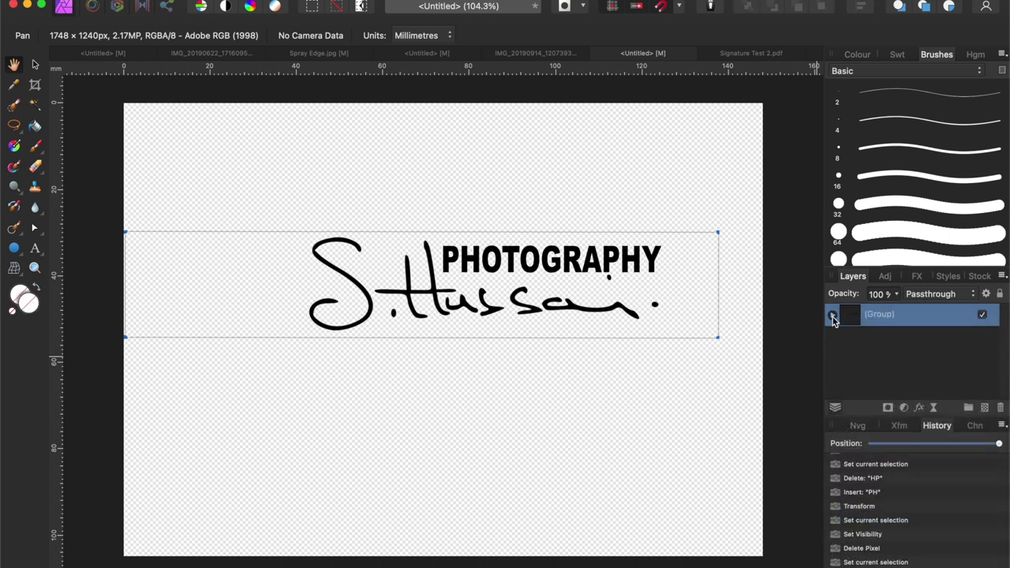
left_click(832, 316)
left_click(832, 316)
- Scale the signature group down proportionally to about 125 mm wide and deselect it
left_click(35, 65)
mouse_move(720, 230)
left_mouse_down()
mouse_move(636, 251)
mouse_move(717, 224)
mouse_move(665, 240)
left_mouse_up()
left_click(464, 452)
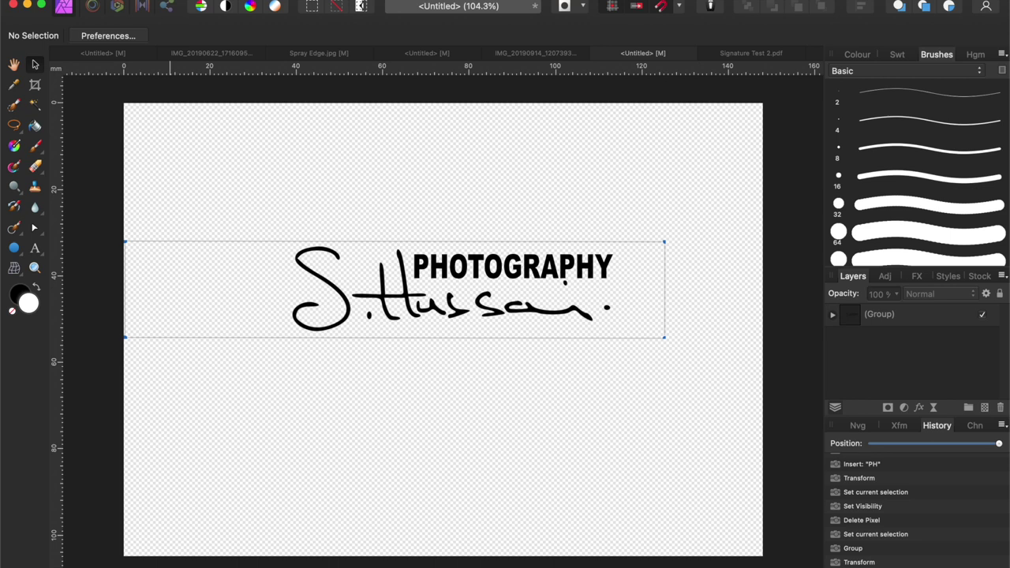
left_click(118, 4)
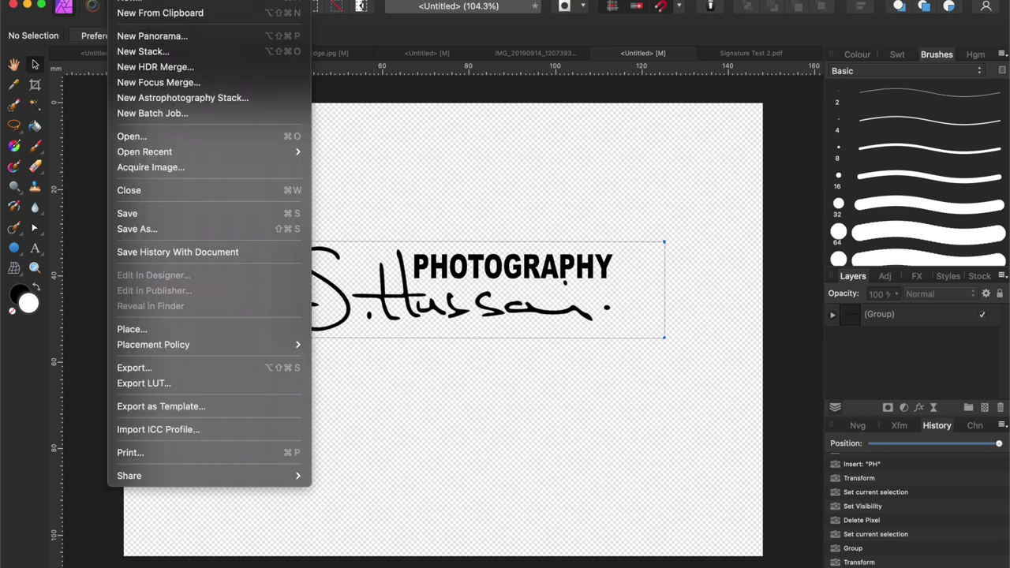
left_click(183, 368)
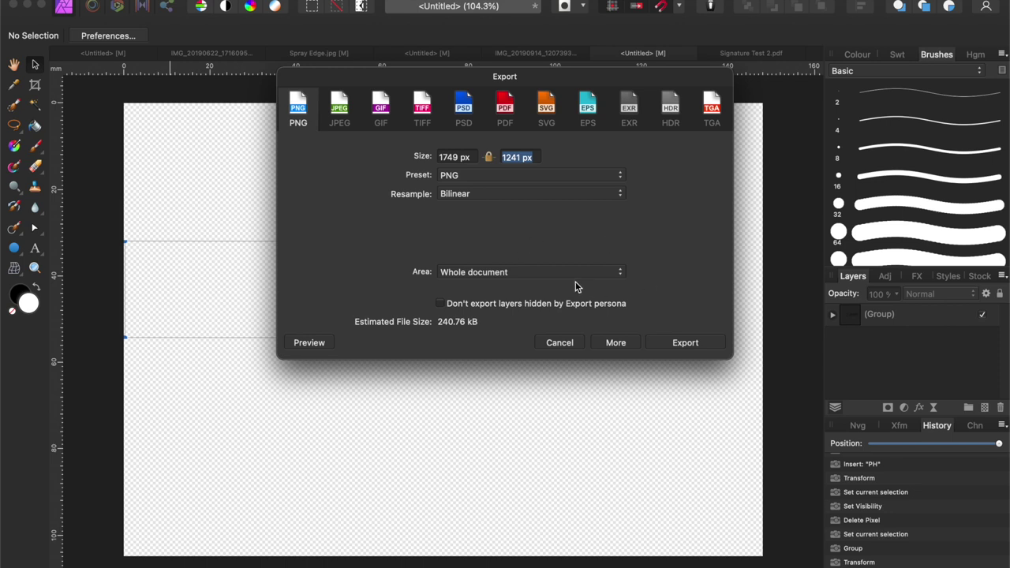
left_click(615, 273)
left_click(615, 273)
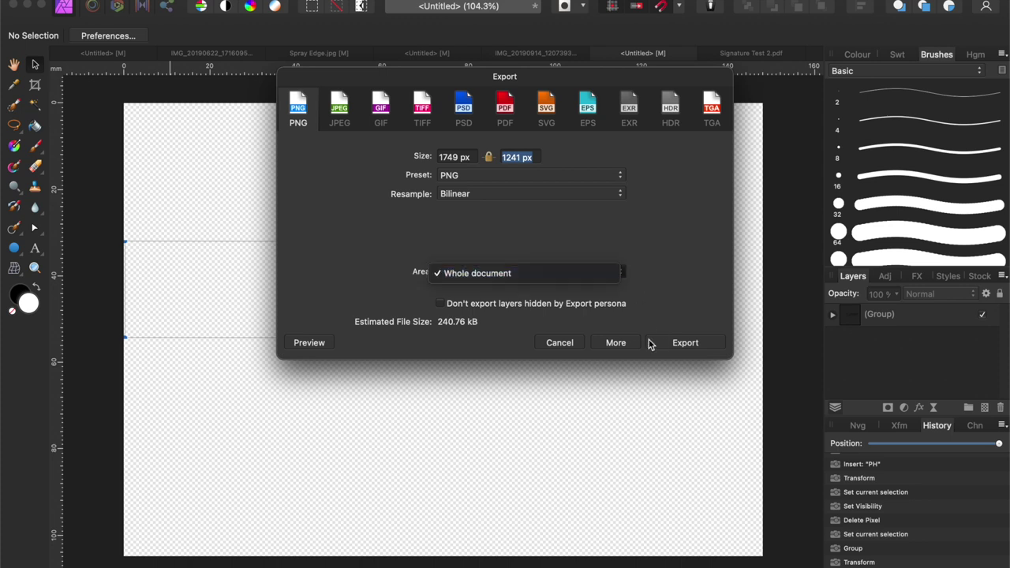
left_click(557, 344)
left_click(559, 343)
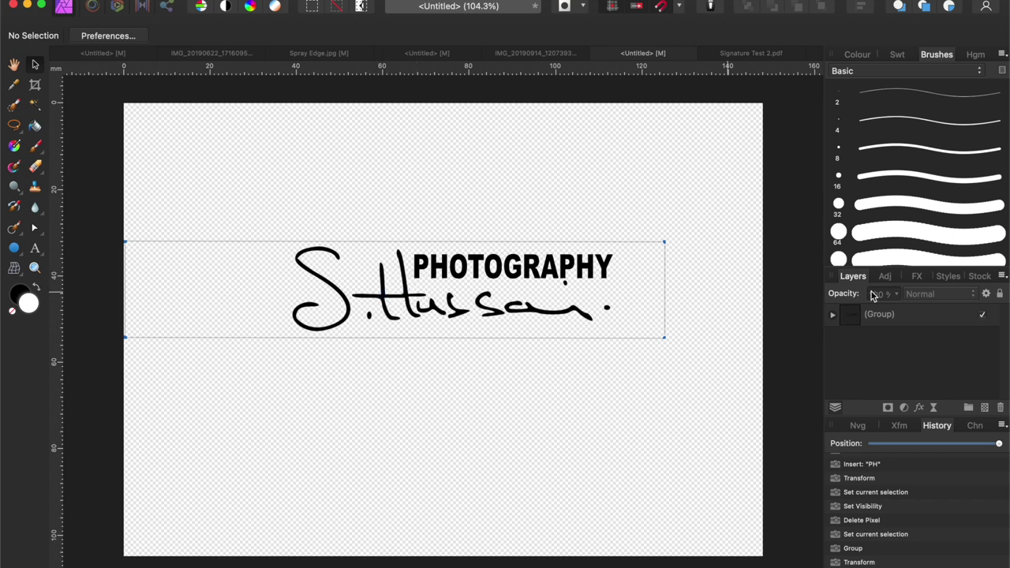
- Move the signature group right and slightly up, and prepare a PNG export with the area set to Selection Only
left_click(892, 316)
left_click_drag(396, 291, 444, 281)
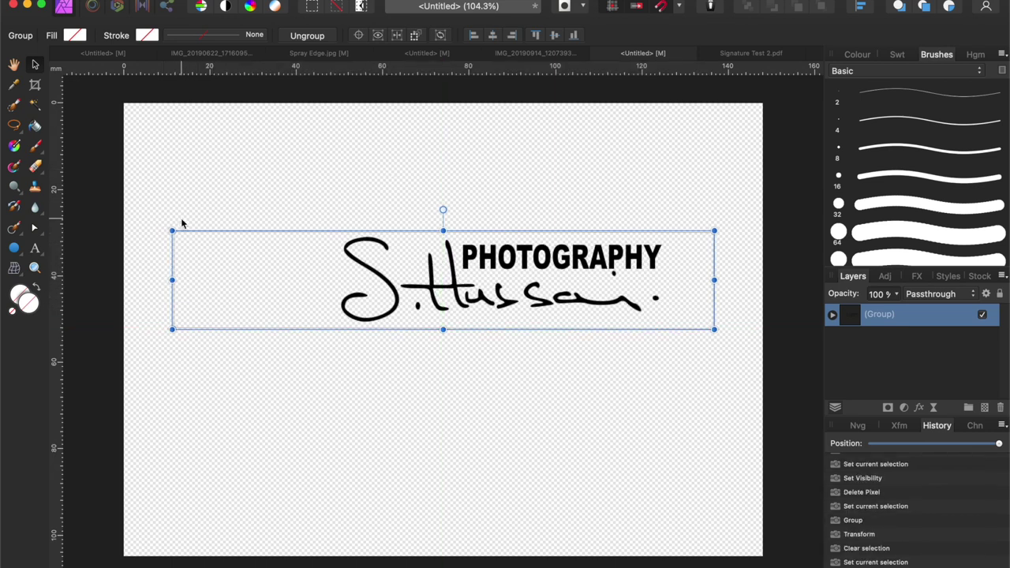
left_click(126, 1)
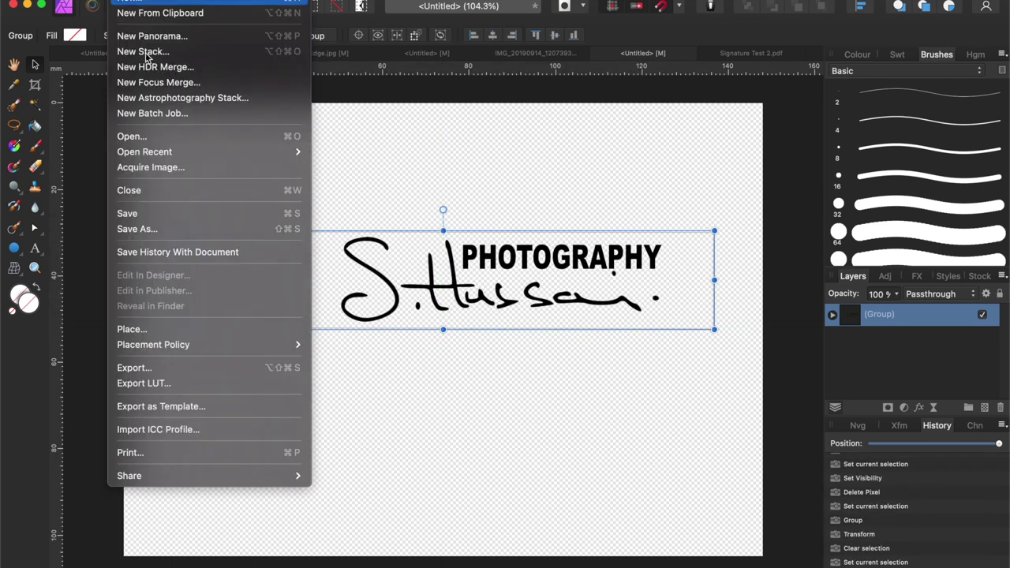
left_click(202, 367)
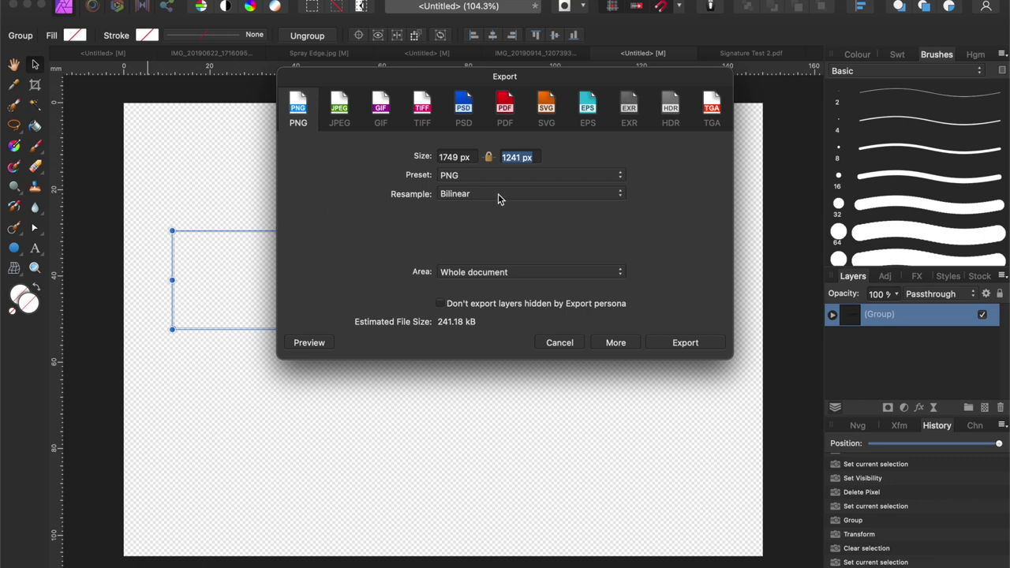
left_click(618, 273)
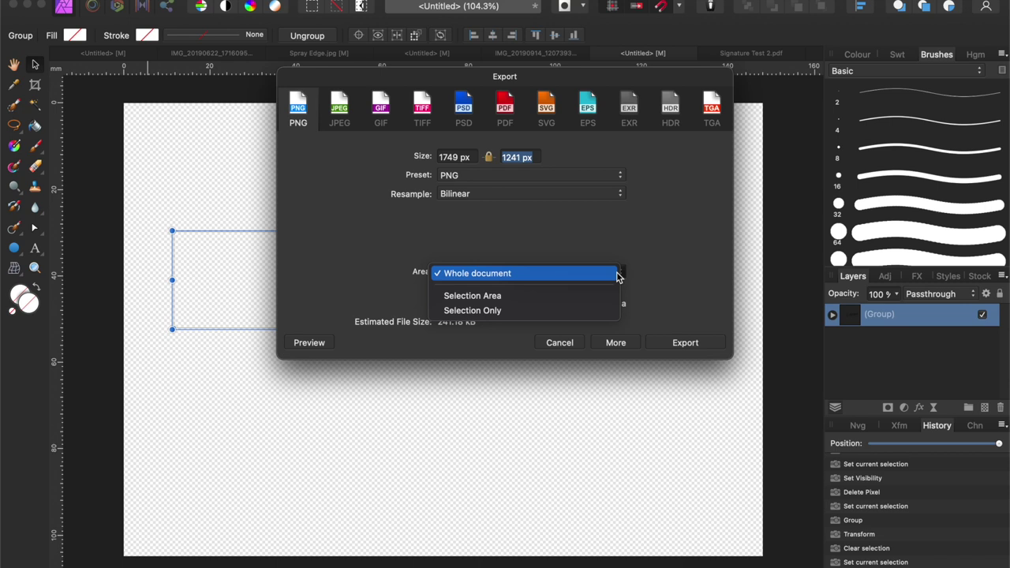
left_click(530, 311)
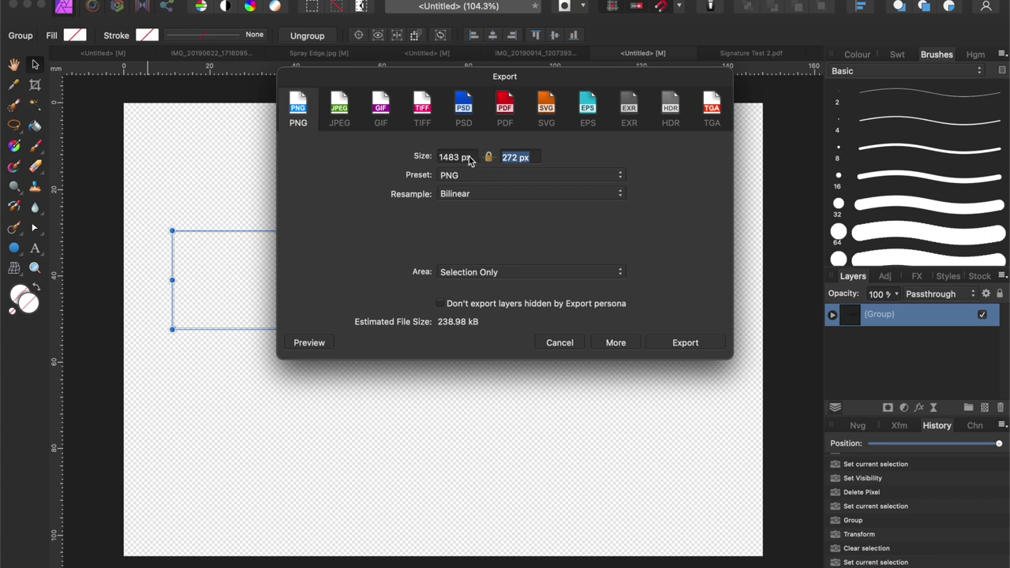
- Set the PNG export width to 600 px with the aspect ratio locked
left_click(364, 157)
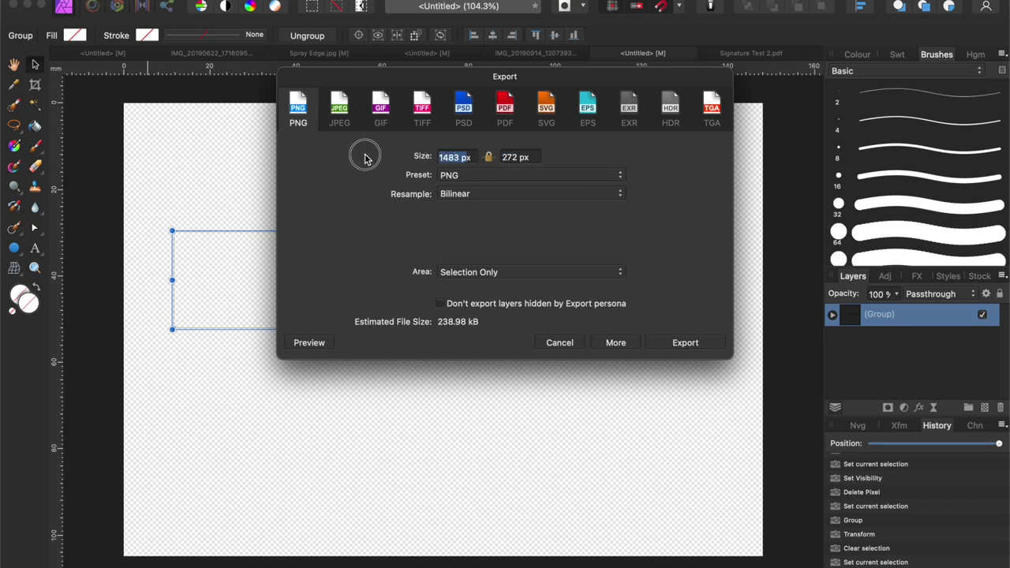
type("5")
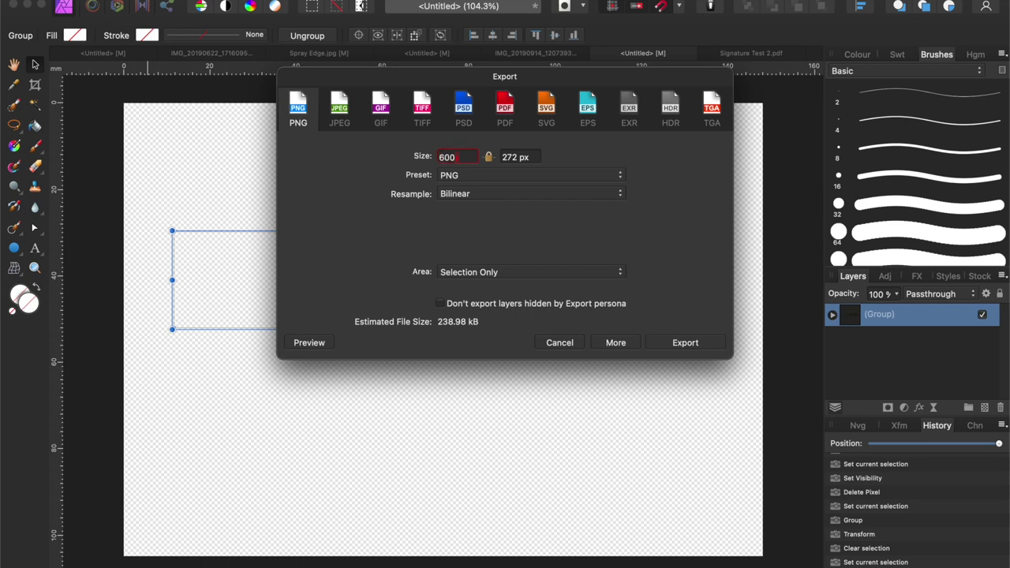
left_click(513, 154)
left_click(473, 158)
left_click(472, 157)
key("BackSpace")
key("BackSpace")
key("BackSpace")
key("BackSpace")
key("BackSpace")
key("BackSpace")
key("BackSpace")
left_click(463, 156)
type("600")
left_click(520, 157)
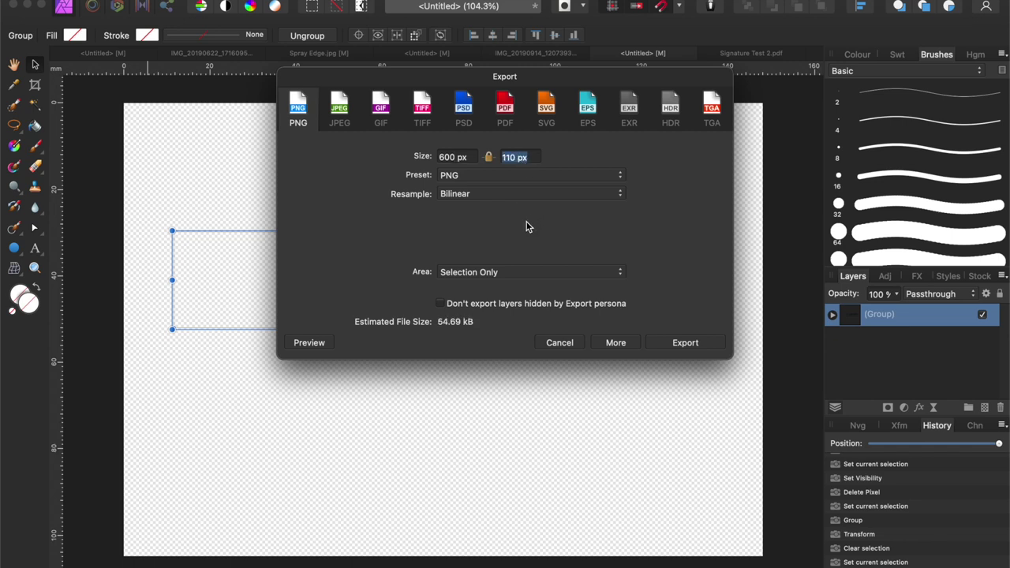
- Export the selection as a PNG named Brand Signature in the Brushes folder
left_click(683, 342)
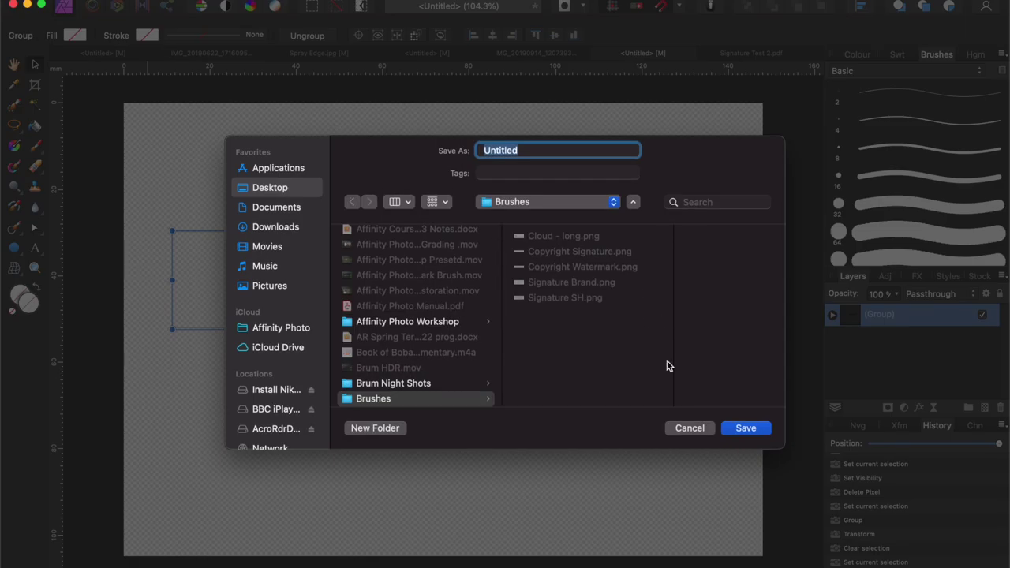
type("Signatur")
key("BackSpace")
key("BackSpace")
key("BackSpace")
key("BackSpace")
key("BackSpace")
key("BackSpace")
key("BackSpace")
key("BackSpace")
type("Brand Signature")
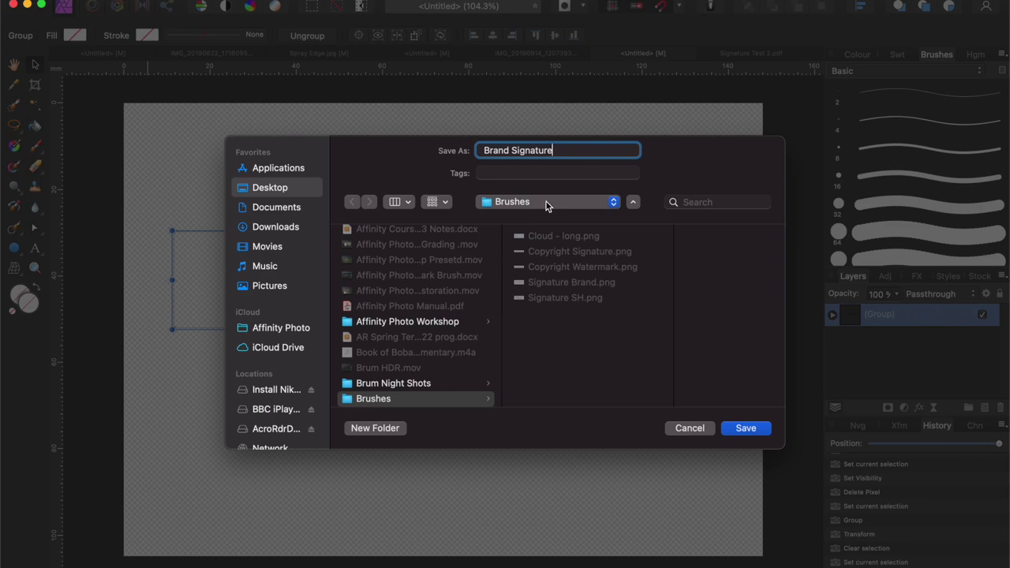
left_click(745, 430)
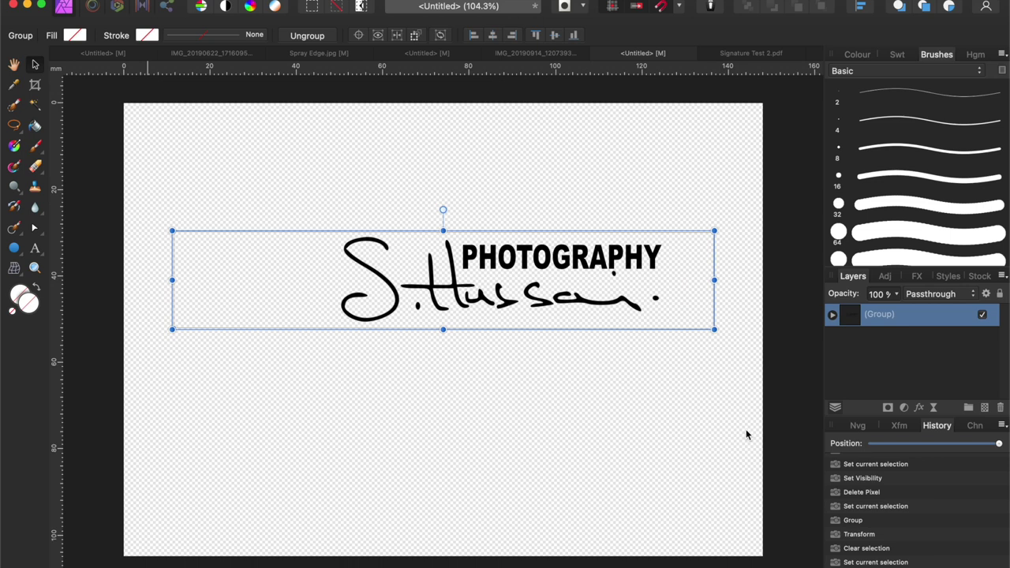
- Switch to the landscape photo and create a new image brush from Brand Signature.png
left_click(746, 55)
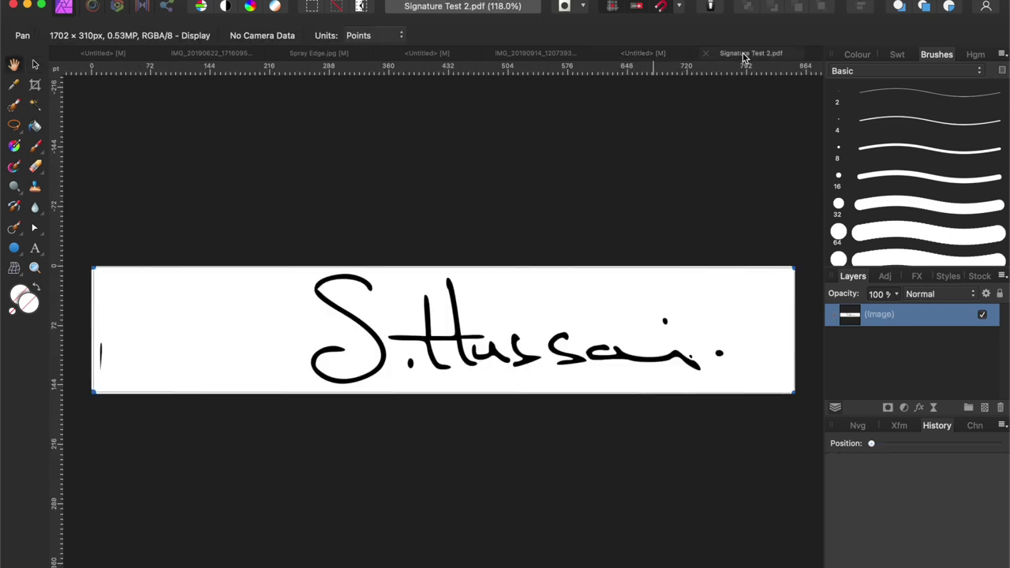
left_click(542, 53)
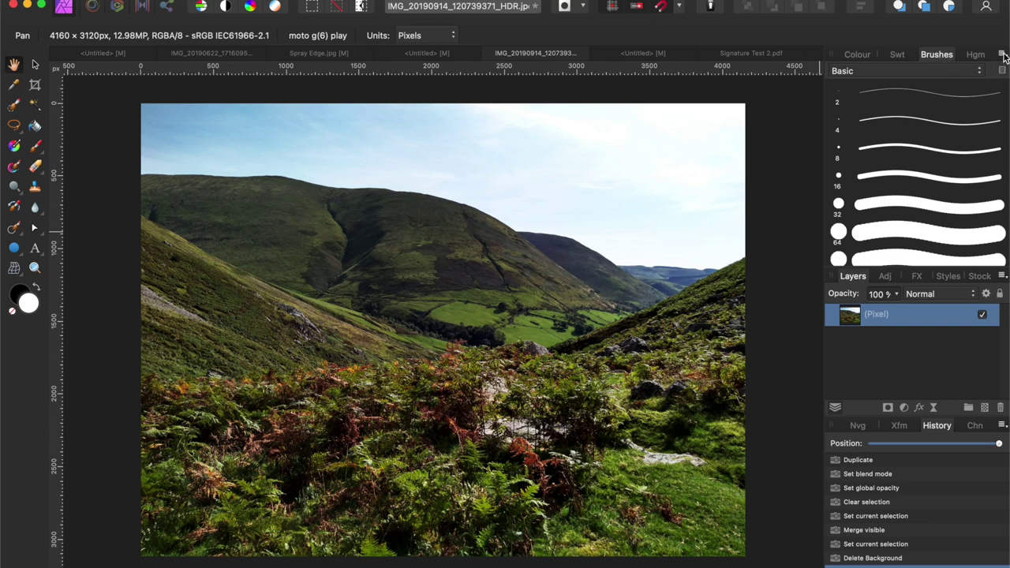
left_click(1002, 54)
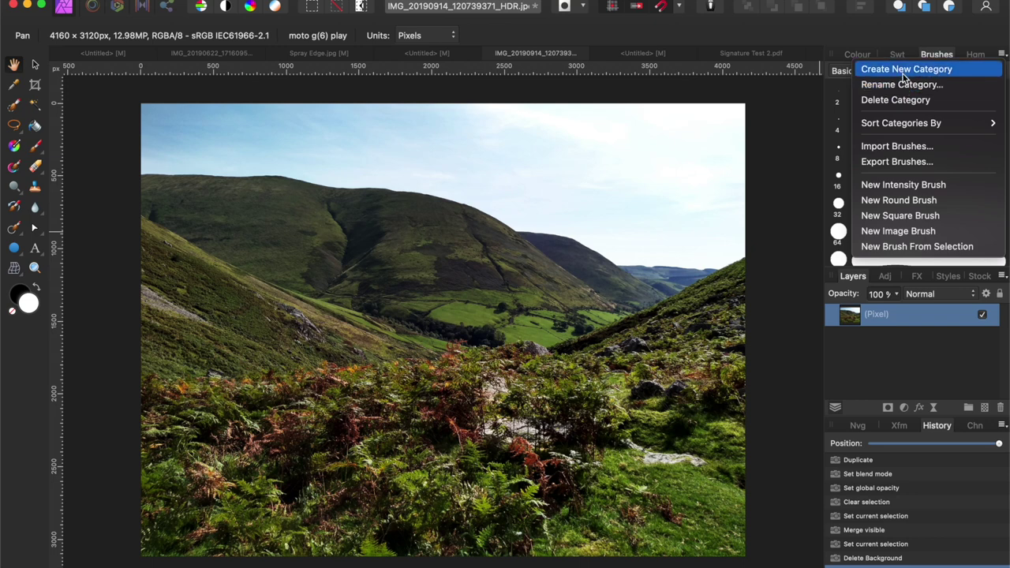
left_click(904, 236)
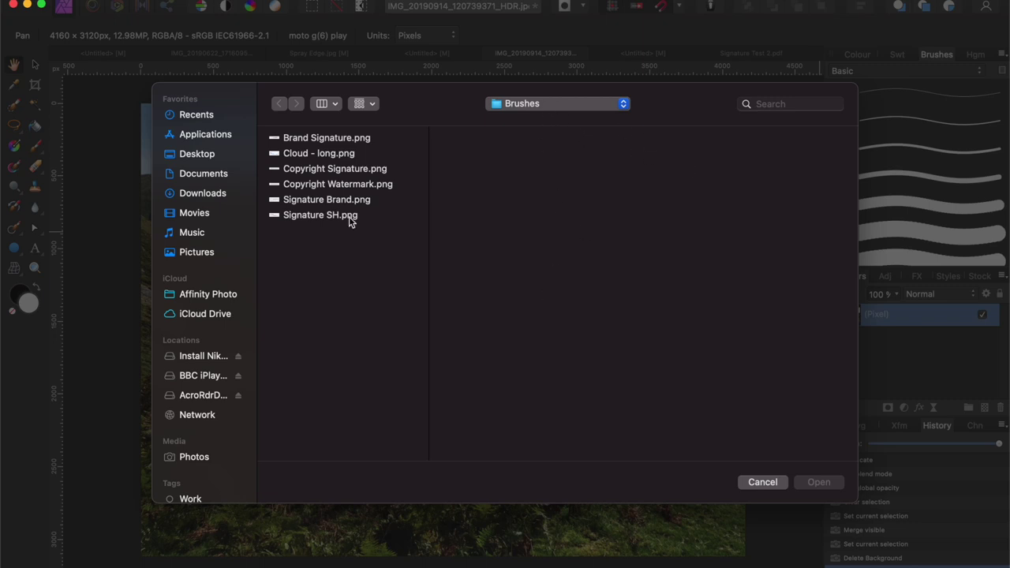
left_click(314, 142)
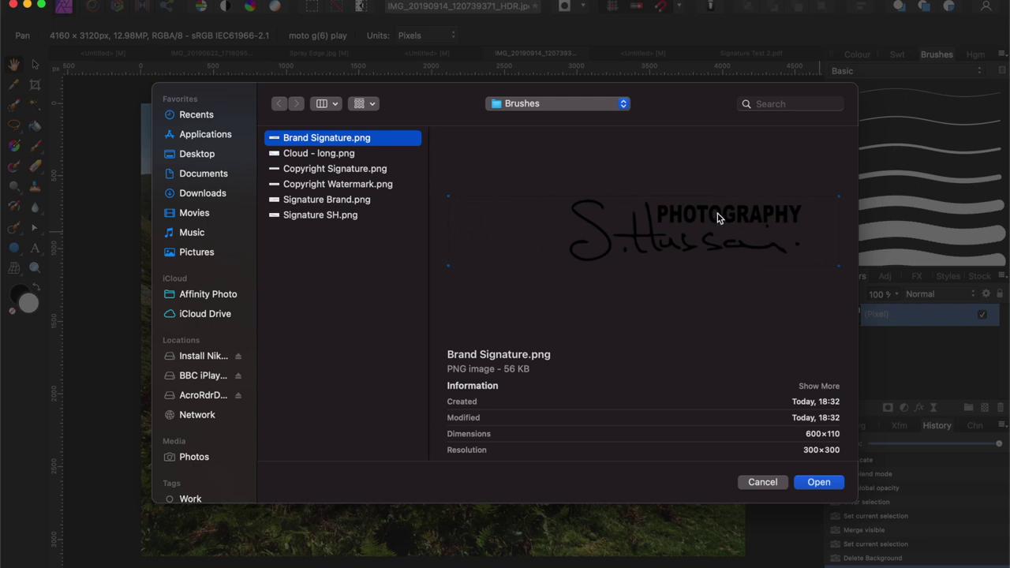
left_click(818, 482)
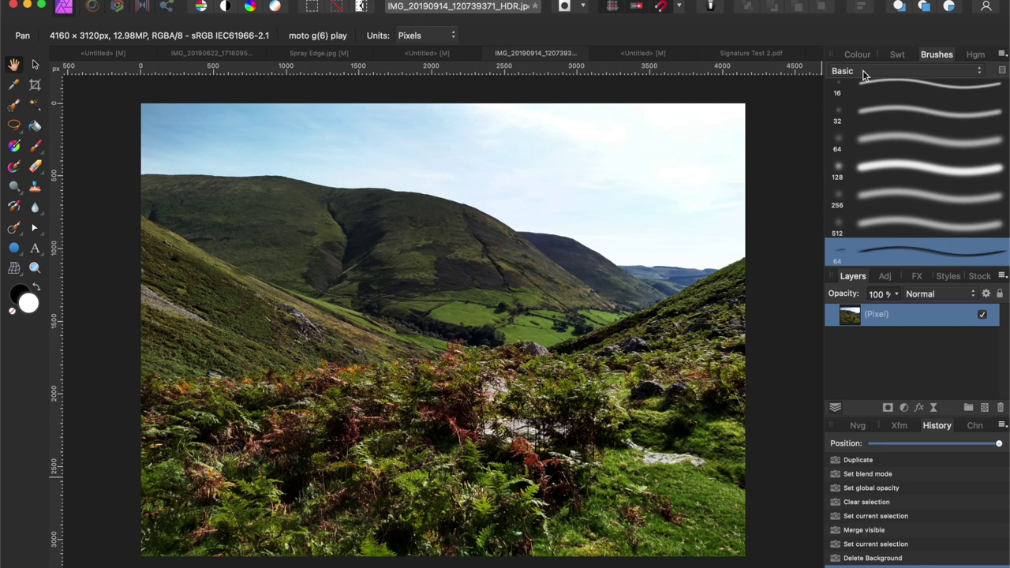
- Move the new signature brush to the Custom Signature Brushes category and show that category
right_click(900, 250)
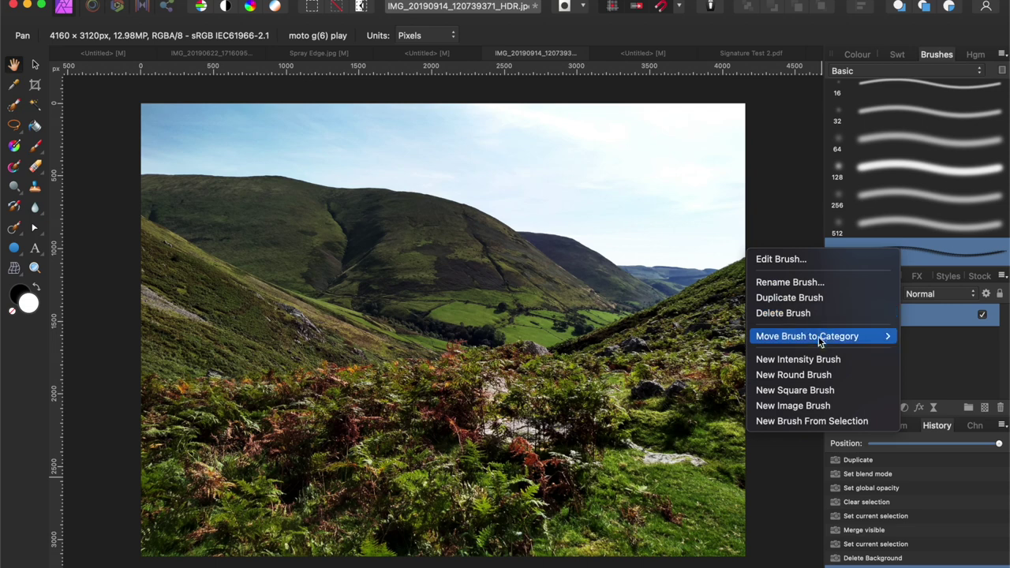
mouse_move(814, 340)
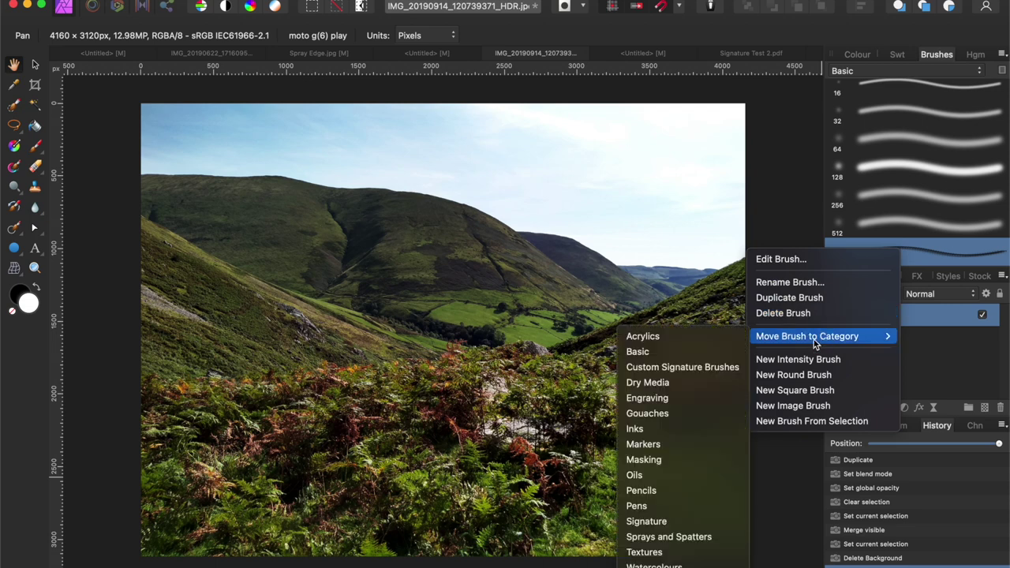
left_click(663, 368)
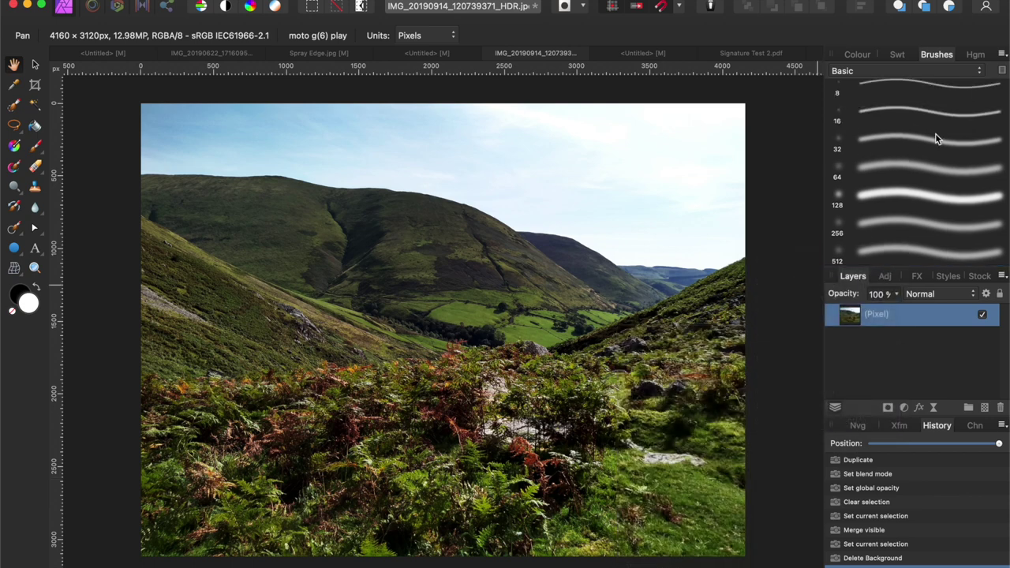
left_click(969, 73)
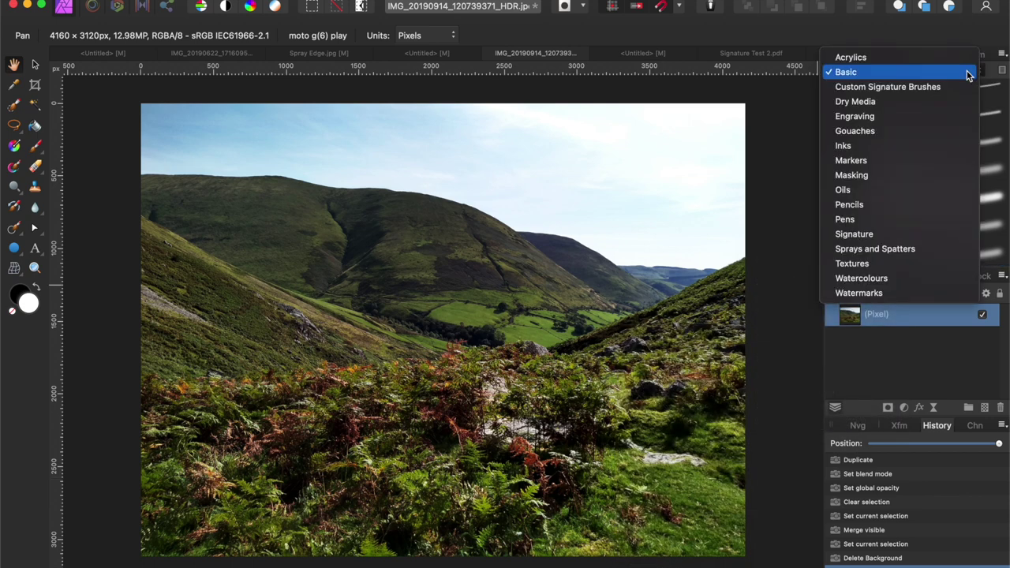
left_click(915, 89)
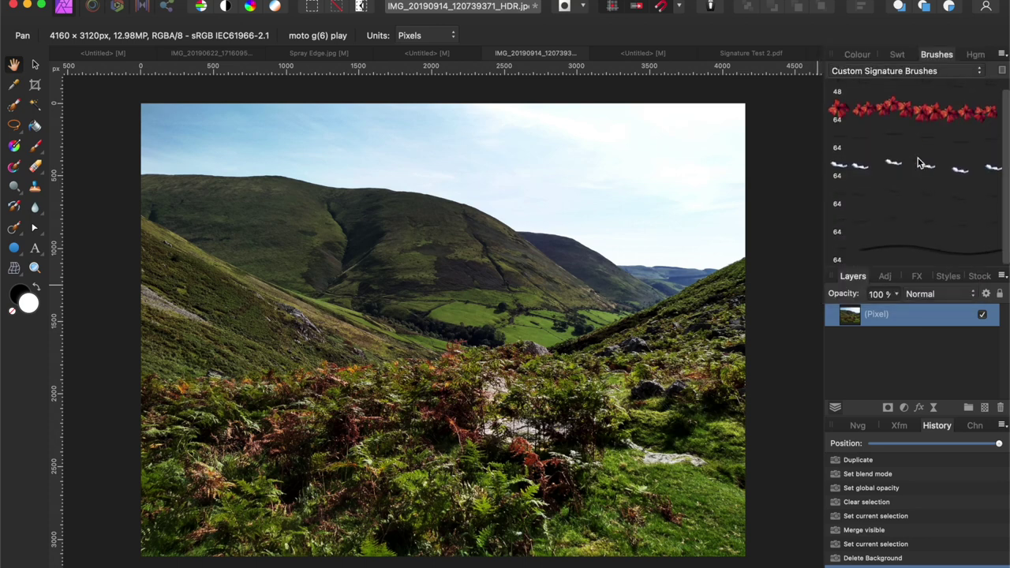
- Set the Brand Signature brush's spacing to 200%
double_click(886, 255)
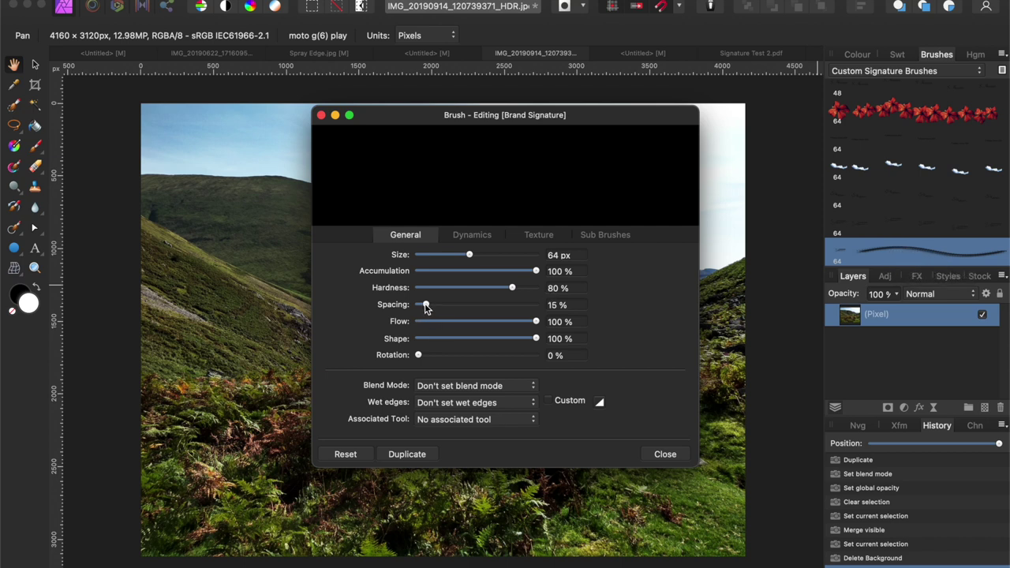
mouse_move(426, 306)
left_mouse_down()
mouse_move(562, 299)
mouse_move(377, 305)
left_mouse_up()
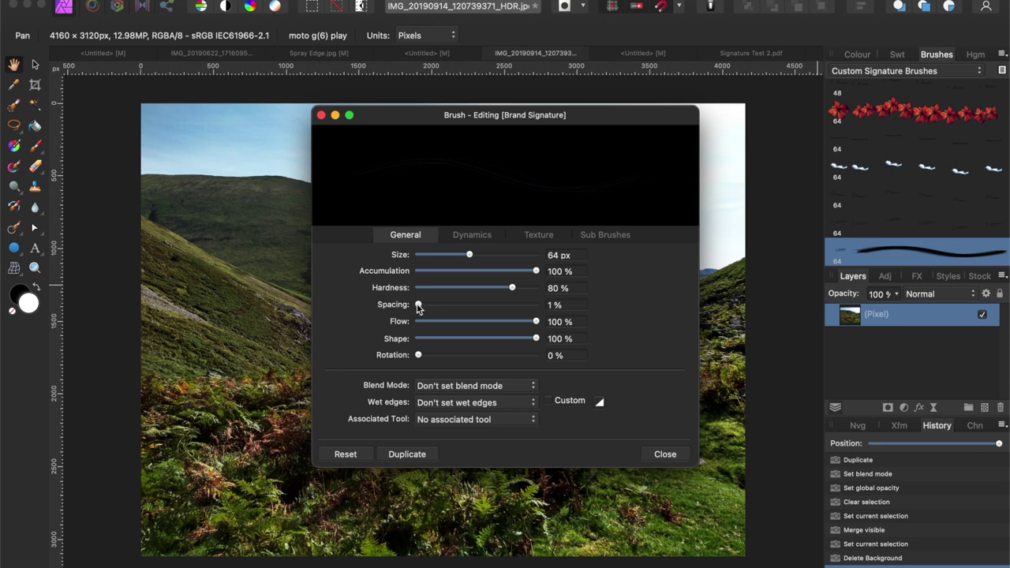
left_click_drag(418, 308, 669, 314)
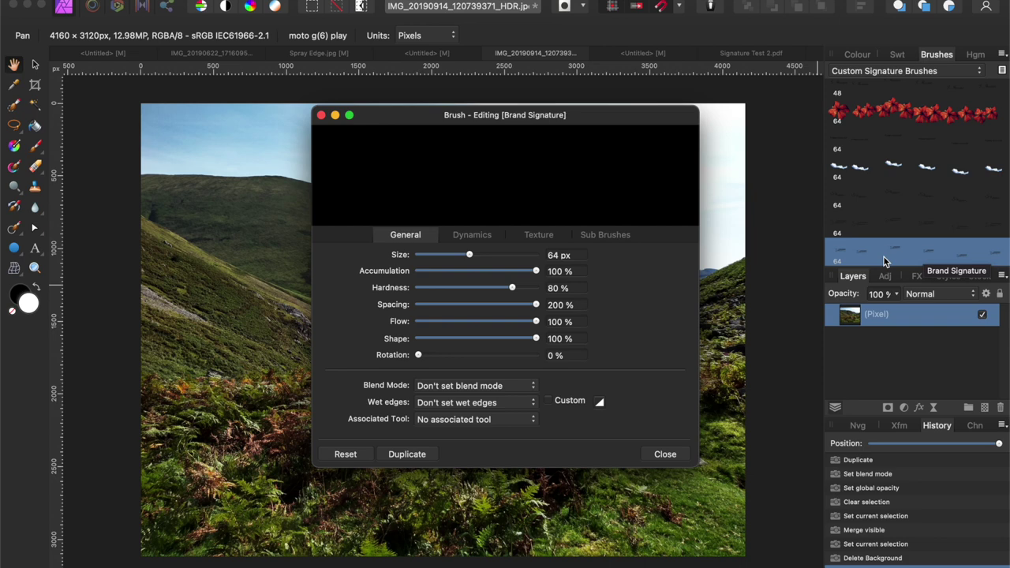
left_click(664, 455)
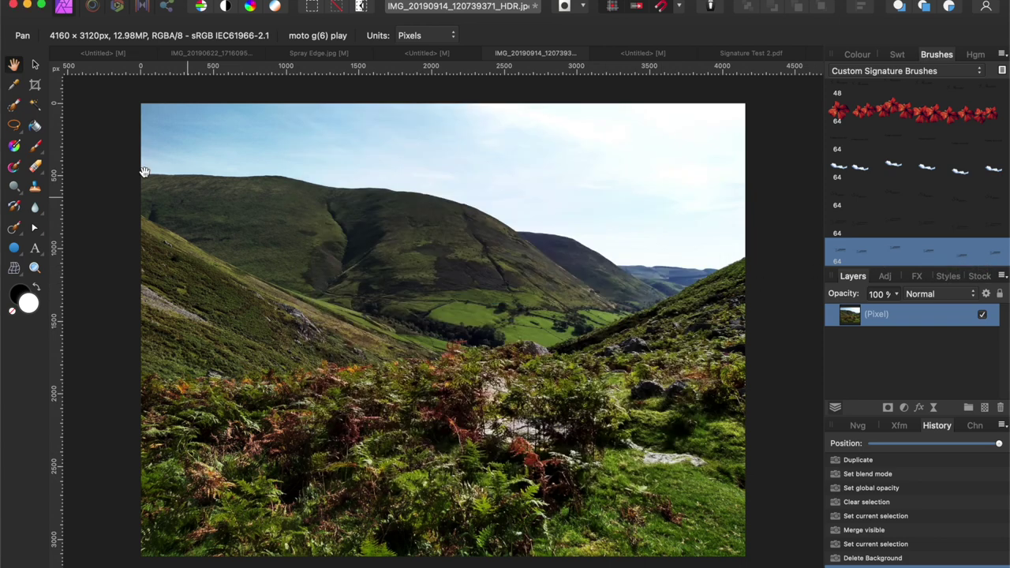
- Paint one signature stamp on a new pixel layer in the photo's upper-left sky, with the brush width at 910.8 px
left_click(35, 150)
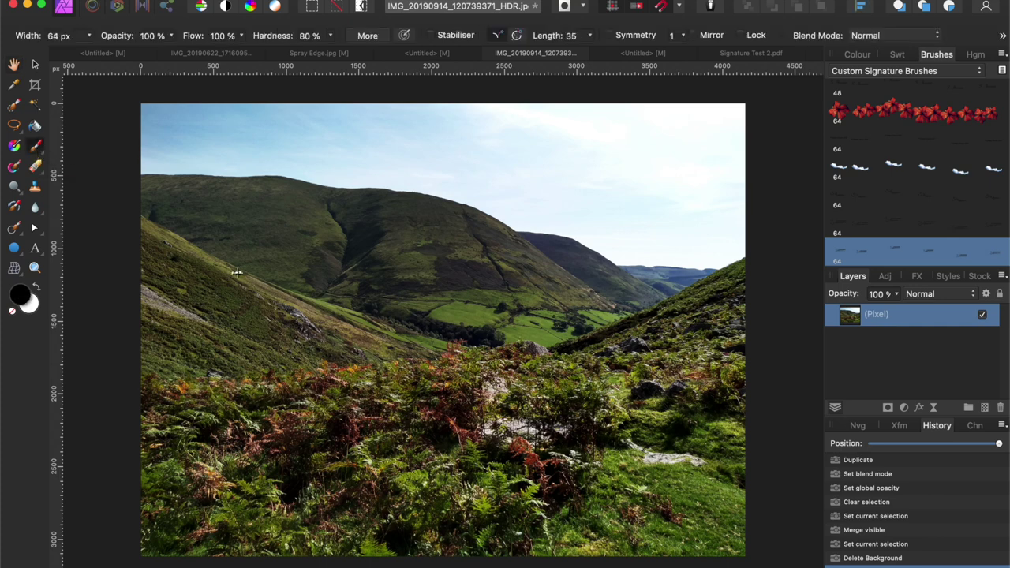
key("bracketright")
key("bracketright")
key("bracketright")
key("bracketright")
key("bracketright")
key("bracketright")
key("bracketright")
key("bracketright")
key("bracketright")
key("bracketright")
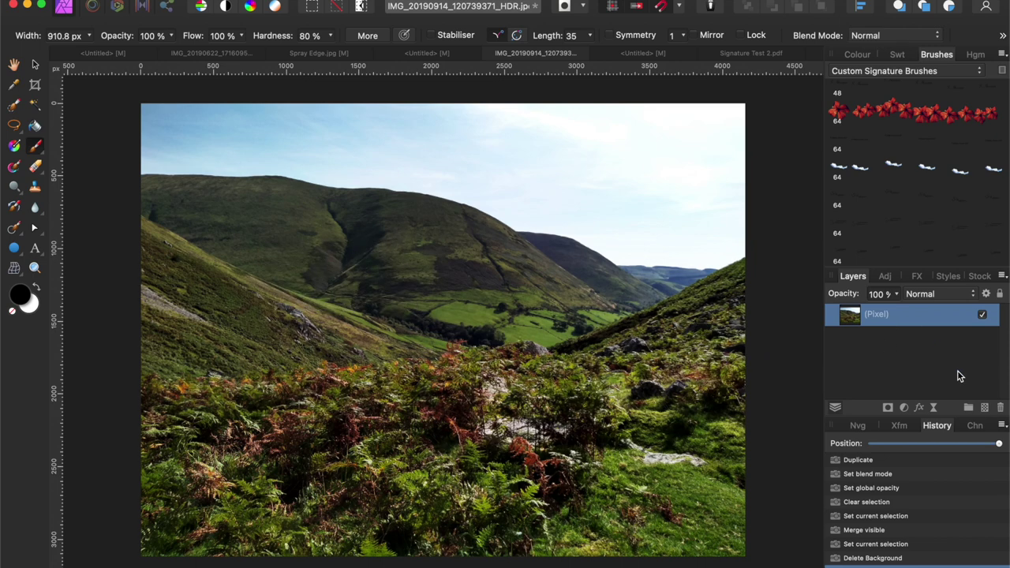
left_click(985, 409)
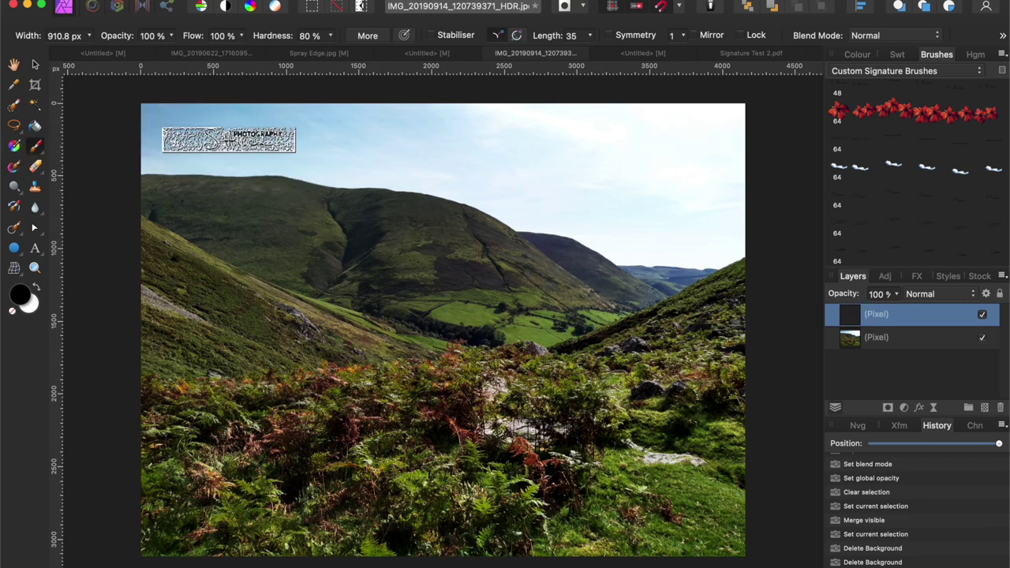
left_click(226, 132)
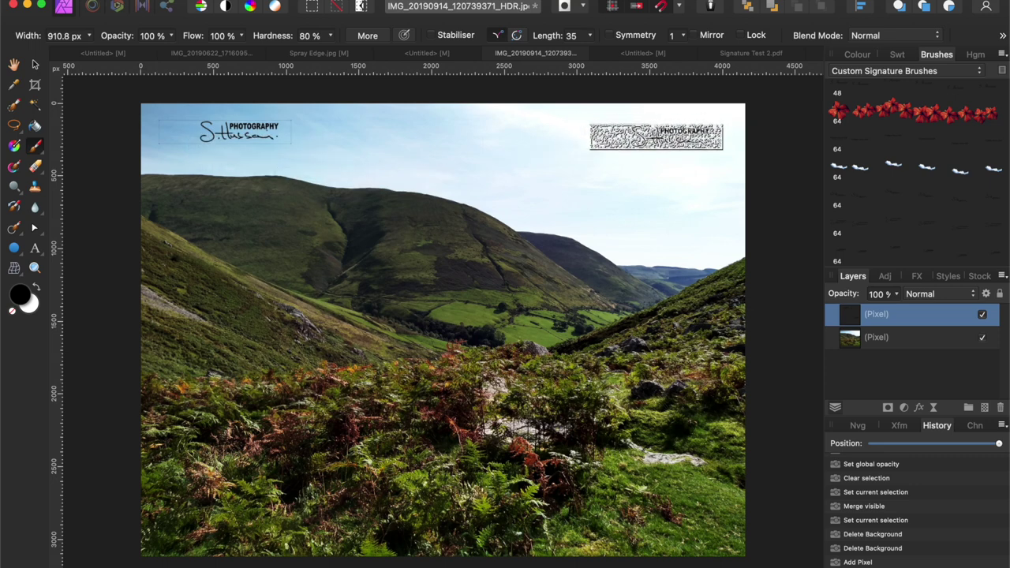
- Try a second signature stamp in the upper-right sky and revert to the first stamp in the history
left_click(656, 136)
left_click(225, 134)
left_click(35, 66)
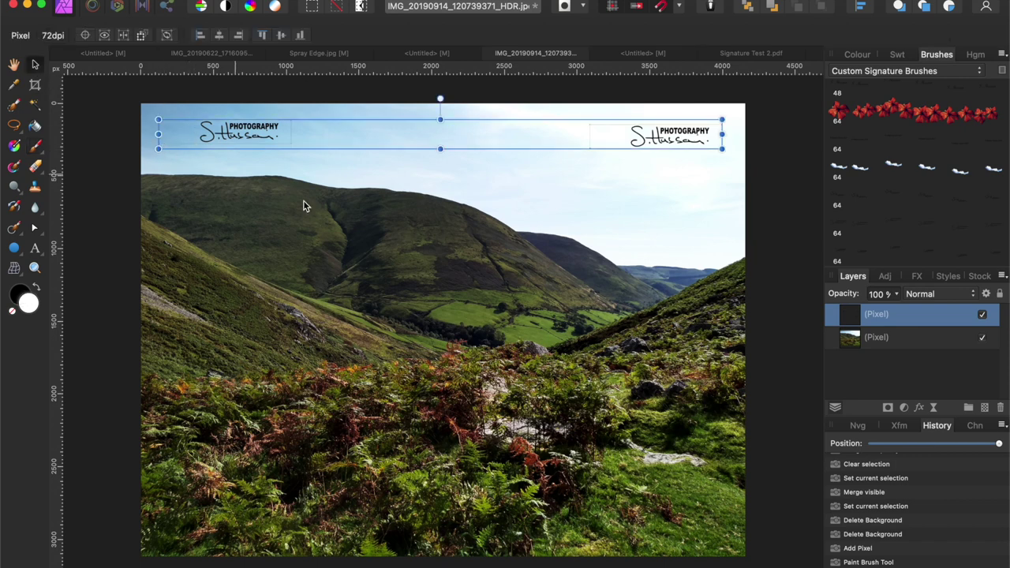
left_click(867, 562)
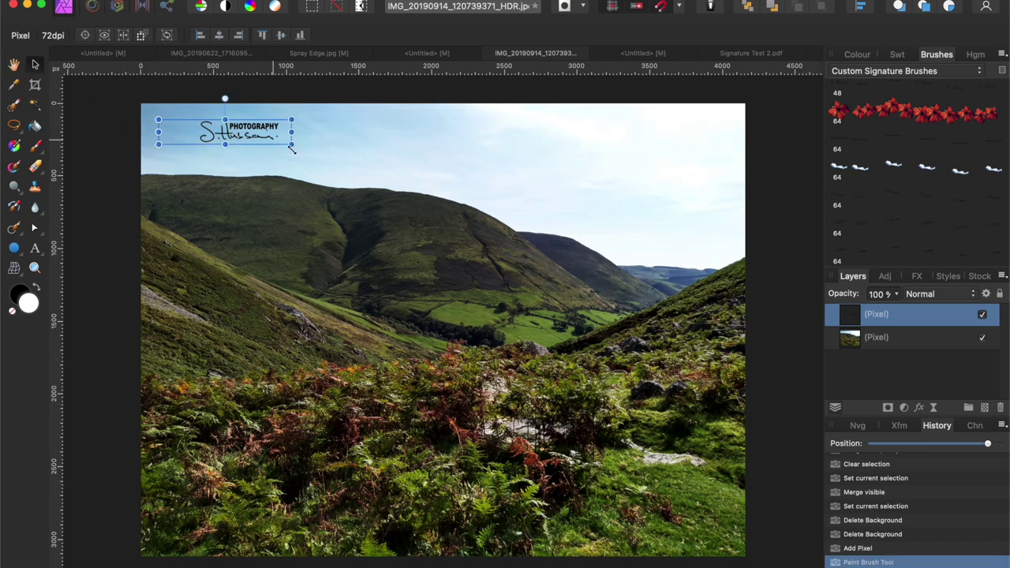
- Scale the signature up proportionally to about 1300 px wide and reposition it in the upper-left sky
mouse_move(292, 144)
left_mouse_down()
mouse_move(382, 192)
mouse_move(342, 174)
left_mouse_up()
mouse_move(272, 144)
left_mouse_down()
mouse_move(295, 144)
mouse_move(268, 142)
mouse_move(272, 296)
mouse_move(271, 147)
left_mouse_up()
left_click(427, 164)
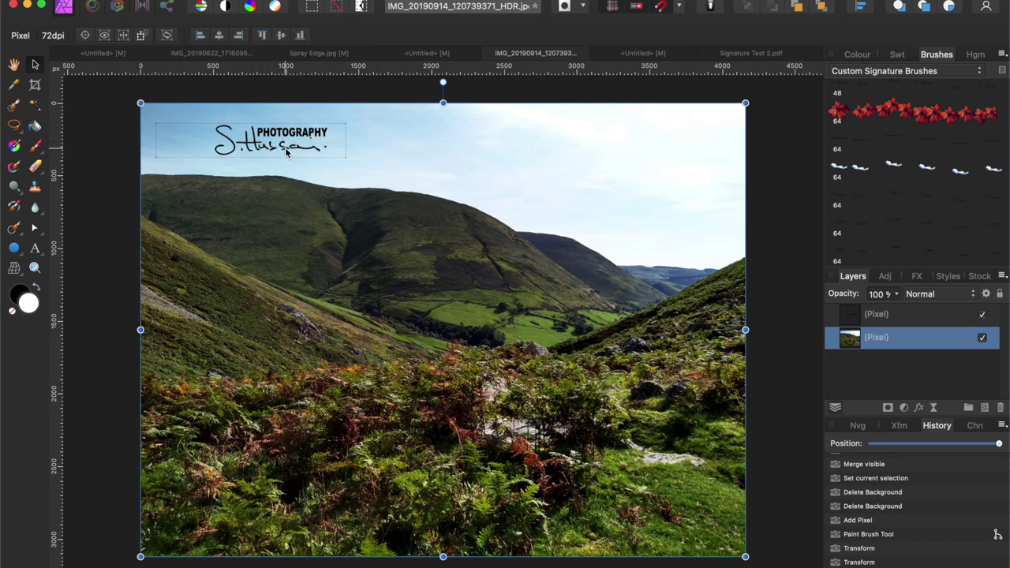
- Try adjusting the signature layer's opacity, return it to 100% and deselect the layer
left_click(901, 314)
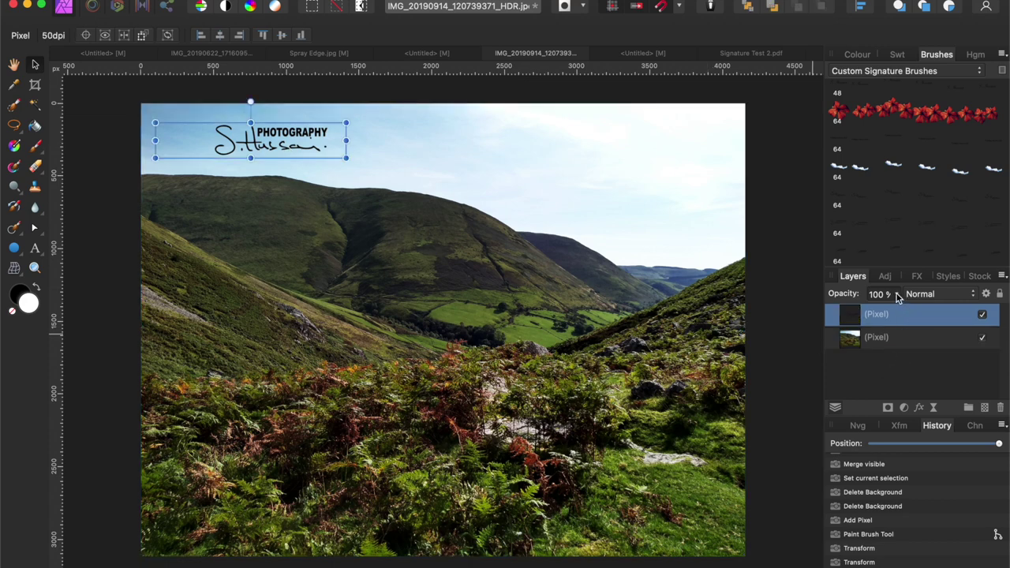
left_click(897, 295)
mouse_move(897, 313)
left_mouse_down()
mouse_move(819, 313)
mouse_move(913, 317)
left_mouse_up()
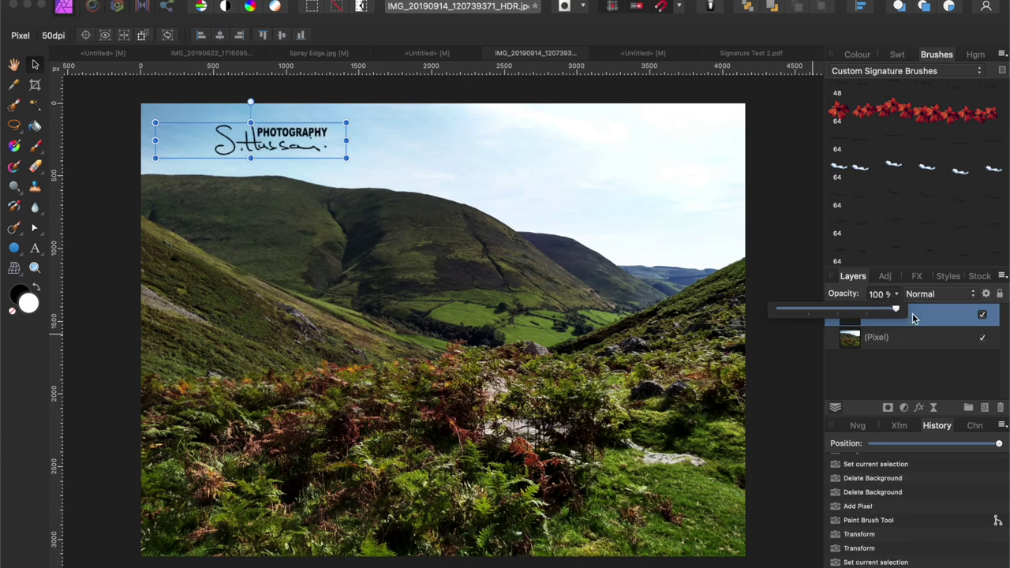
left_click(930, 361)
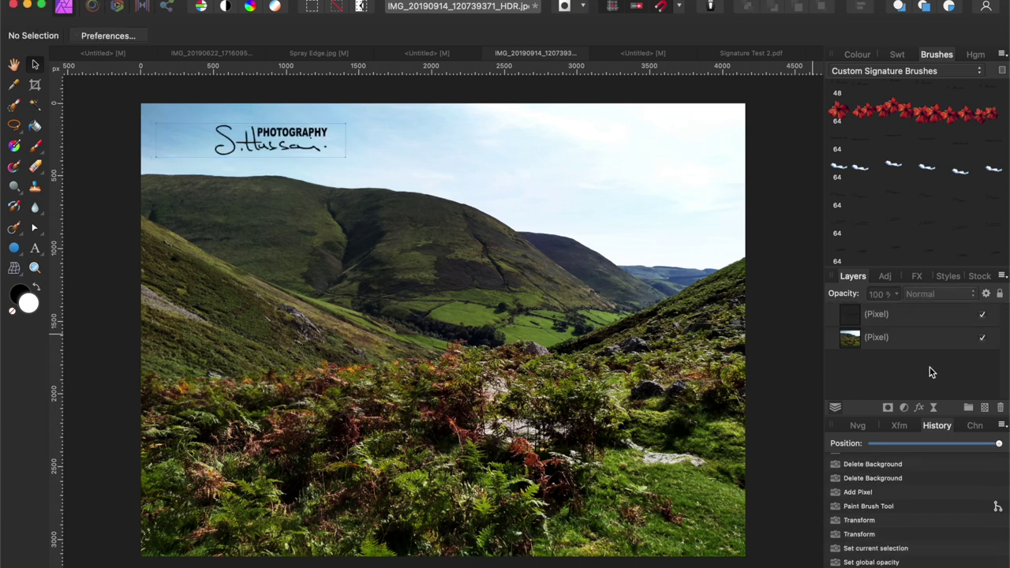
- Preview blend modes such as Screen and Overlay on the signature layer, keeping Normal
left_click(946, 309)
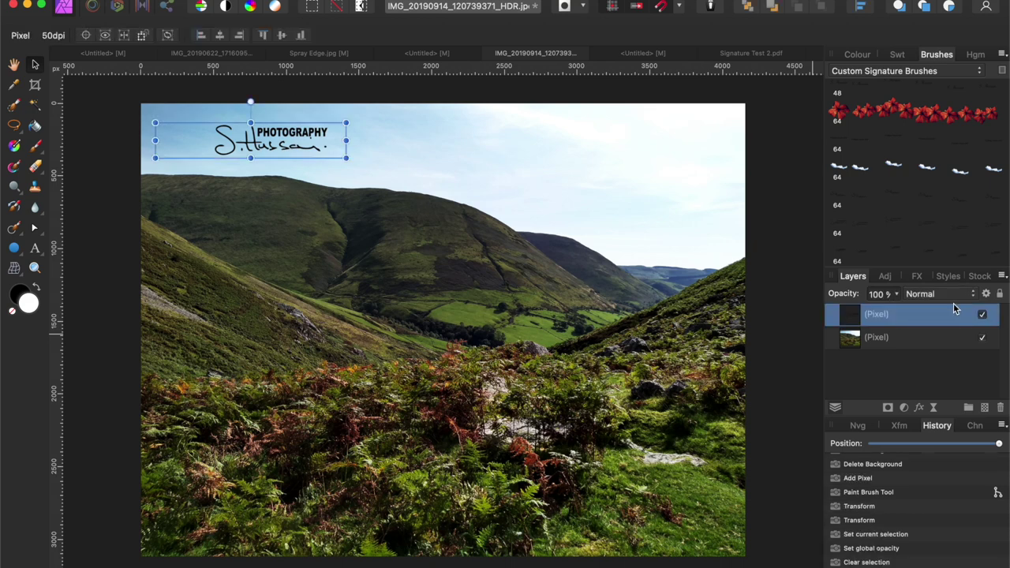
left_click(971, 295)
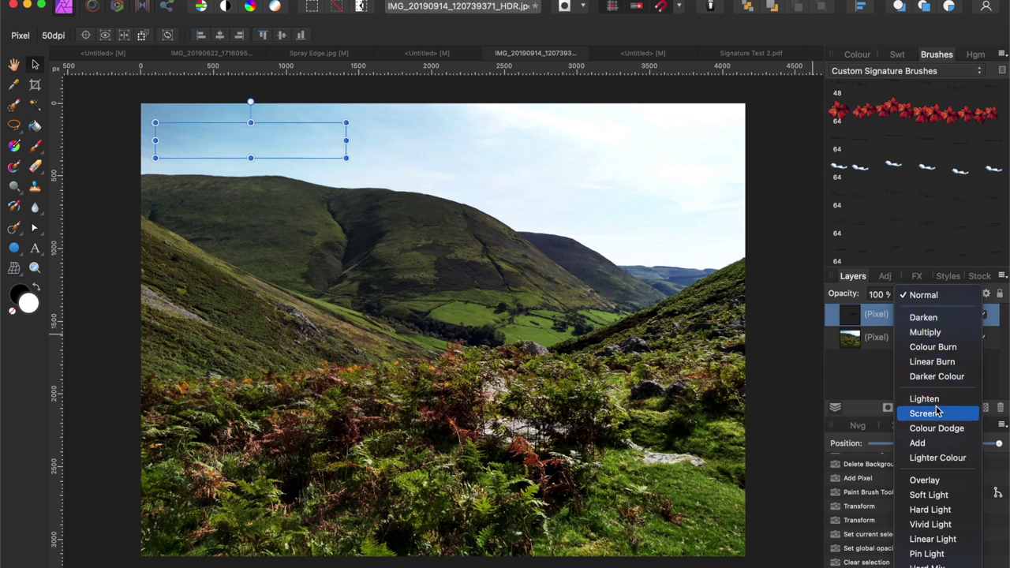
scroll(934, 412, "down", 3)
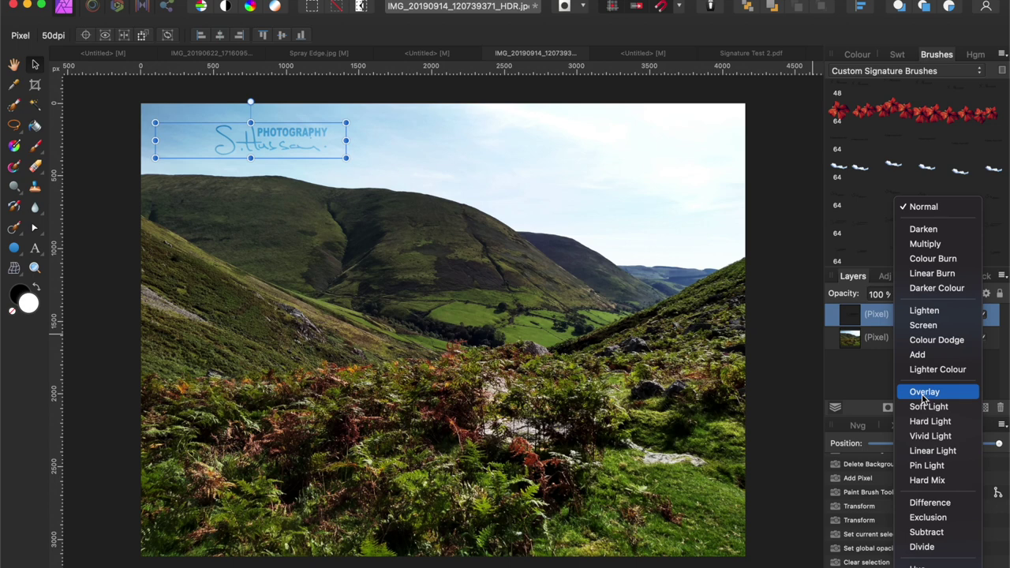
left_click(858, 374)
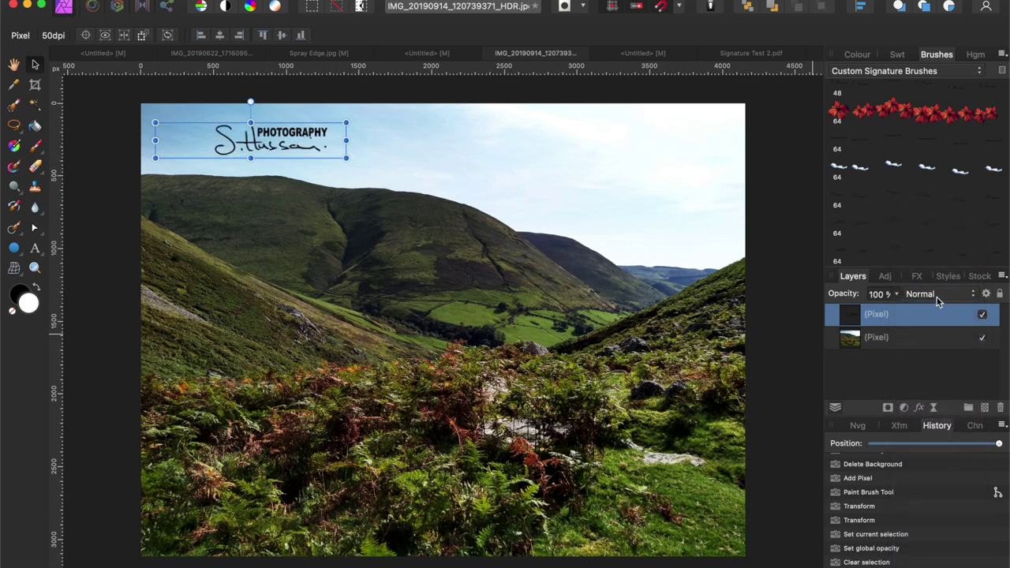
- Stamp the signature at 1832 px brush width on a new pixel layer in the upper-right sky and scale it down to about 1490 px wide
left_click(36, 147)
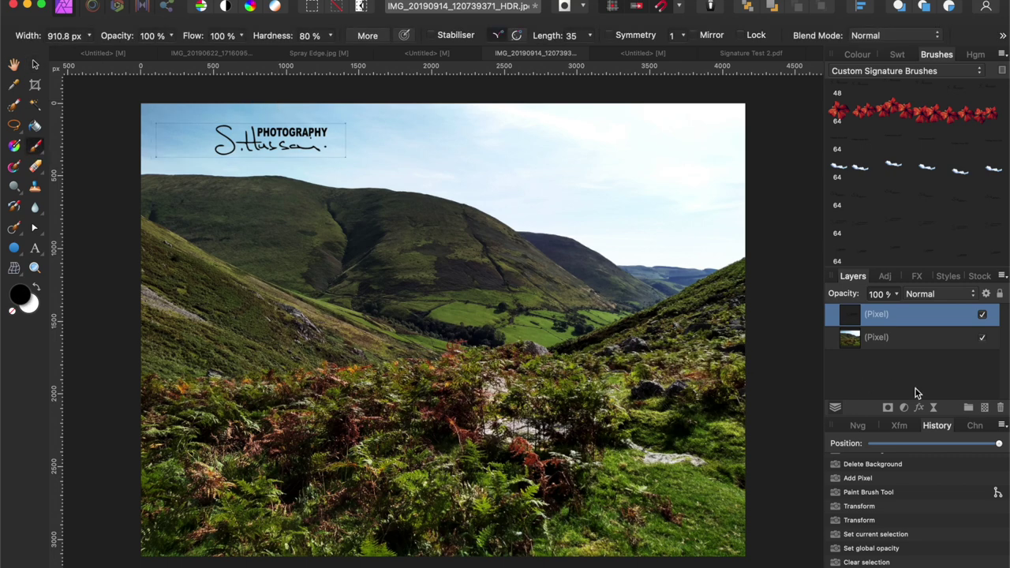
left_click(983, 408)
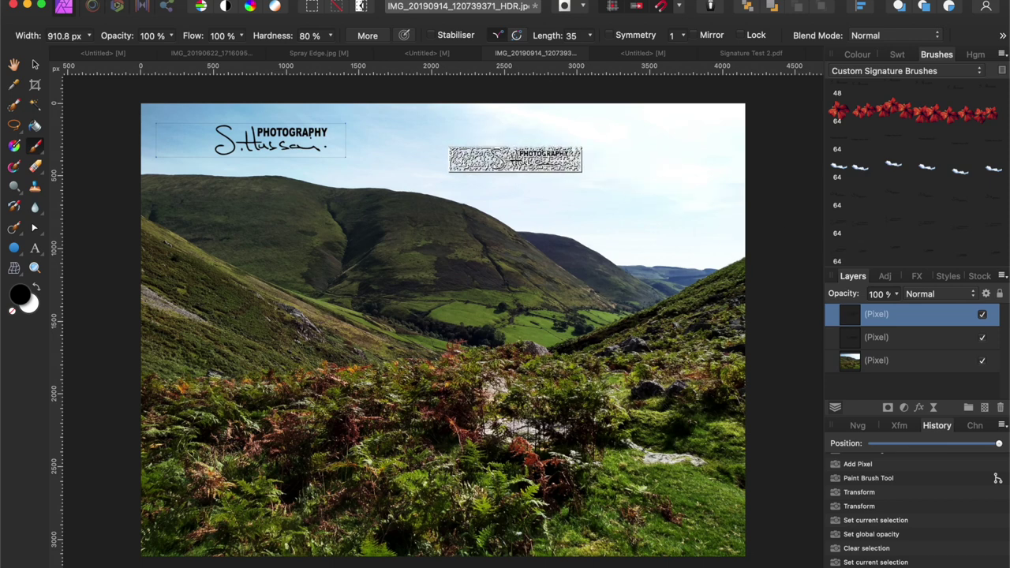
key("bracketright")
key("bracketright")
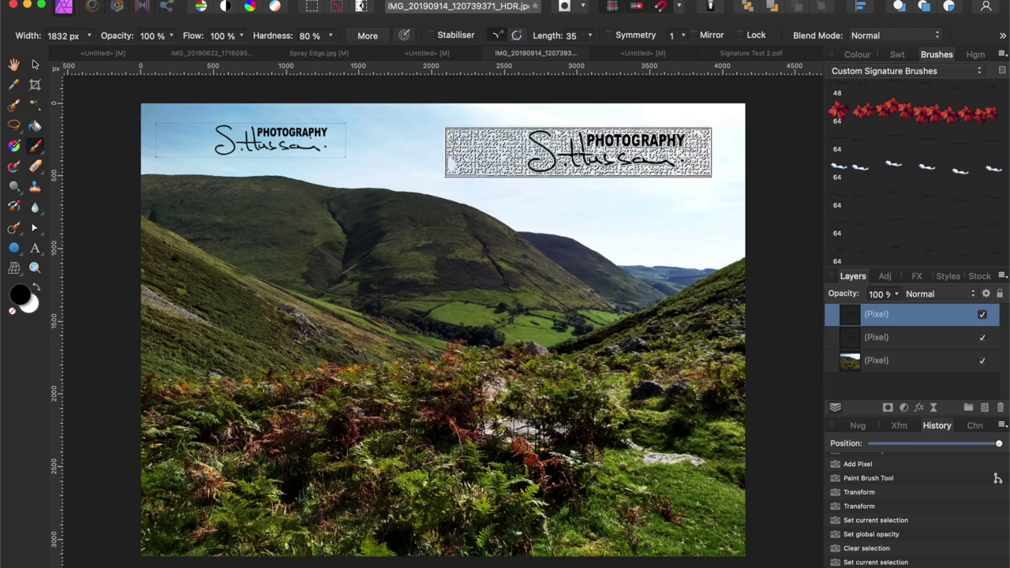
left_click(581, 156)
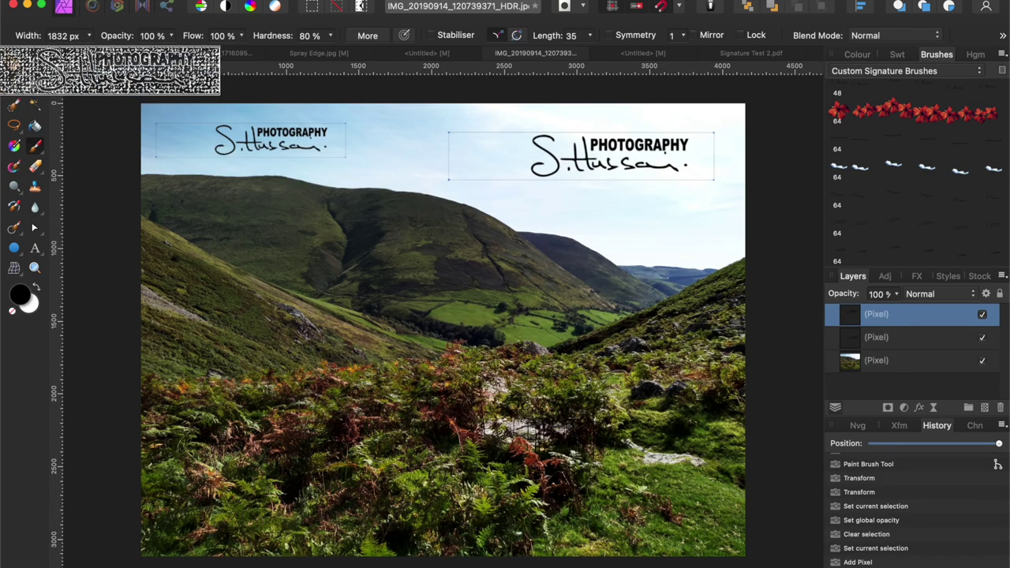
left_click(35, 65)
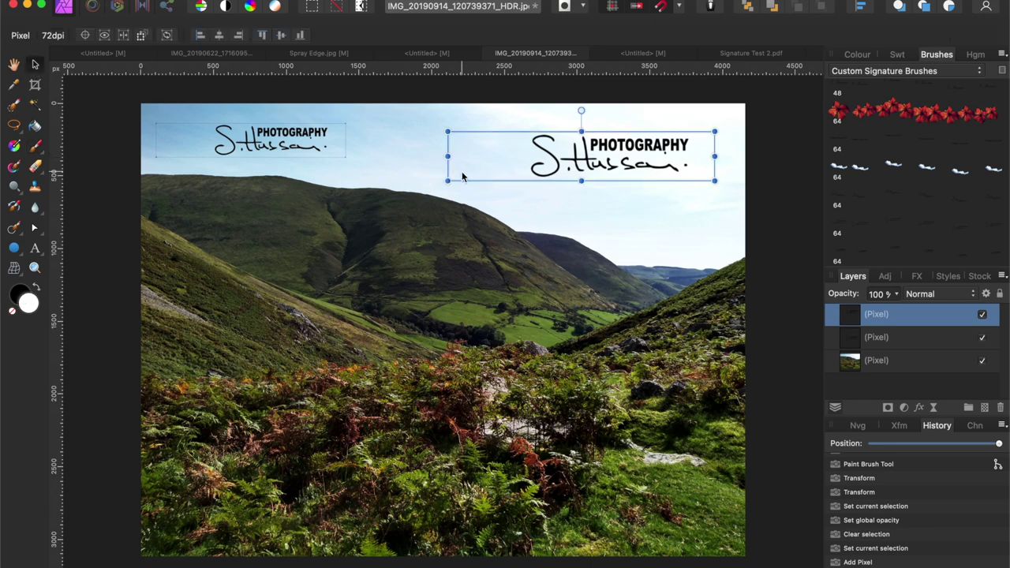
mouse_move(447, 180)
left_mouse_down()
mouse_move(359, 209)
mouse_move(633, 136)
mouse_move(495, 185)
left_mouse_up()
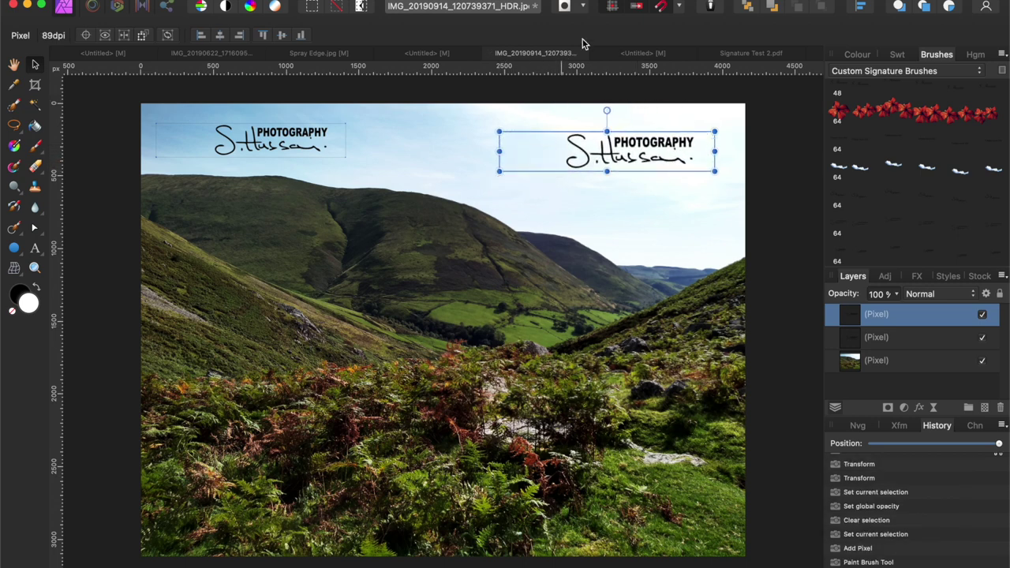